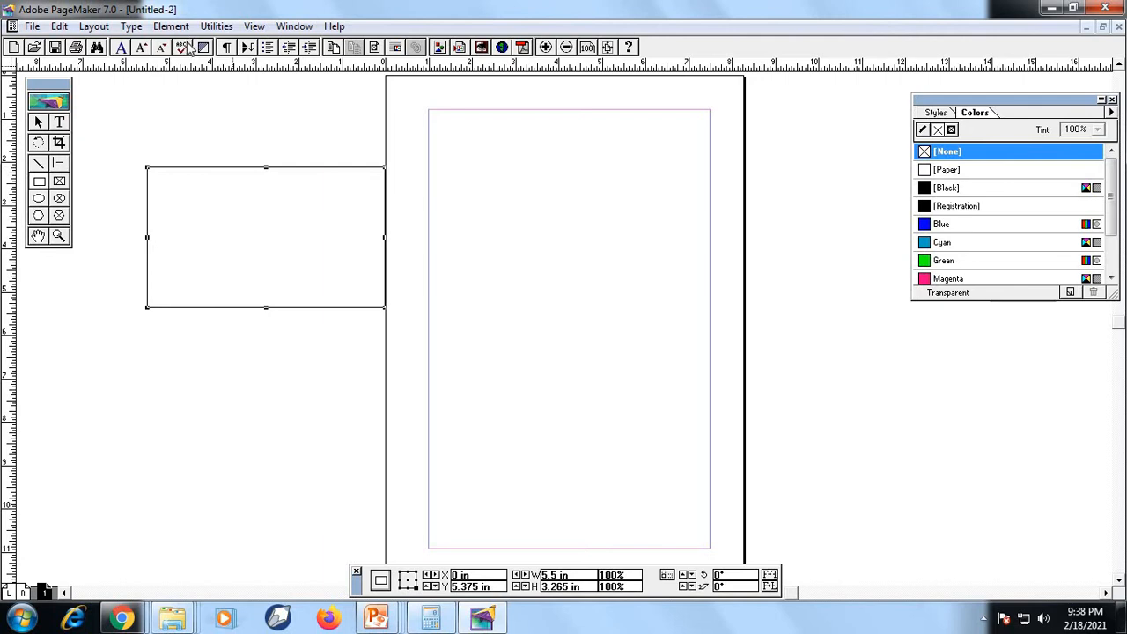
Give the selected rectangle a Solid fill and colour it Green
left_click(170, 26)
mouse_move(188, 46)
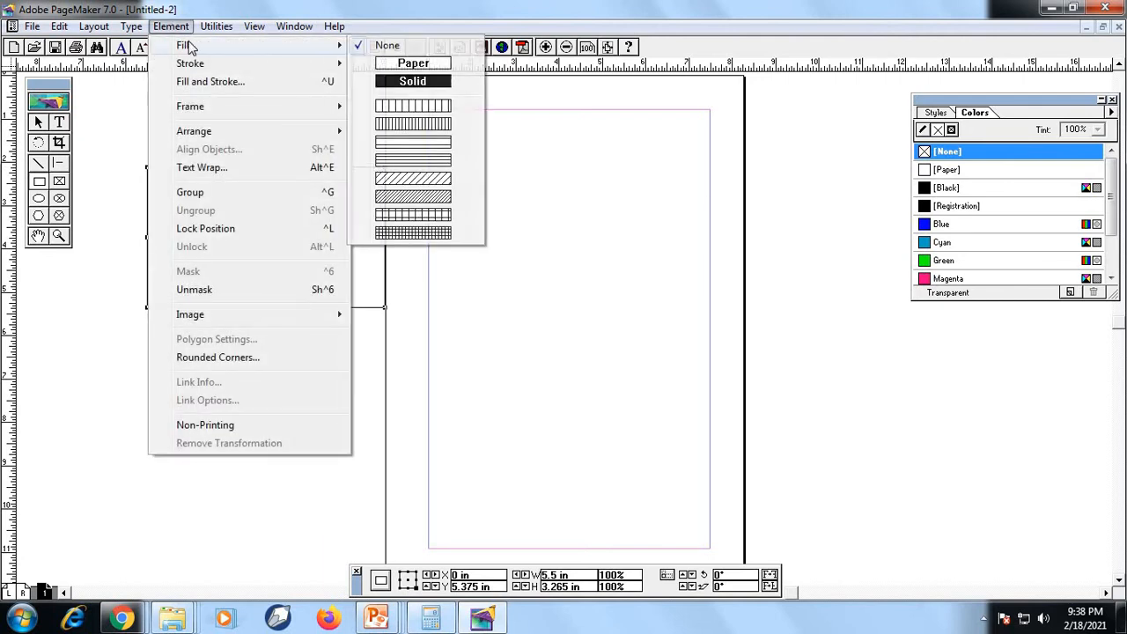
left_click(412, 81)
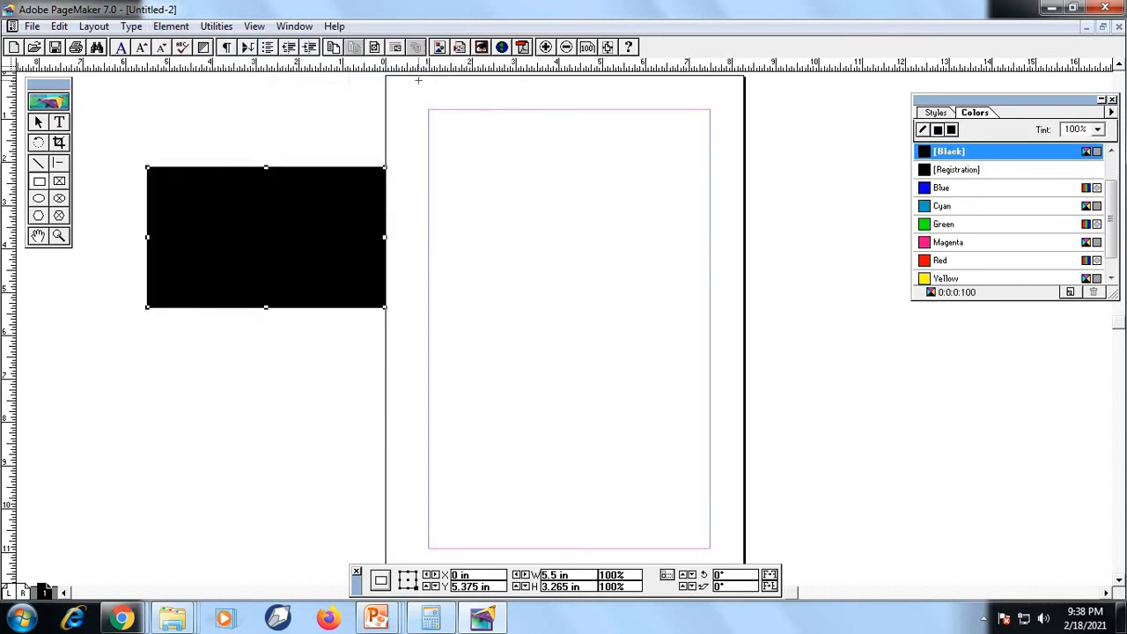
left_click(927, 225)
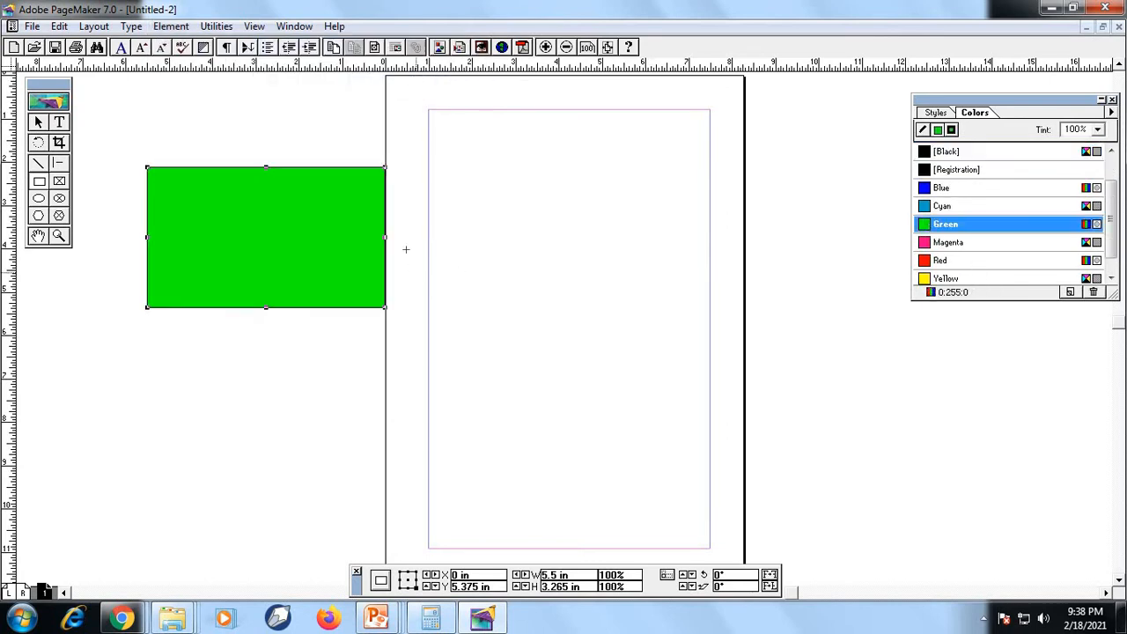
Change the rectangle's fill to the wide vertical-line pattern and colour it Magenta
left_click(171, 26)
mouse_move(201, 45)
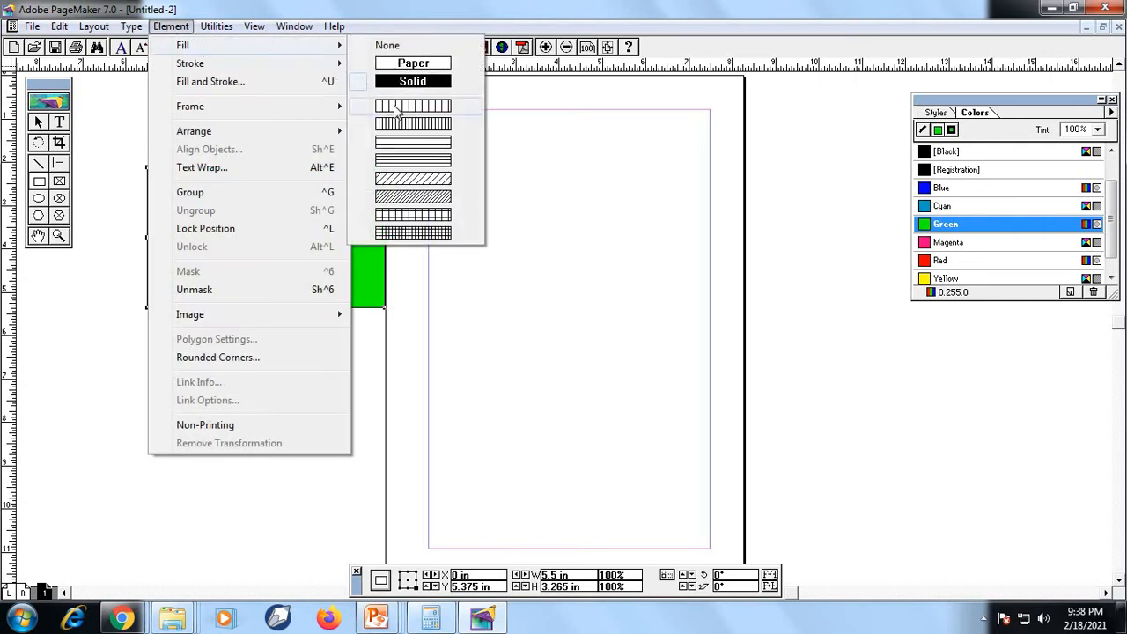
left_click(395, 105)
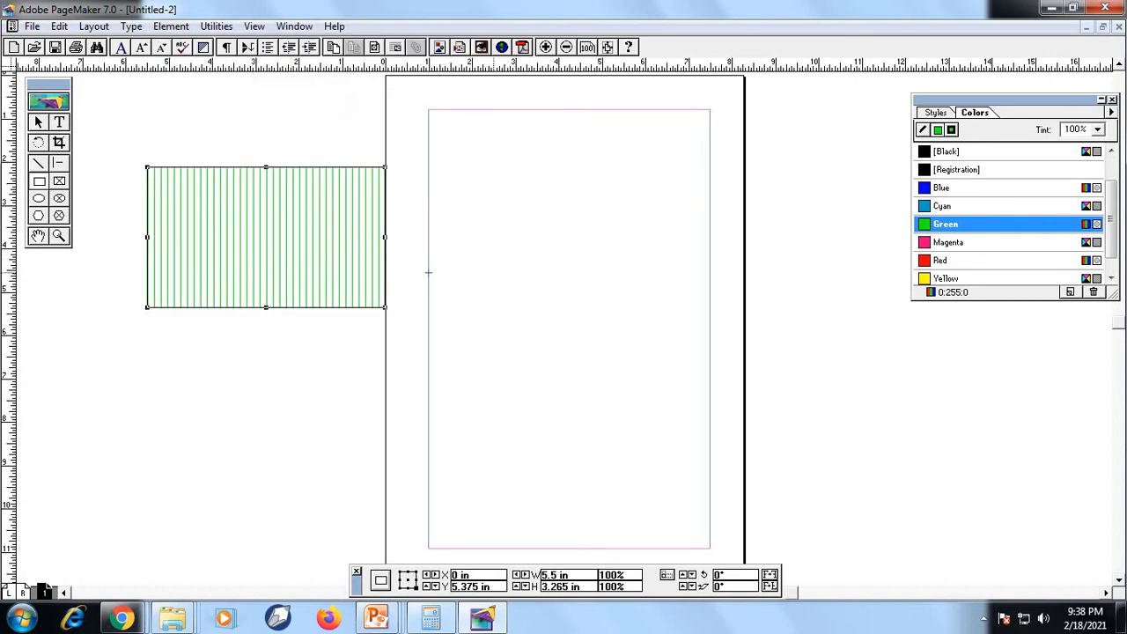
left_click(933, 243)
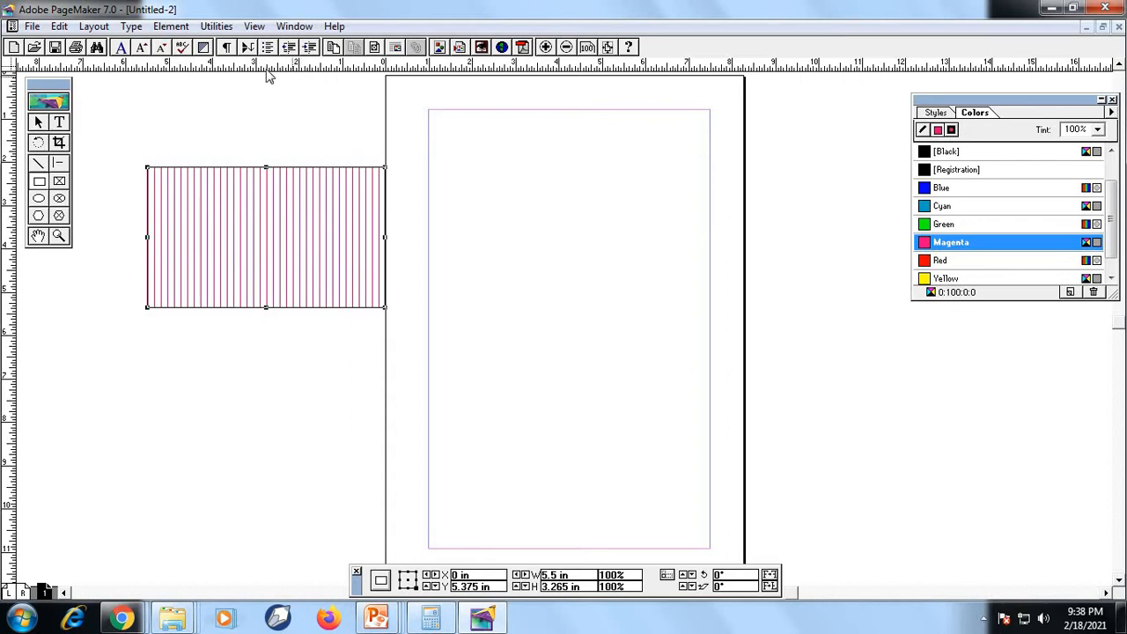
Change the rectangle's fill to the dense grid pattern and colour it Green
left_click(171, 27)
mouse_move(205, 50)
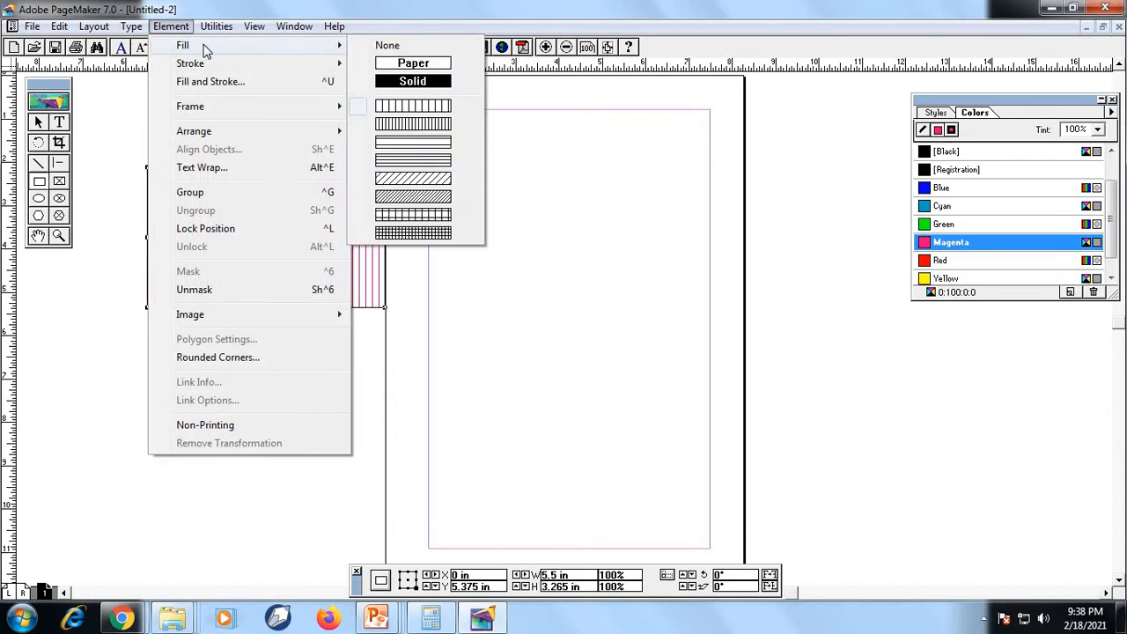
left_click(410, 234)
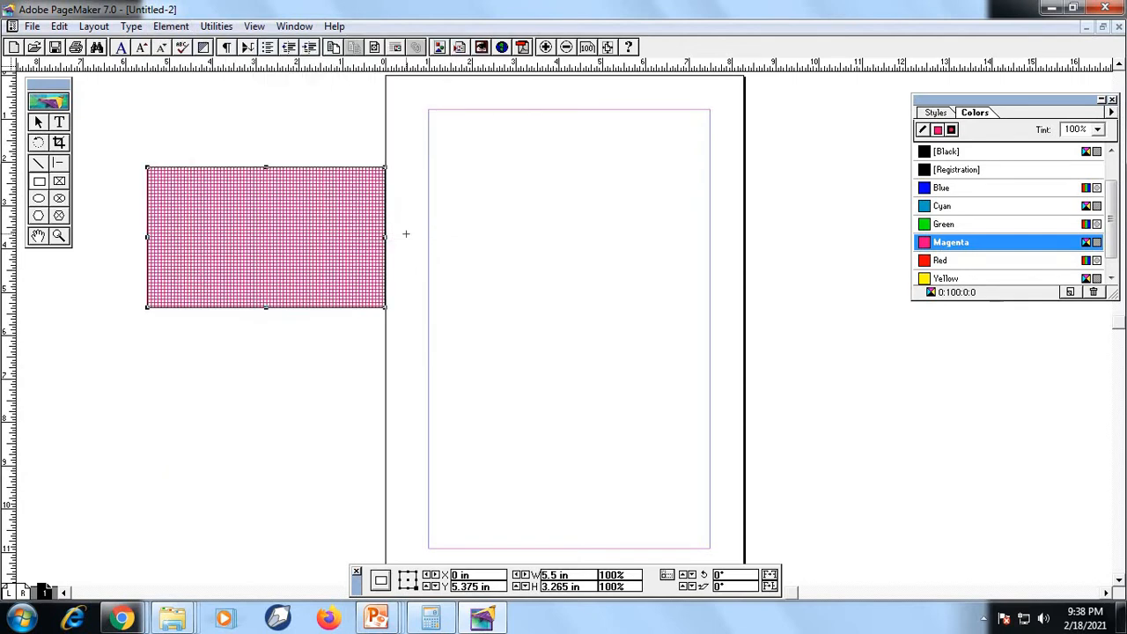
left_click(923, 225)
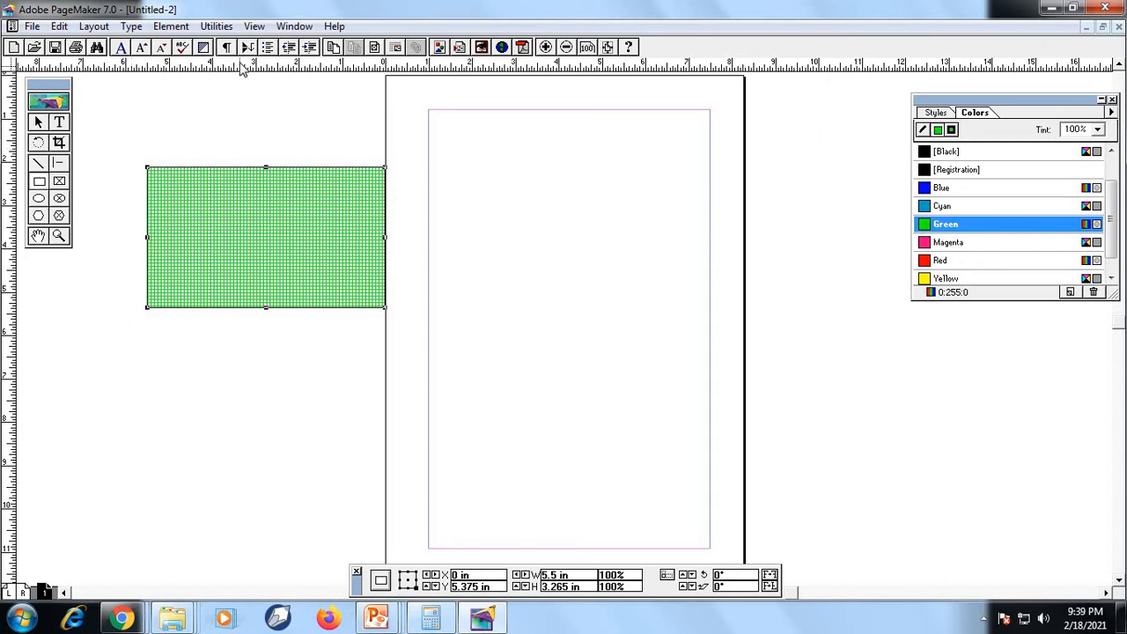
Apply a thick solid stroke to the green grid-filled rectangle
left_click(173, 27)
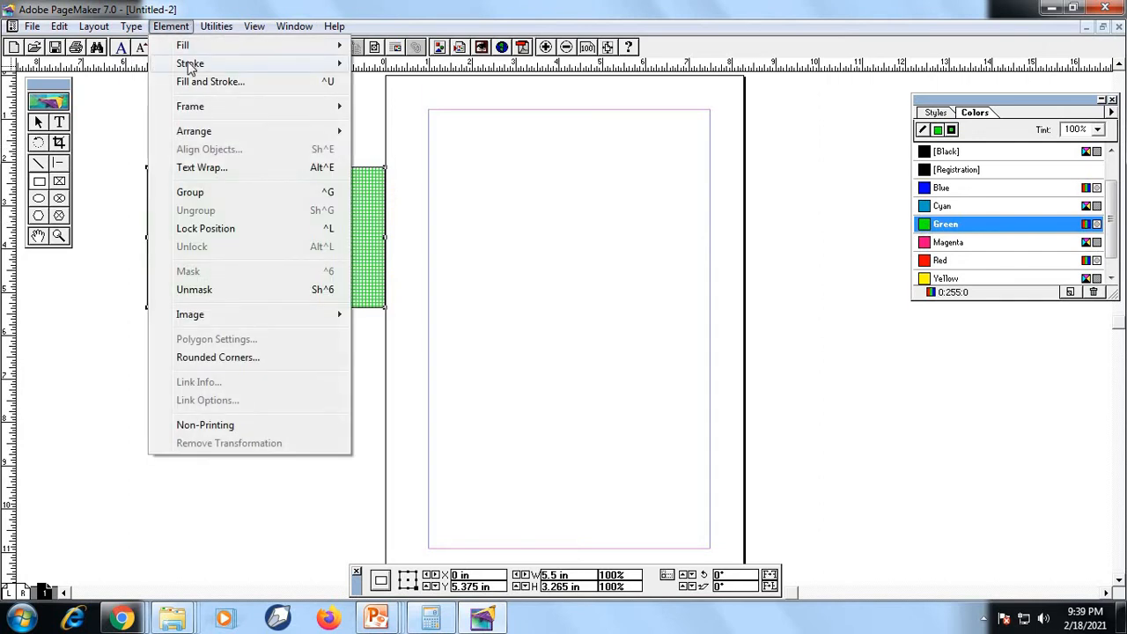
mouse_move(191, 67)
left_click(426, 209)
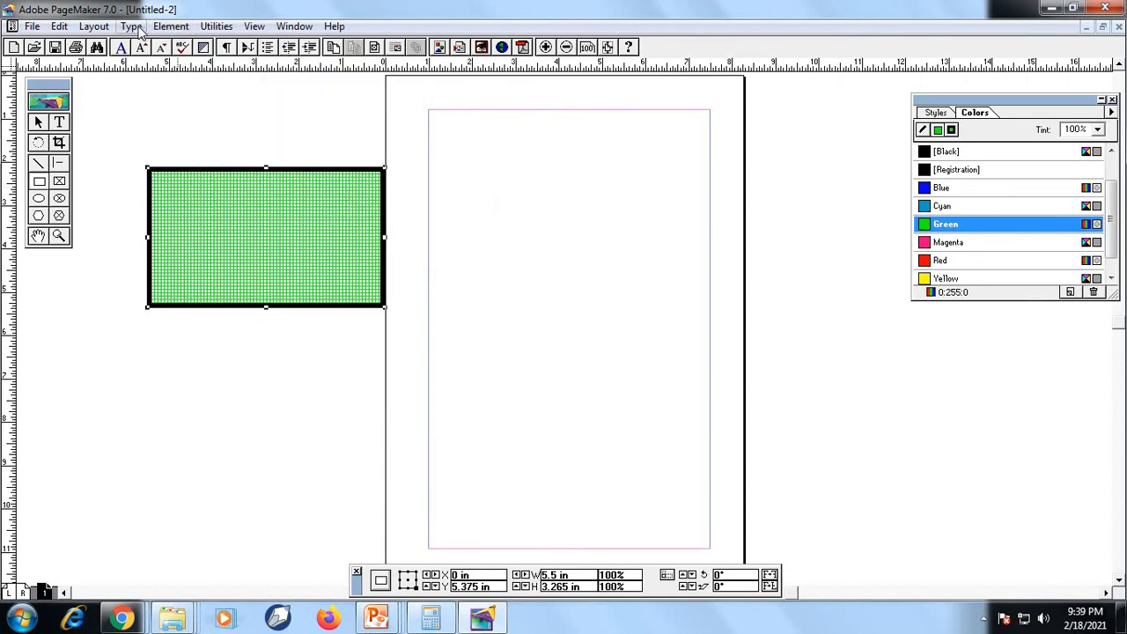
left_click(171, 26)
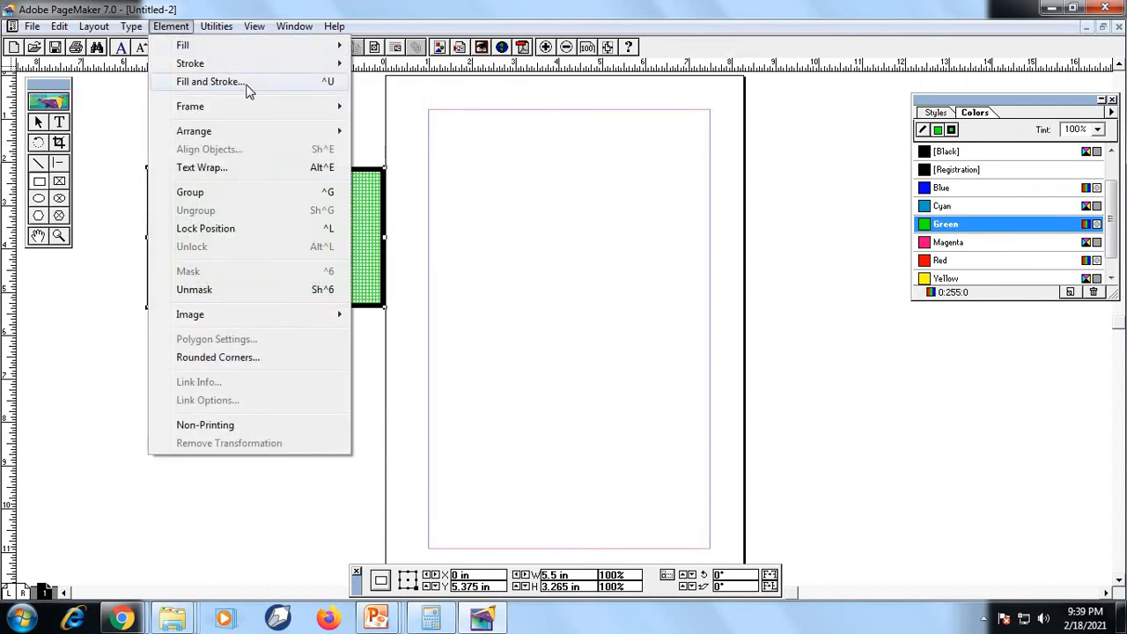
mouse_move(262, 107)
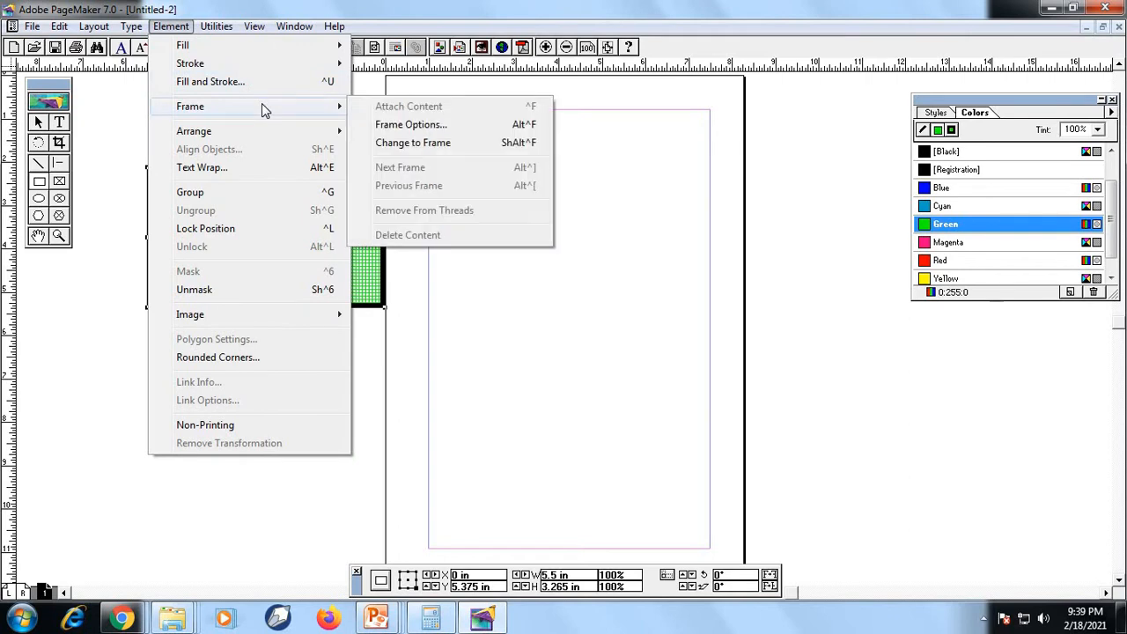
left_click(72, 246)
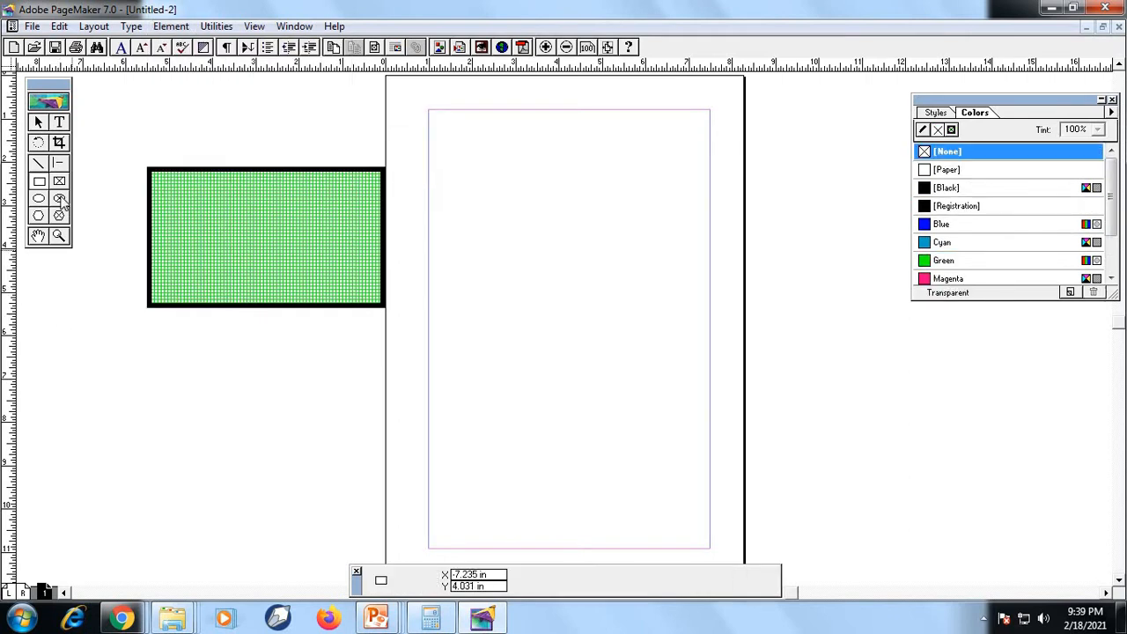
Draw a rectangular frame about 5.2 by 3 inches below the green rectangle and enter filler text beginning "DFGFGFDGF" in it
left_click(59, 182)
left_click_drag(95, 379, 322, 507)
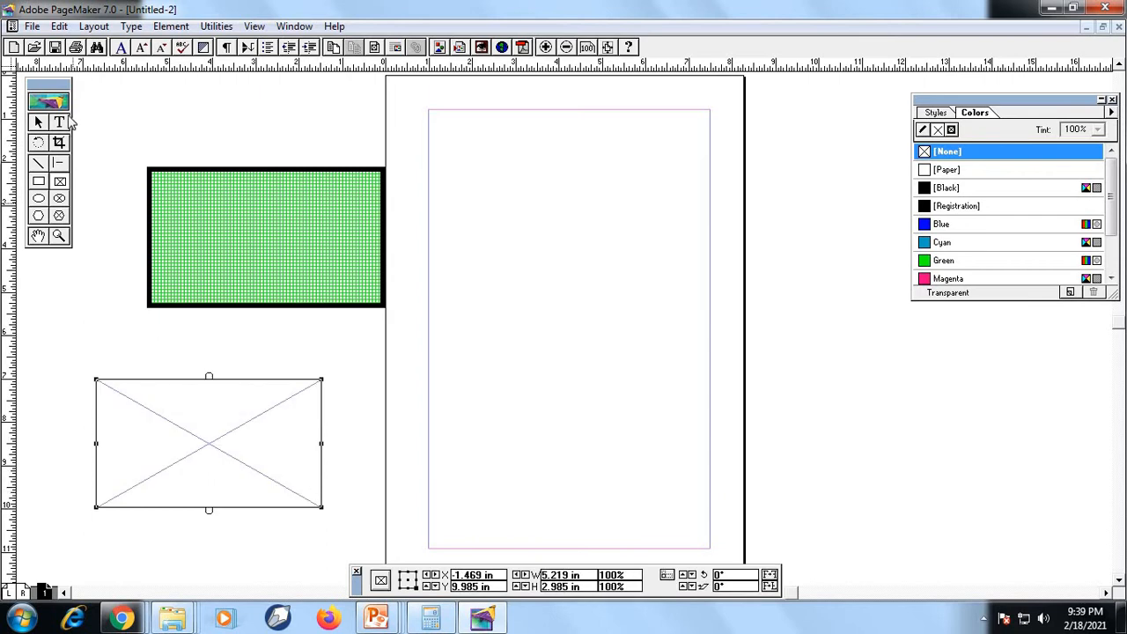
left_click(62, 122)
type("DFGF")
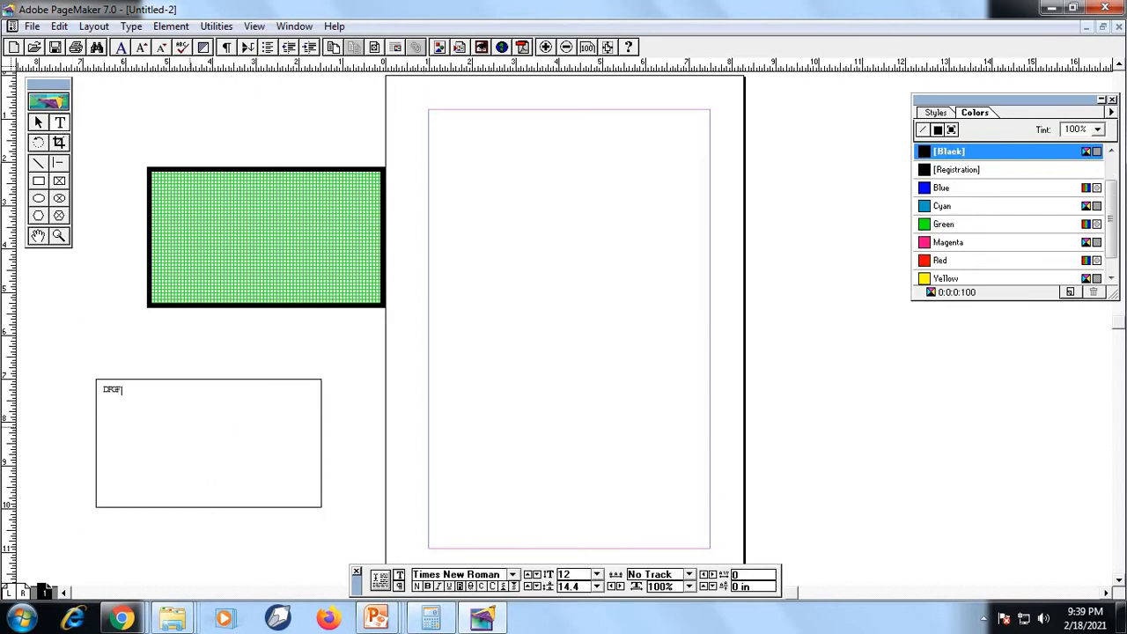
type("GFDGFDFDGDFGDFDFGDFDGDFGDFGDFGDFGDFGDFGDFGDFGFDGDFGDF")
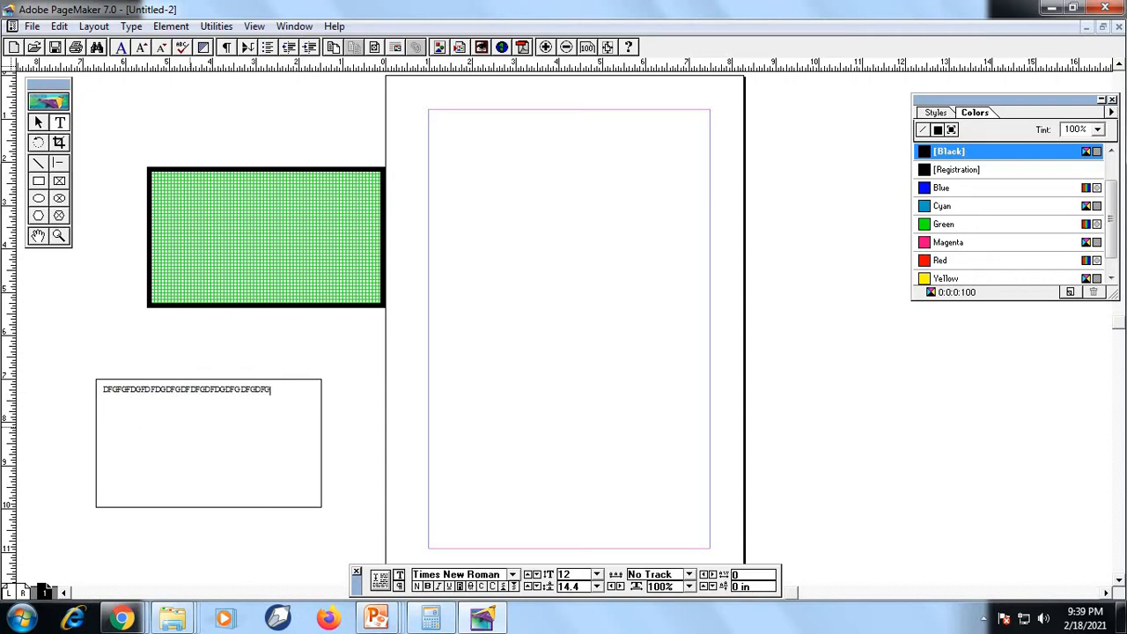
type("GDFGDFGDFGDFGDFGDFGDFGDF")
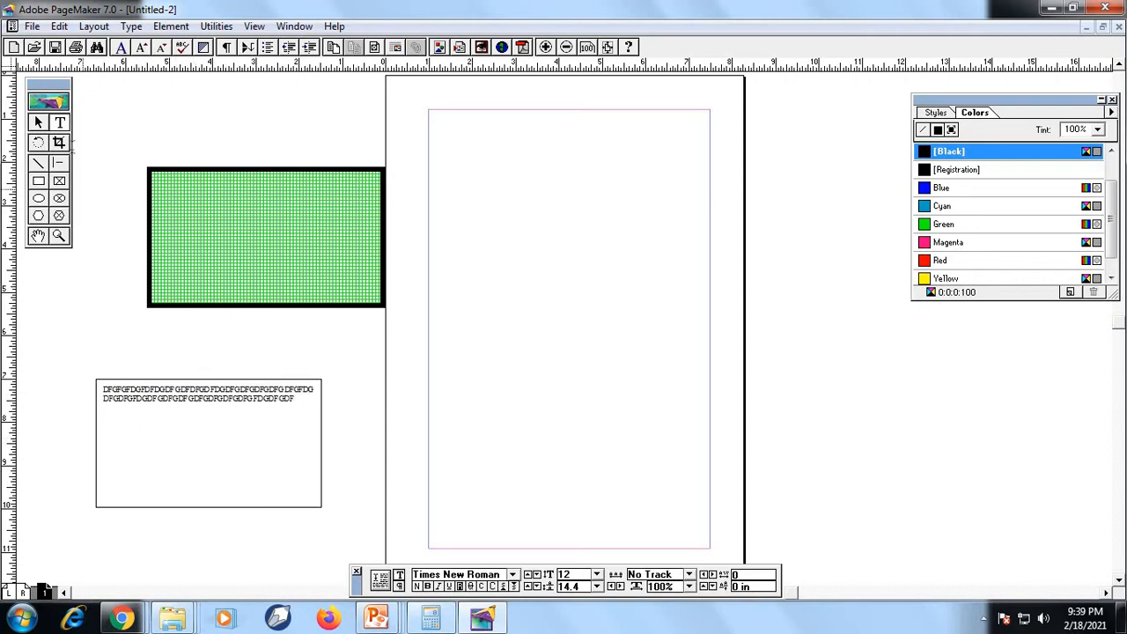
Add a separate text block of filler letters beginning "DBFDFFDFDF" over the green rectangle
left_click(58, 126)
left_click(199, 206)
type("DBFDFFDFDFDFDSFSDFSDFSFDFFDSFSDF")
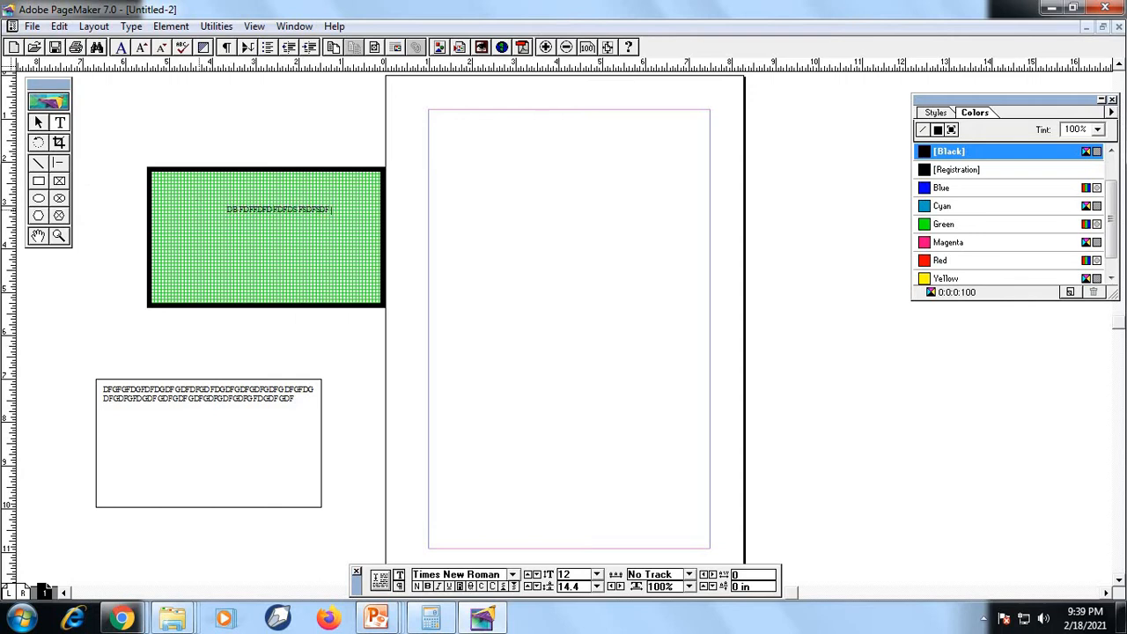
type("SDFSDFSFSFSFSFSDFSFSDFSDFS")
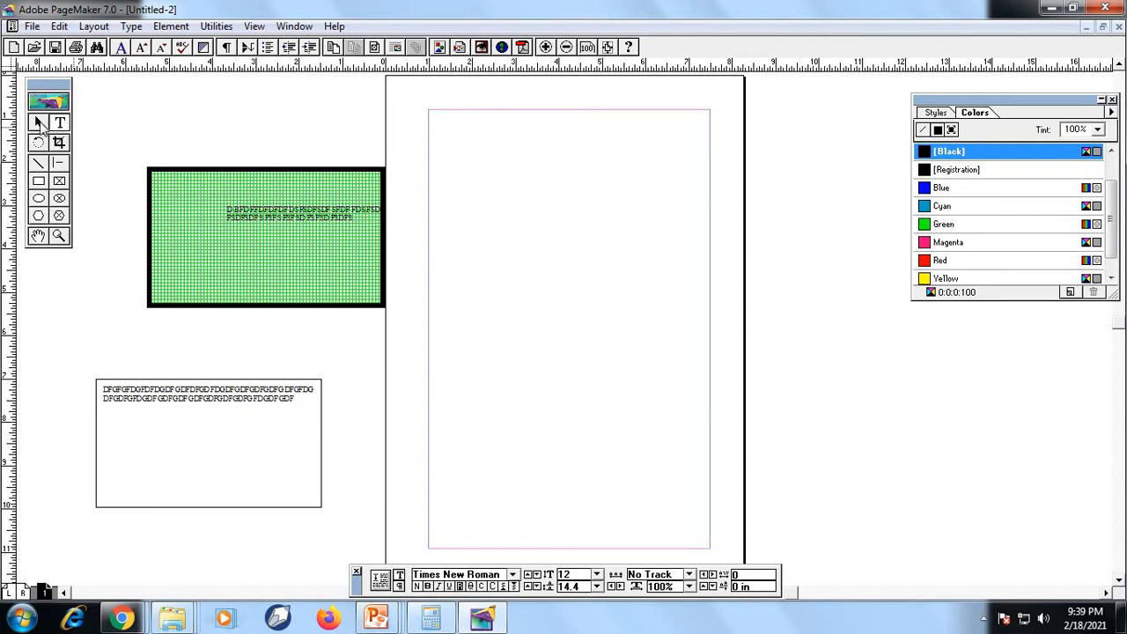
Convert the green rectangle to a frame with Change to Frame
left_click(38, 123)
left_click(193, 173)
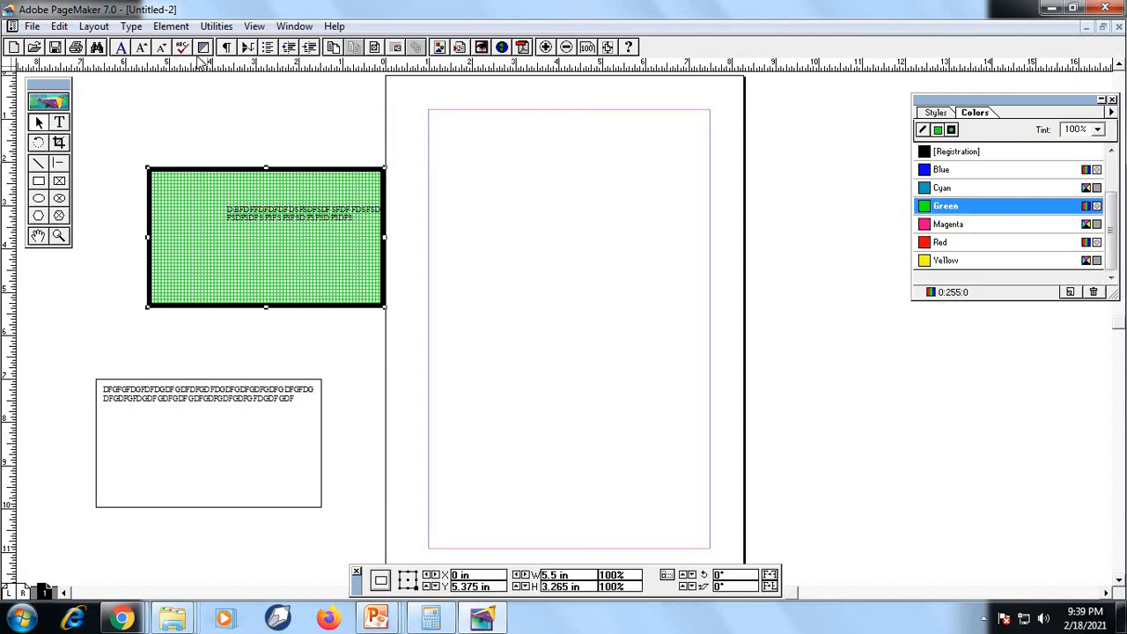
left_click(132, 26)
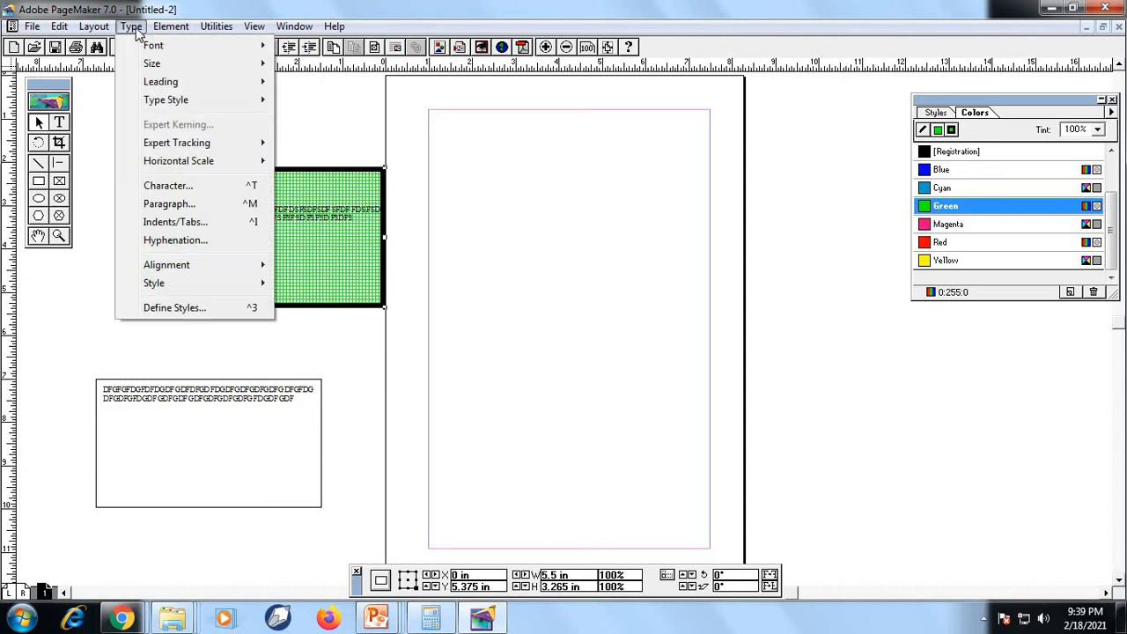
mouse_move(171, 27)
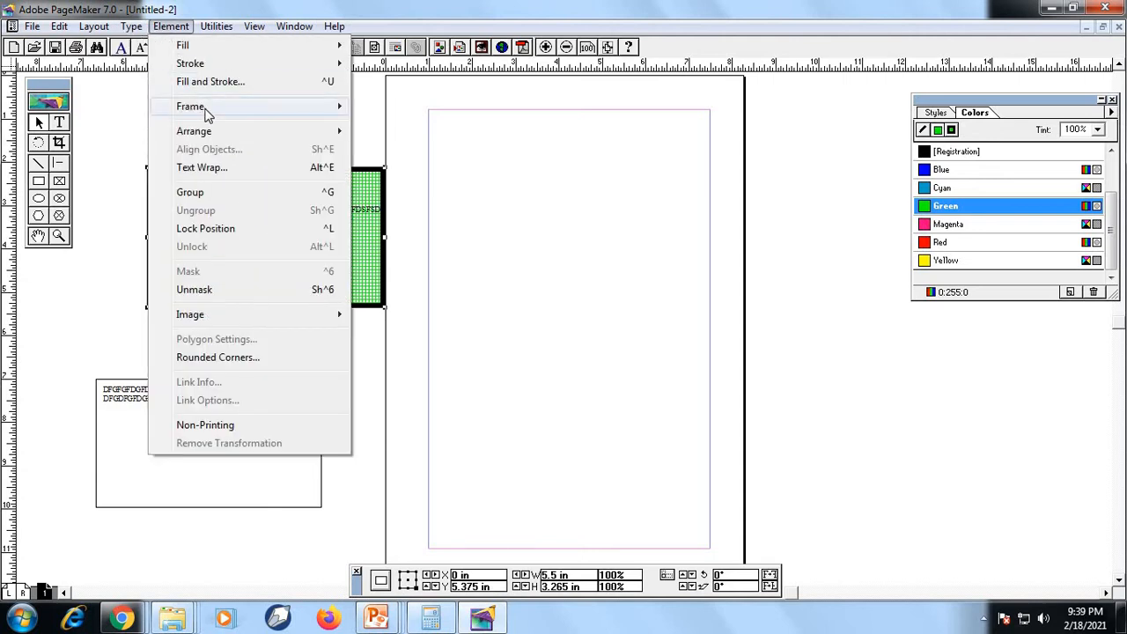
mouse_move(206, 112)
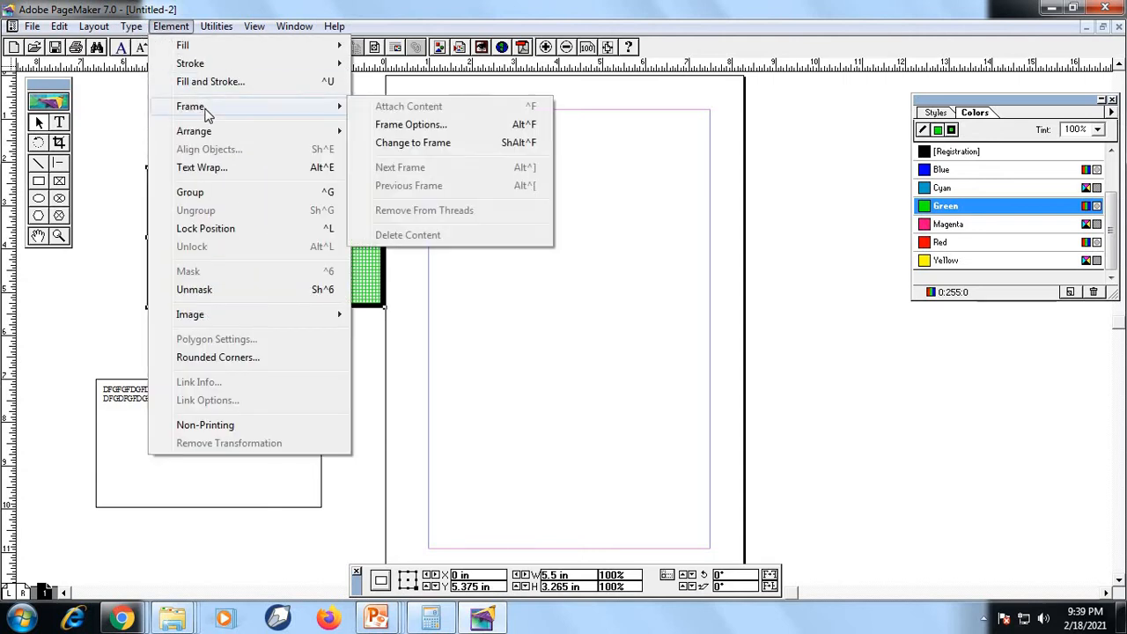
left_click(436, 143)
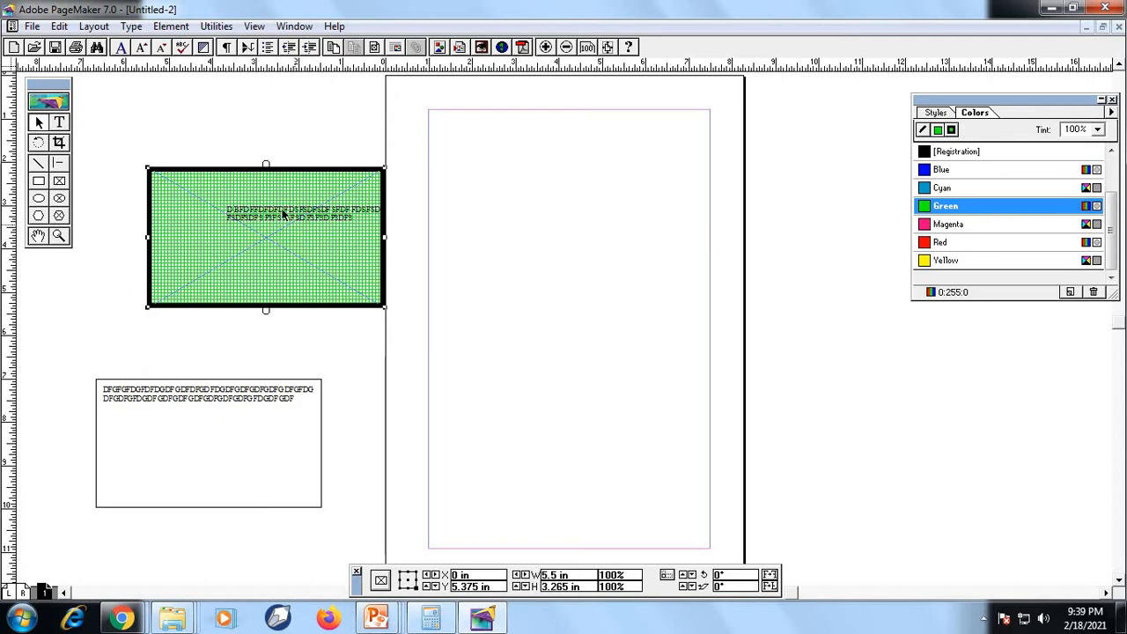
Enter several lines of filler text made of the letters X, Z and C inside the green frame
left_click(60, 123)
left_click(221, 198)
type("X XZCZ")
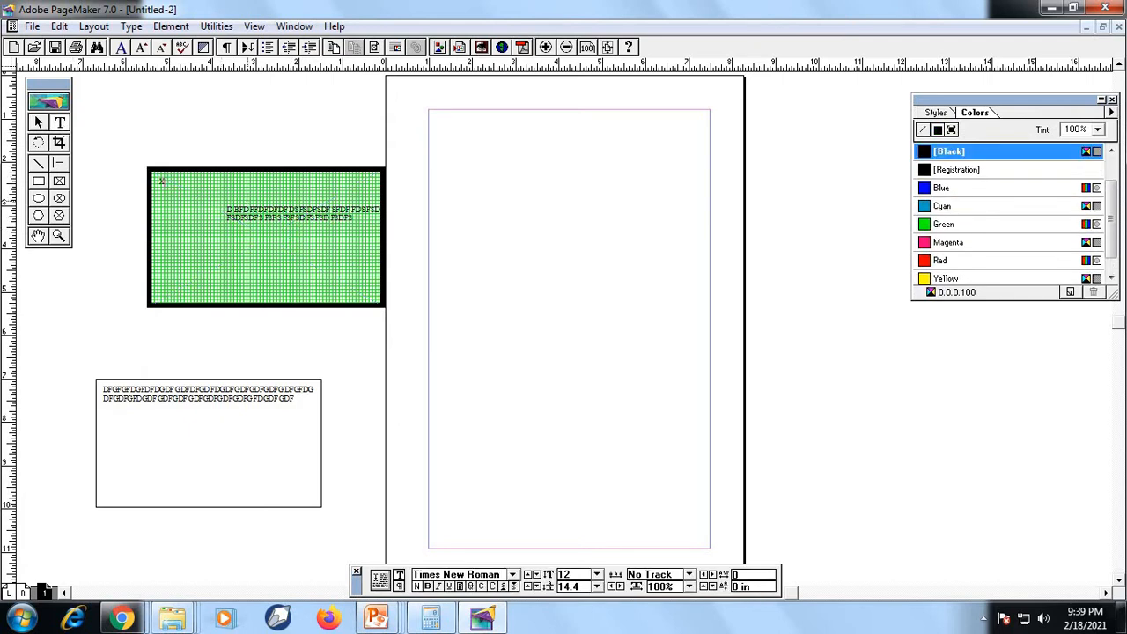
type("XZC ZXC ZXCZXCXZCZXC ZX CZXC ZXC XZCZXC ZXC ZXCZX")
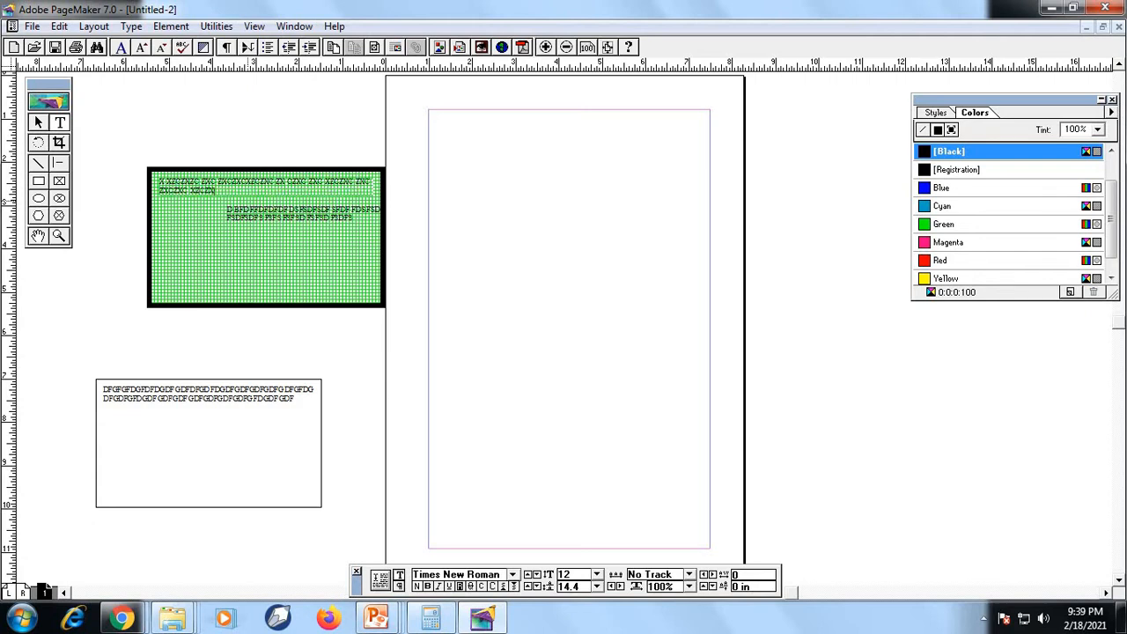
type("C ZX CZXC ZXC ZXCCZ CXC XZCXZC XZ Z XCZX CZX")
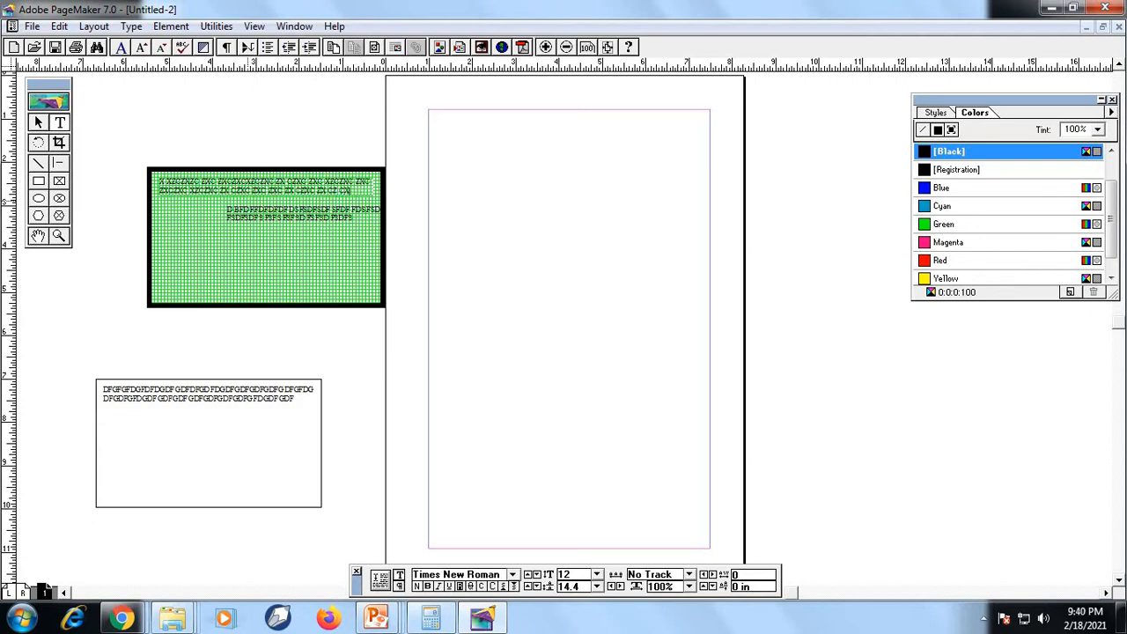
type("ZXCZXCZ")
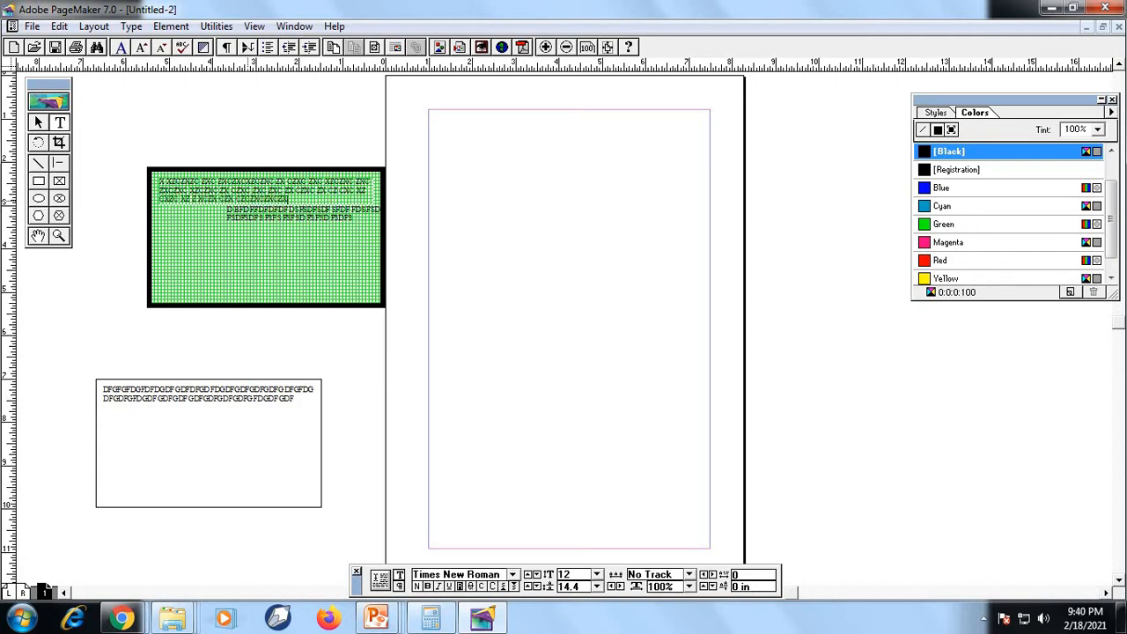
type(" ZXCZXC")
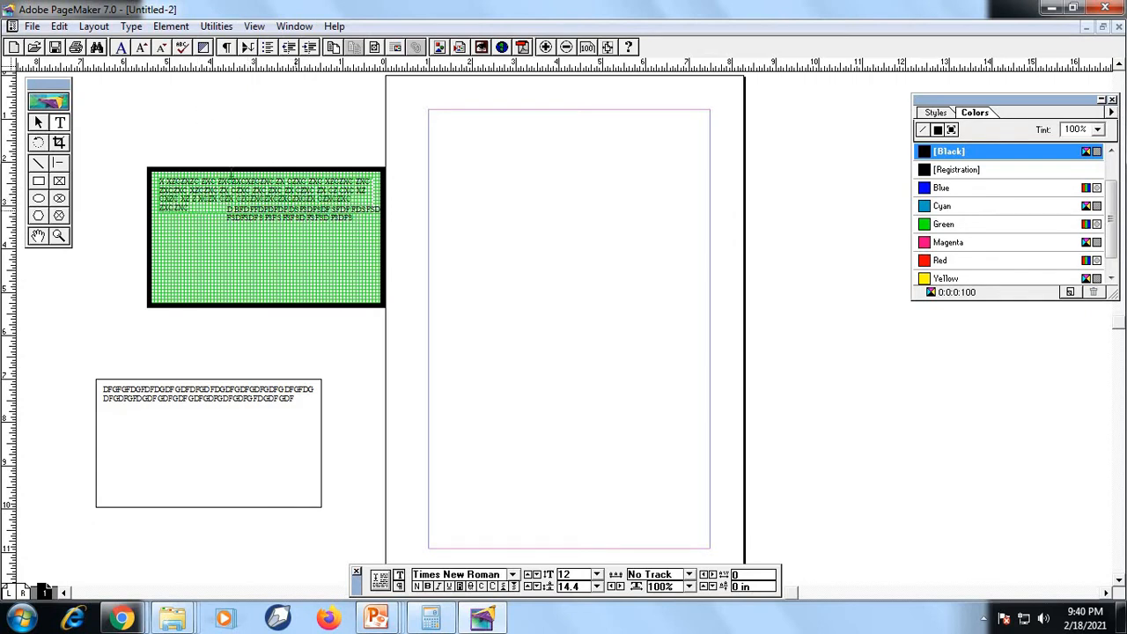
left_click(173, 27)
mouse_move(285, 112)
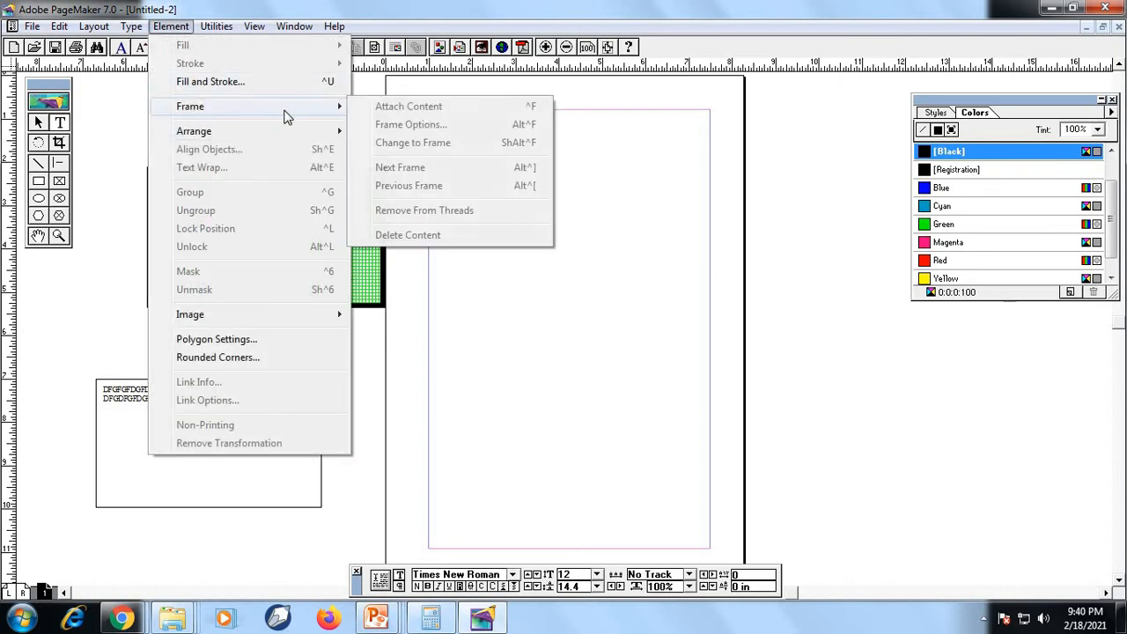
left_click(489, 329)
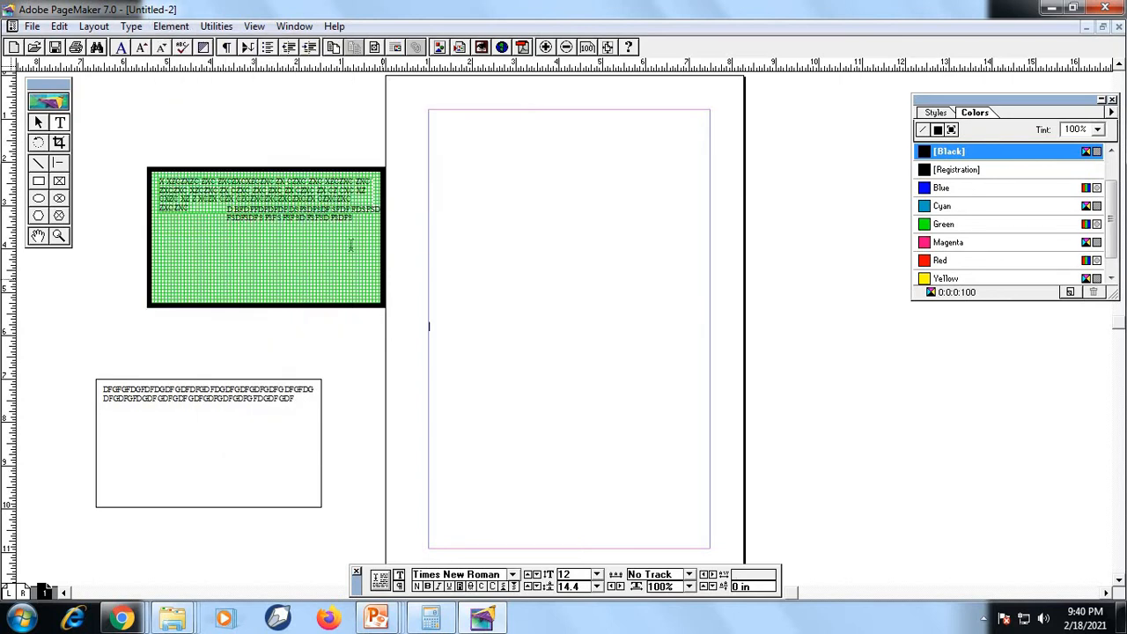
Try to set the vertical alignment to Center in Frame Options without selecting a frame
left_click(167, 27)
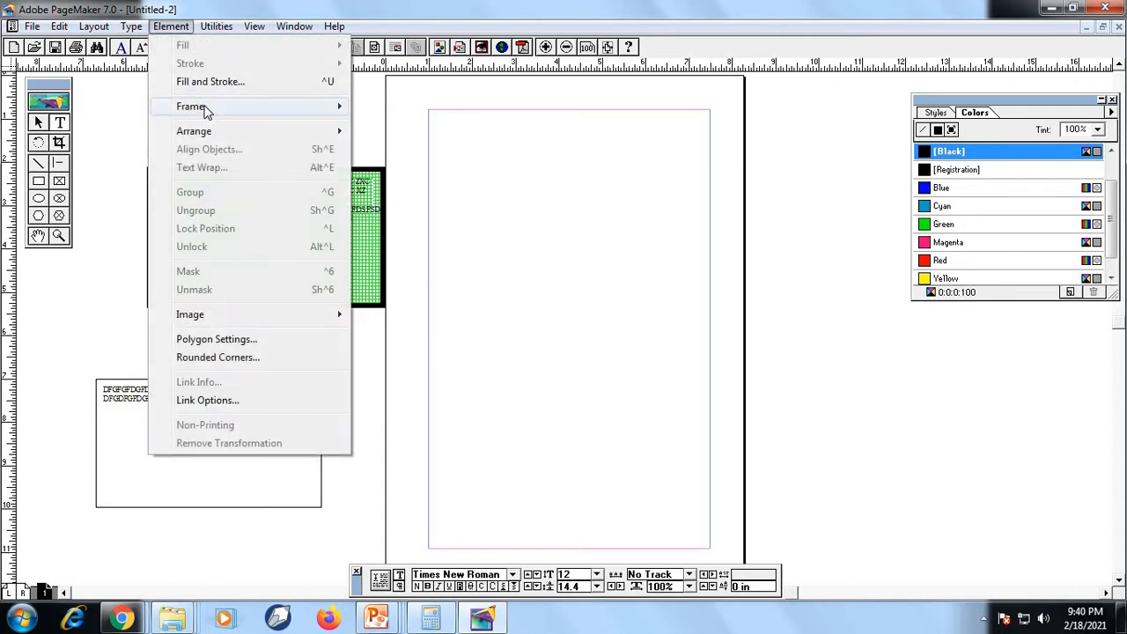
mouse_move(205, 107)
left_click(453, 128)
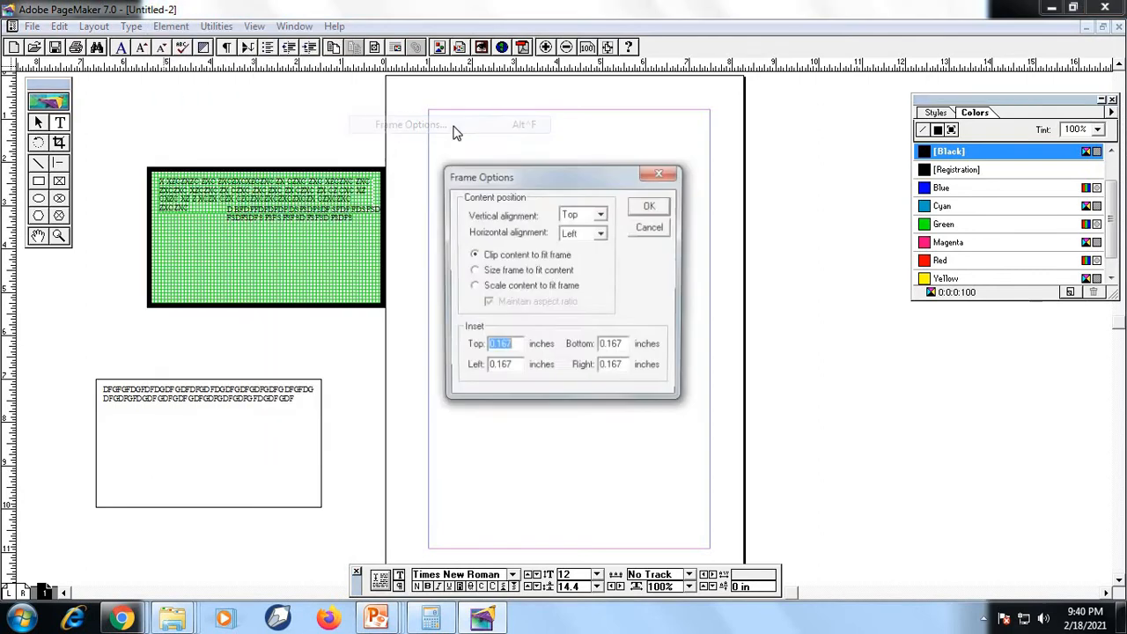
left_click(602, 215)
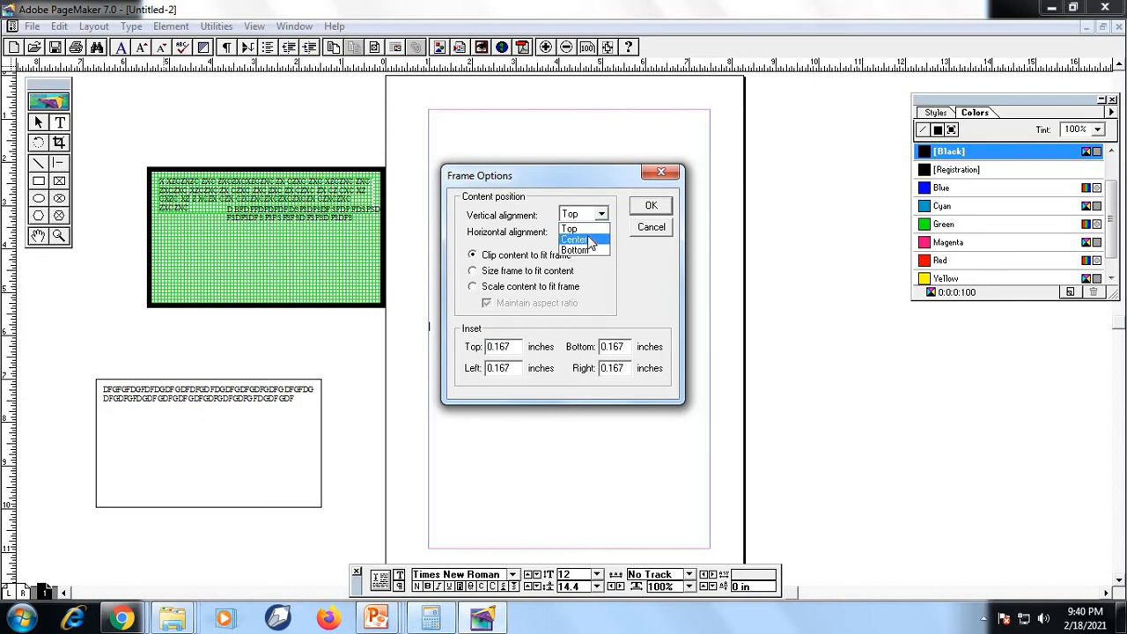
left_click(579, 235)
left_click(652, 207)
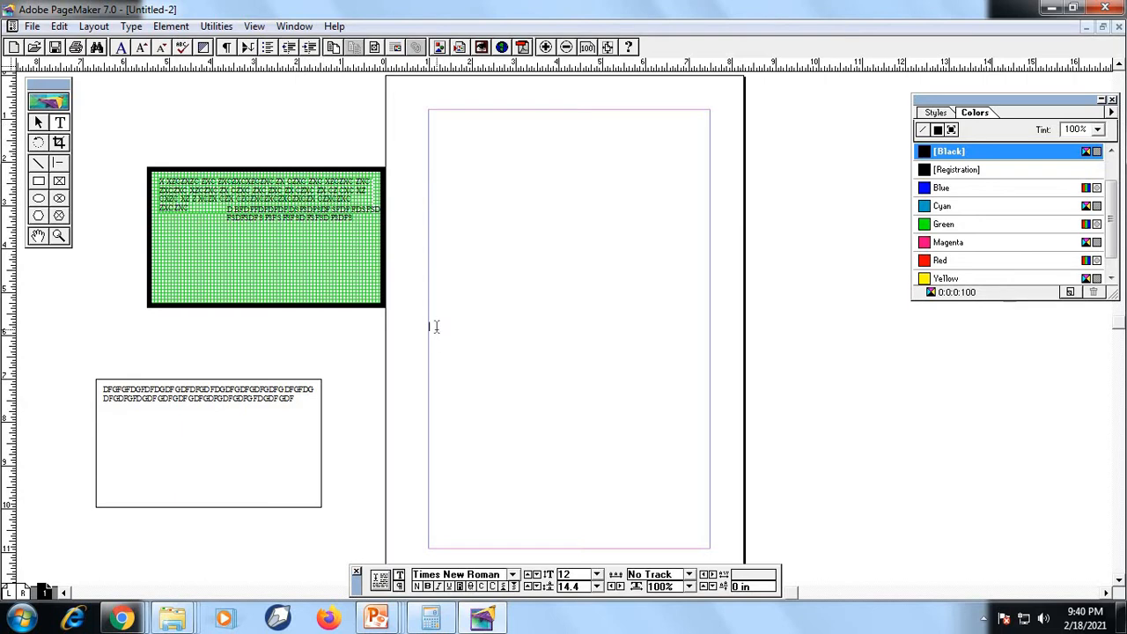
Select the green frame and set its content's vertical alignment to Center in Frame Options
left_click(39, 123)
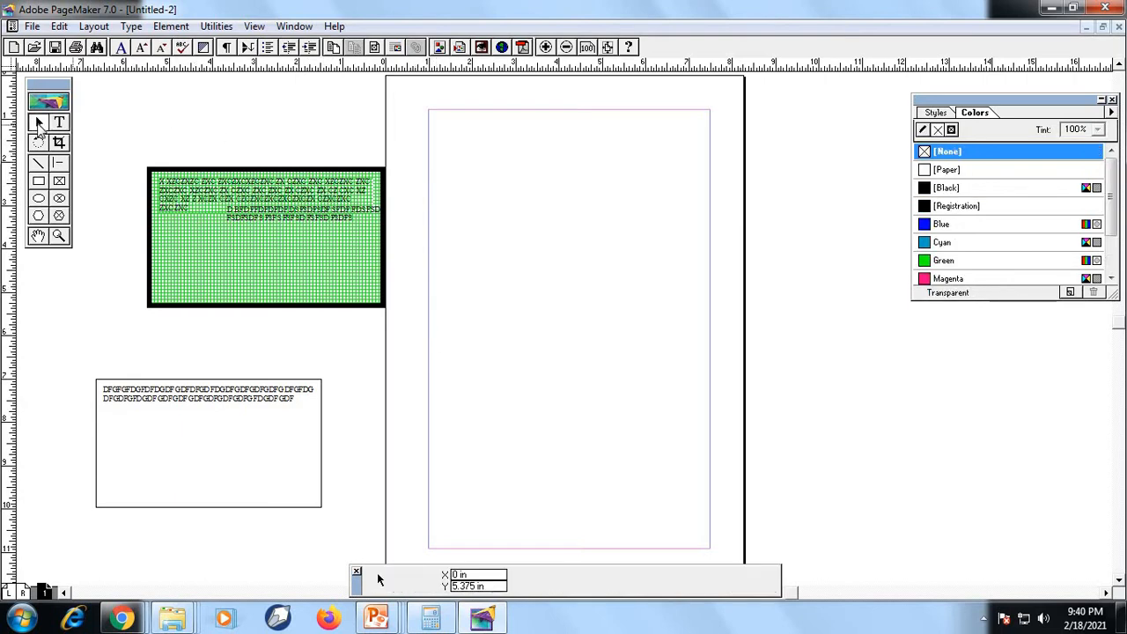
left_click(244, 176)
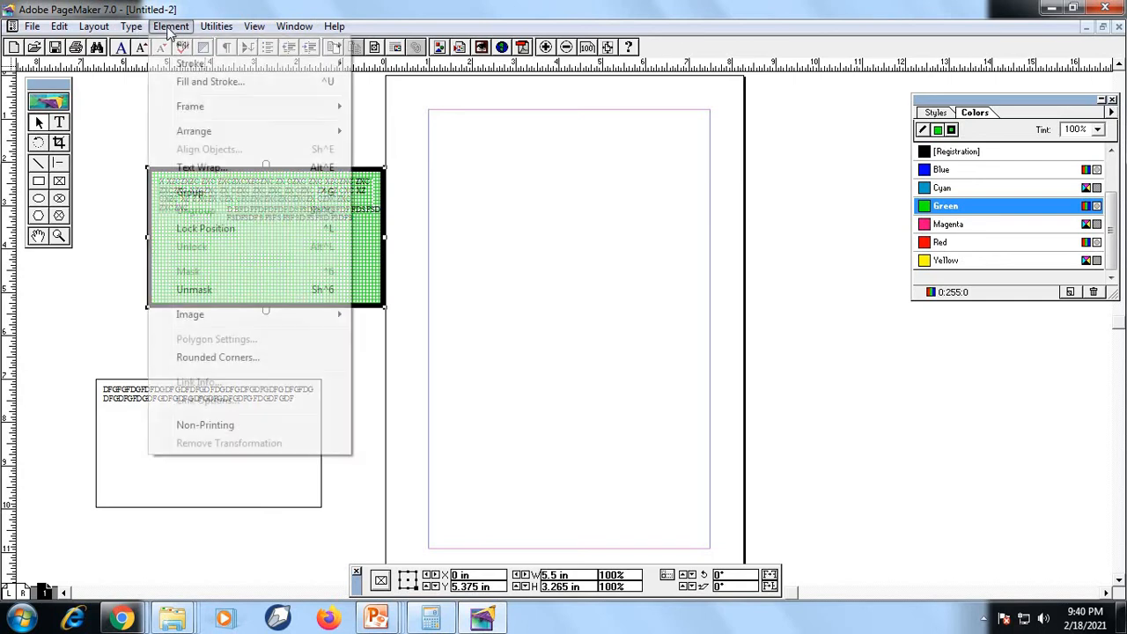
left_click(171, 26)
mouse_move(211, 112)
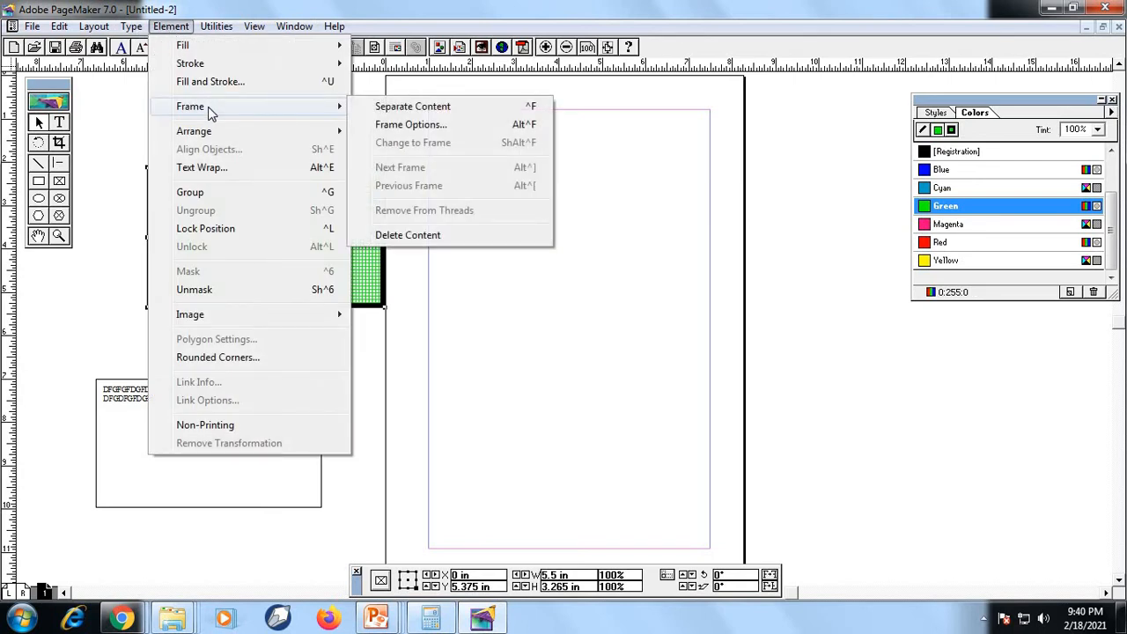
left_click(403, 123)
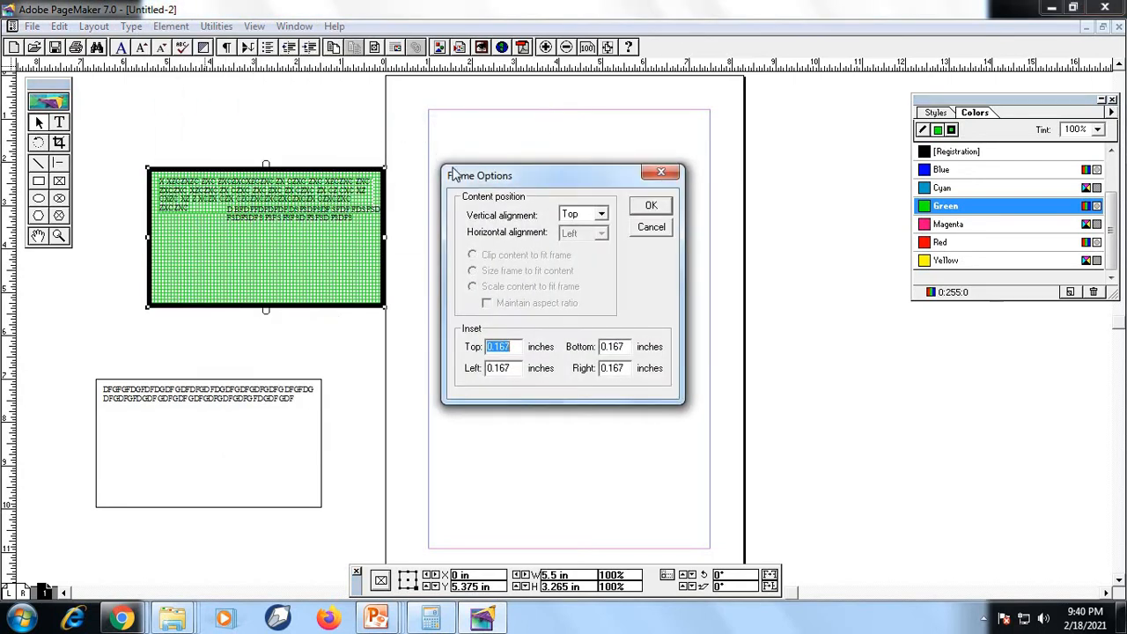
left_click(600, 216)
left_click(581, 238)
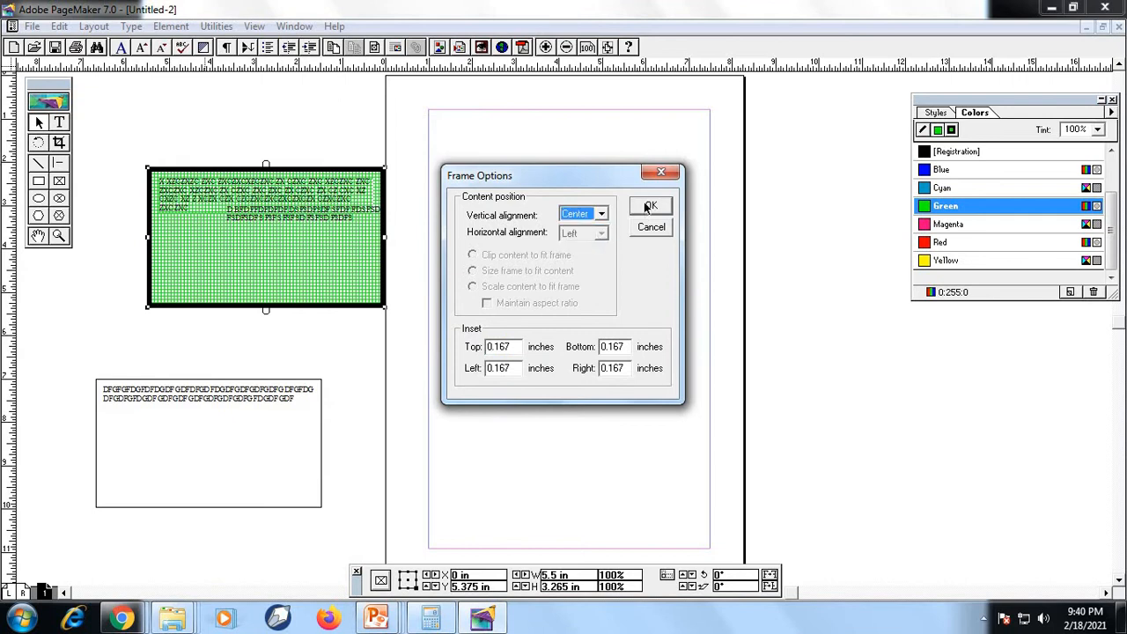
left_click(650, 207)
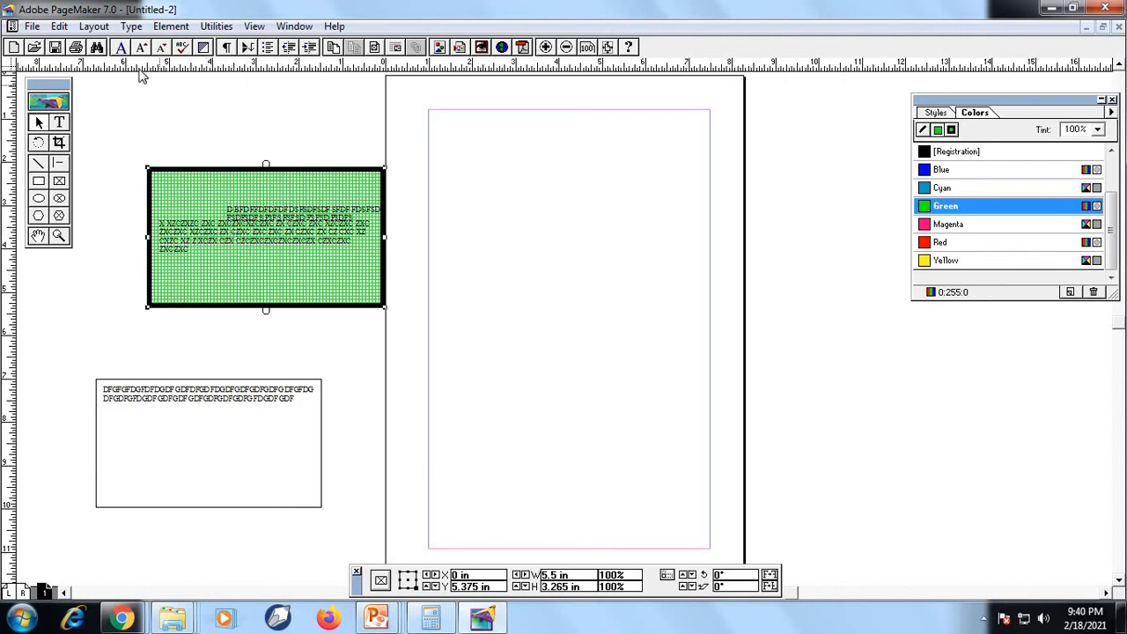
left_click(172, 26)
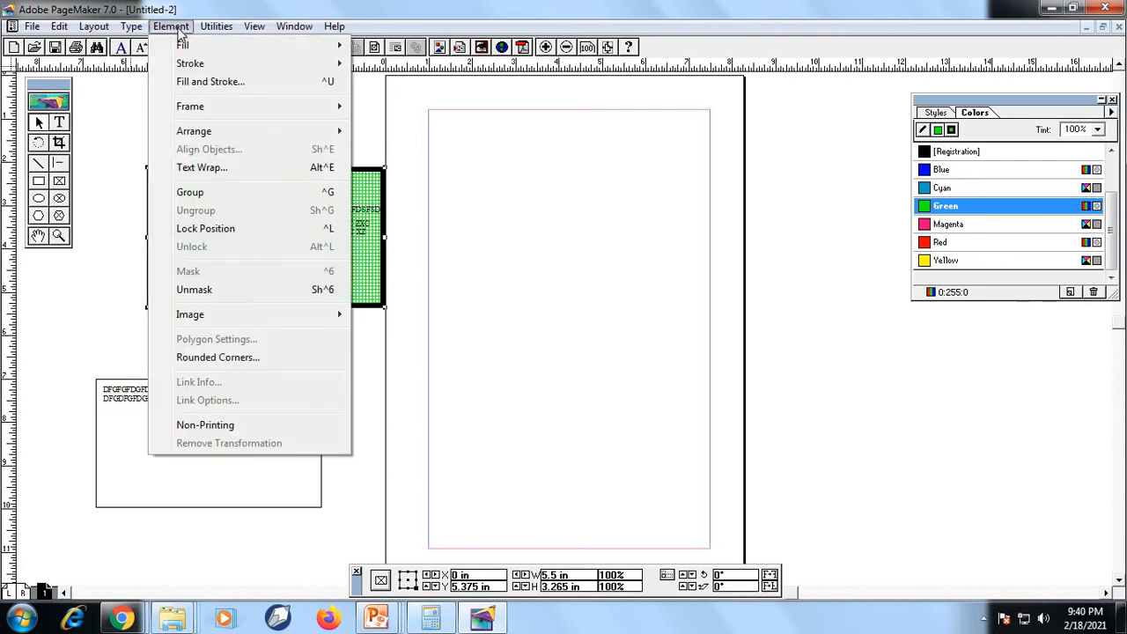
mouse_move(214, 114)
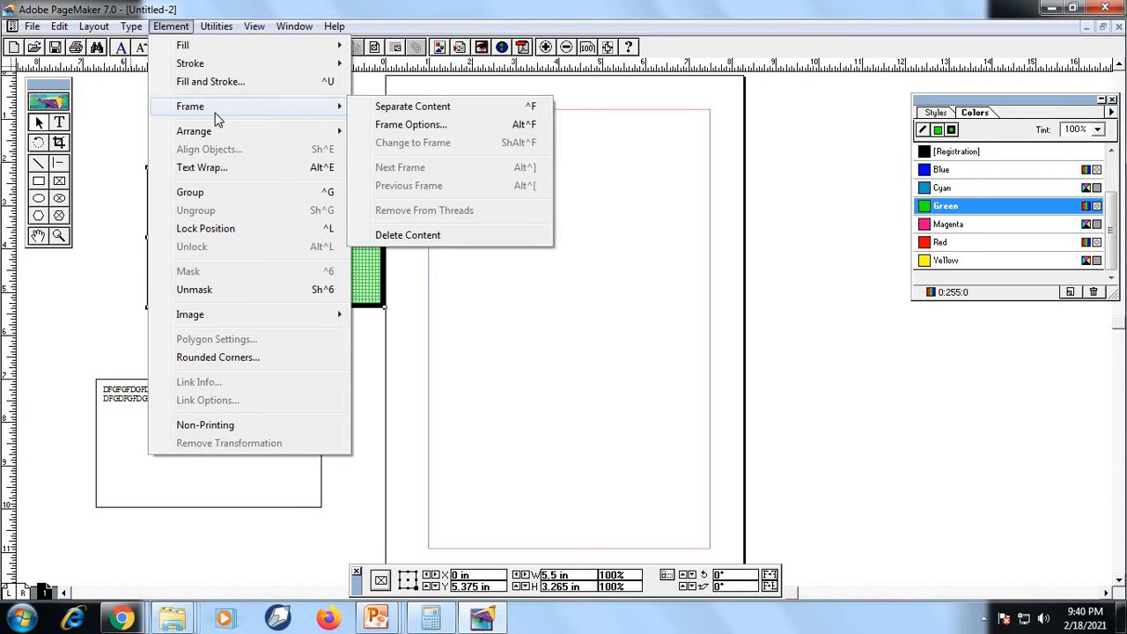
left_click(395, 340)
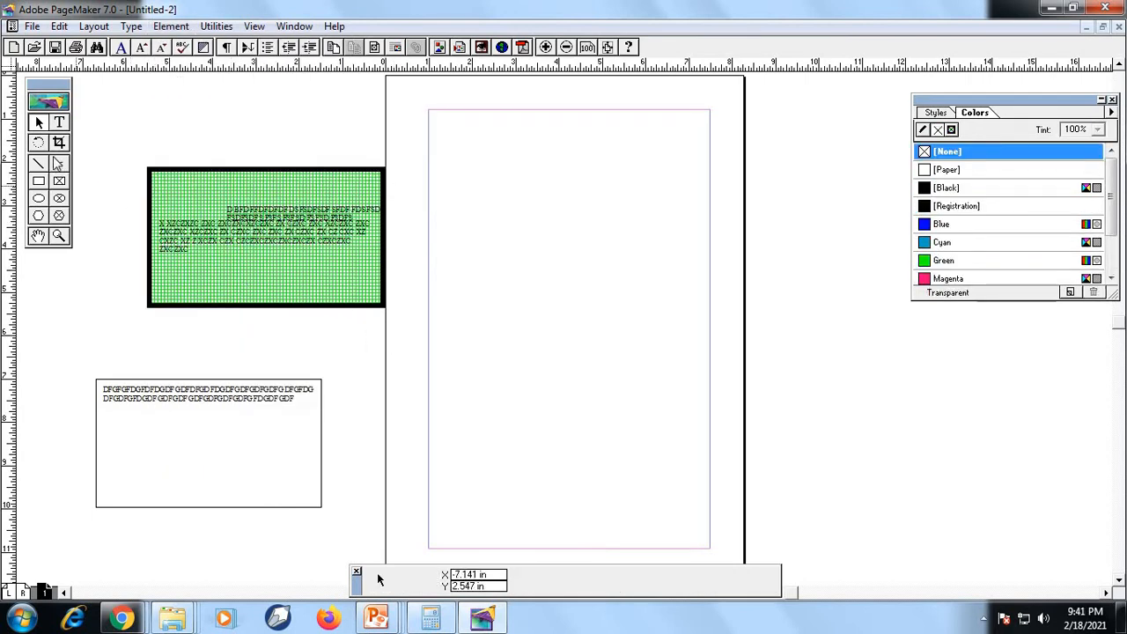
Draw a circle about 3.2 by 3.3 inches overlapping the green frame and the page edge, and colour it Blue
left_click(38, 198)
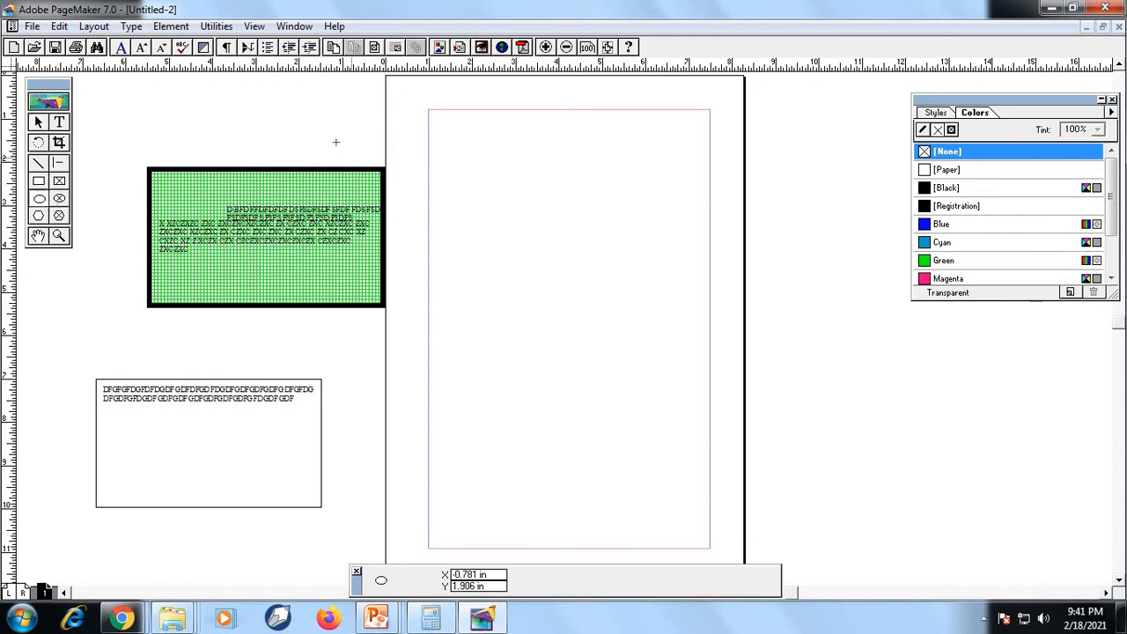
left_click_drag(450, 272, 310, 130)
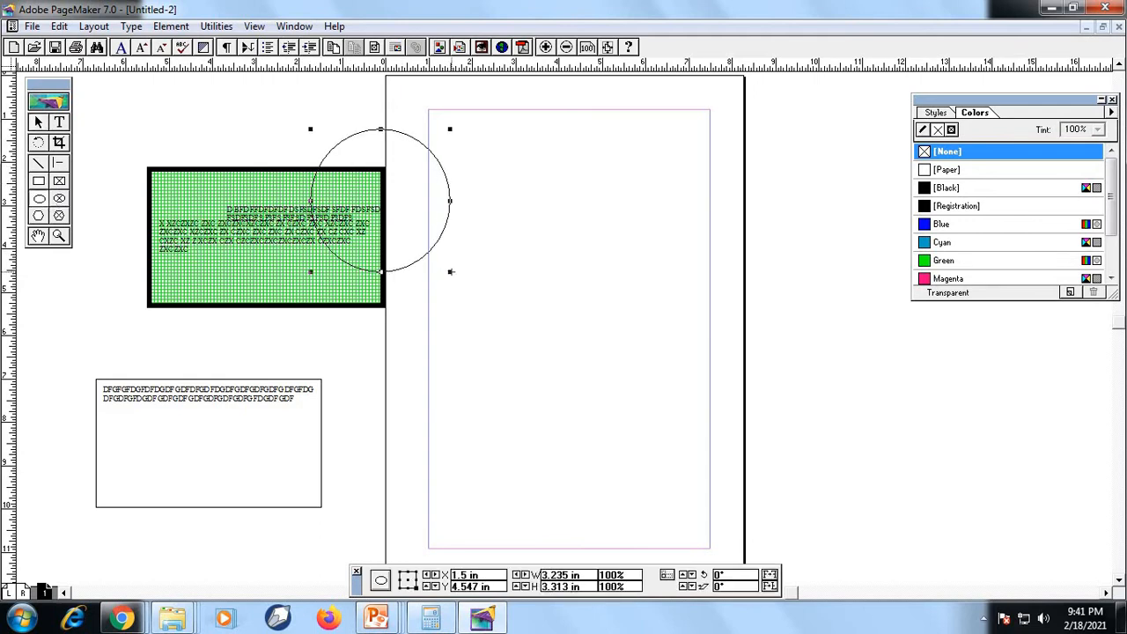
left_click(931, 225)
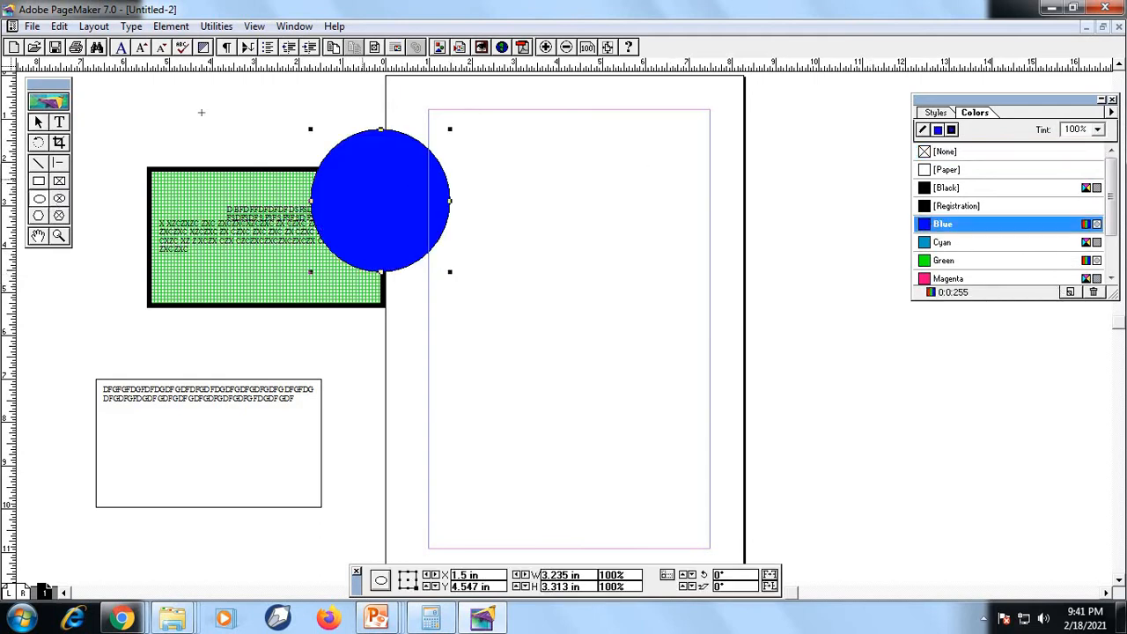
Send the blue circle to the back, behind the green frame
left_click(174, 26)
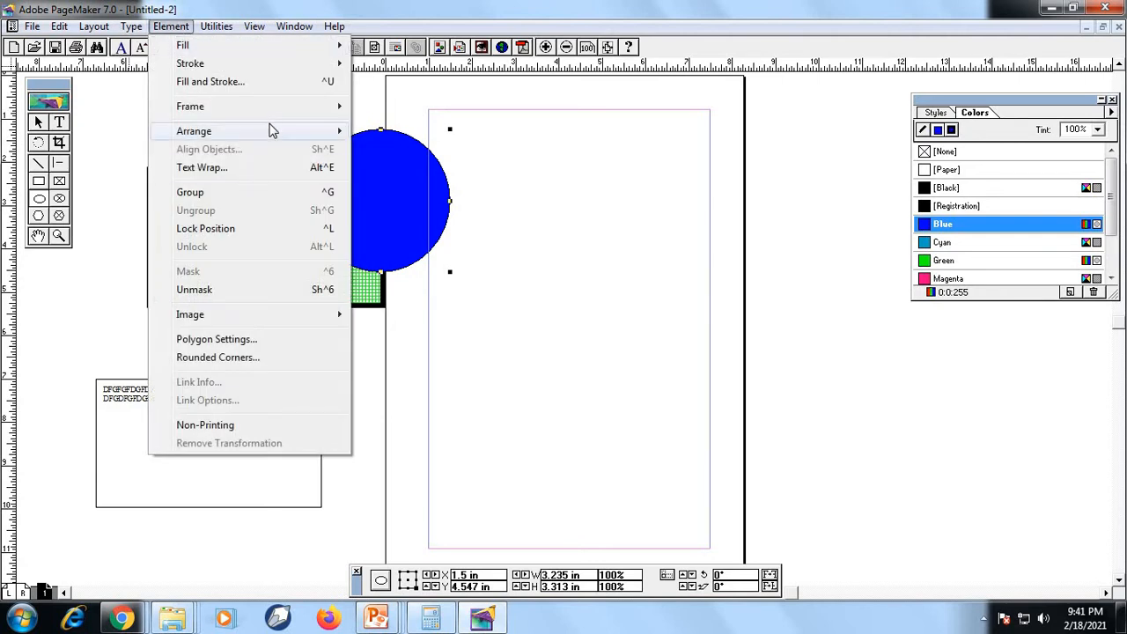
mouse_move(274, 127)
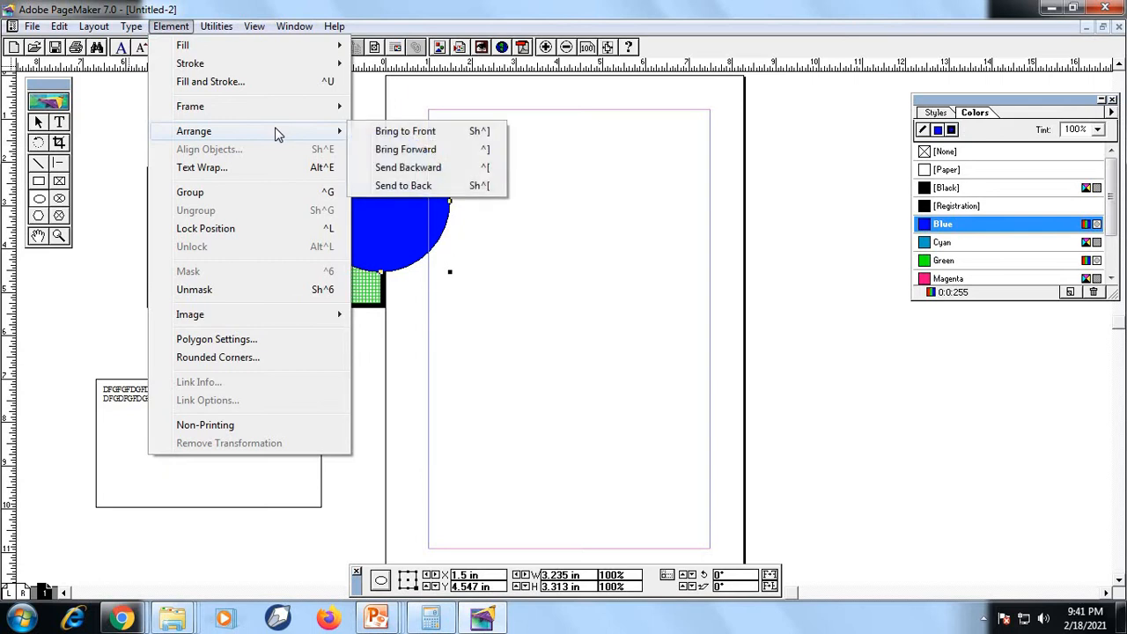
left_click(405, 185)
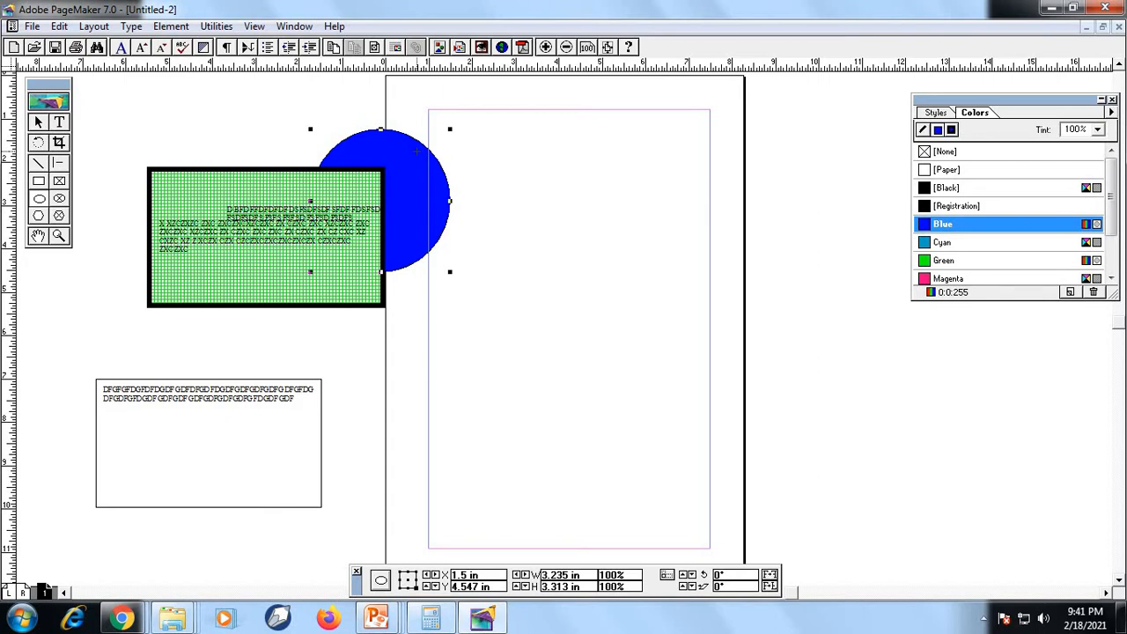
Bring the blue circle forward one level and send it backward again
left_click(171, 25)
mouse_move(232, 134)
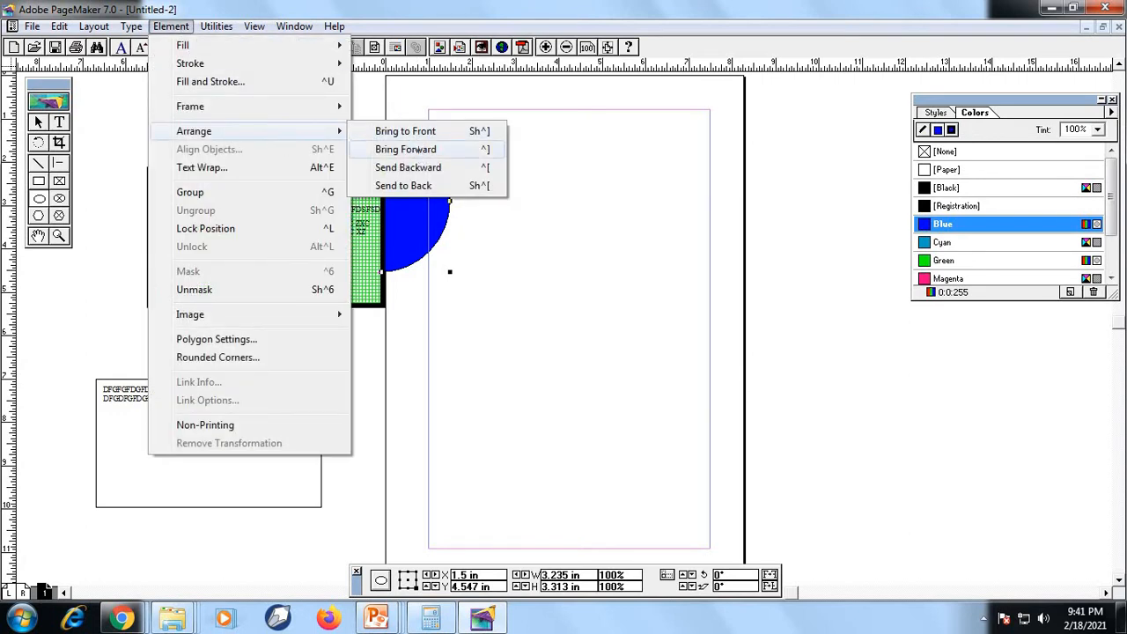
left_click(419, 149)
left_click(171, 26)
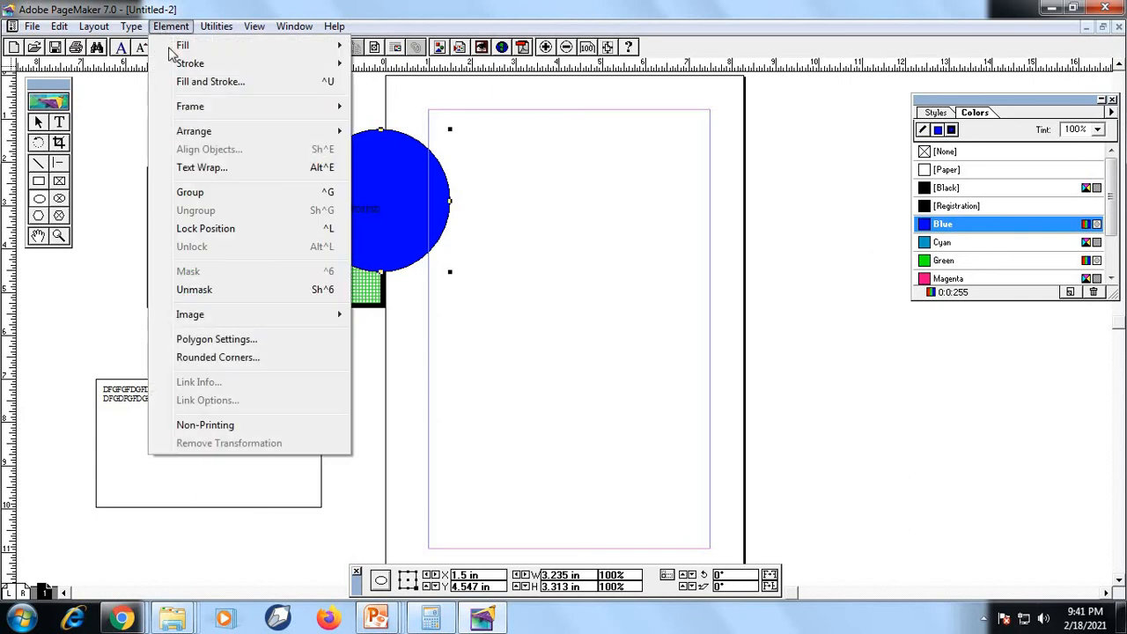
mouse_move(316, 139)
left_click(407, 183)
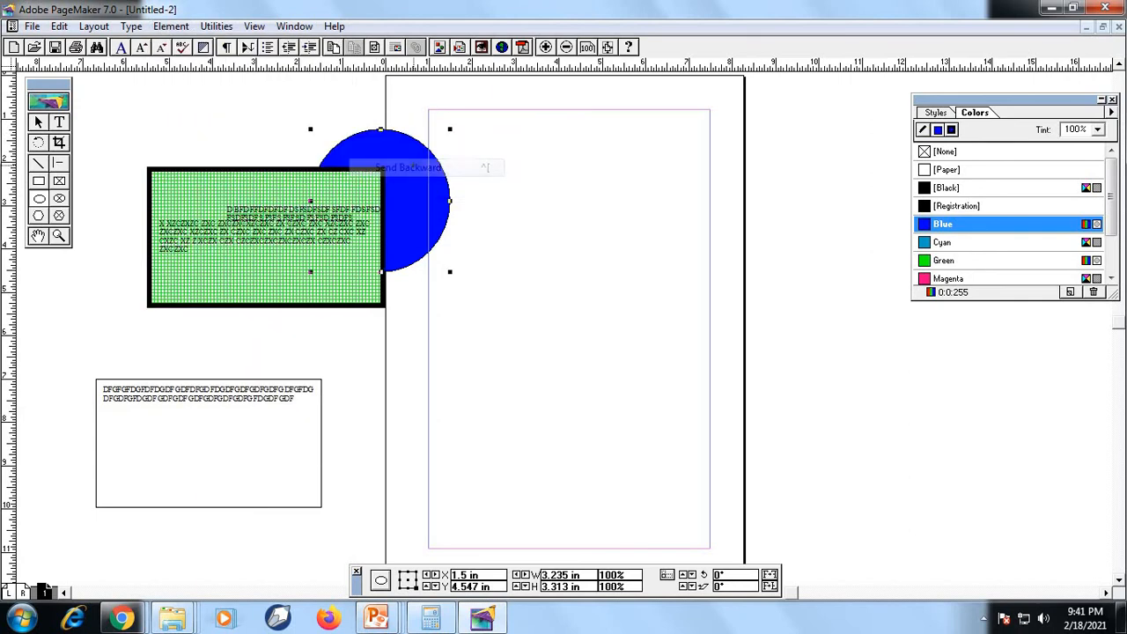
left_click(132, 28)
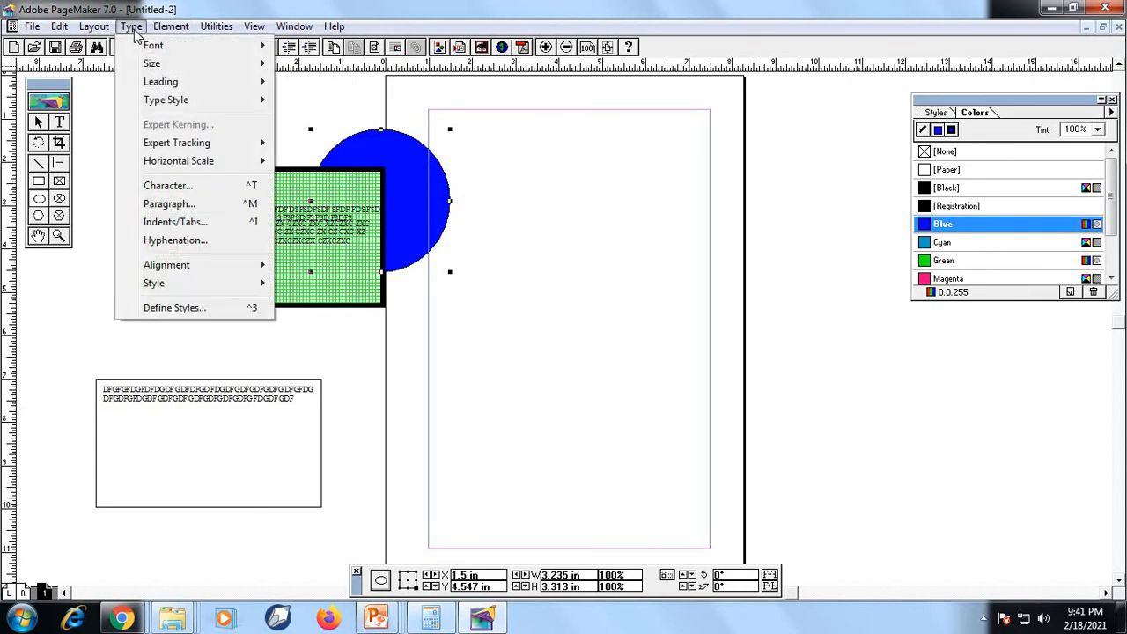
mouse_move(160, 32)
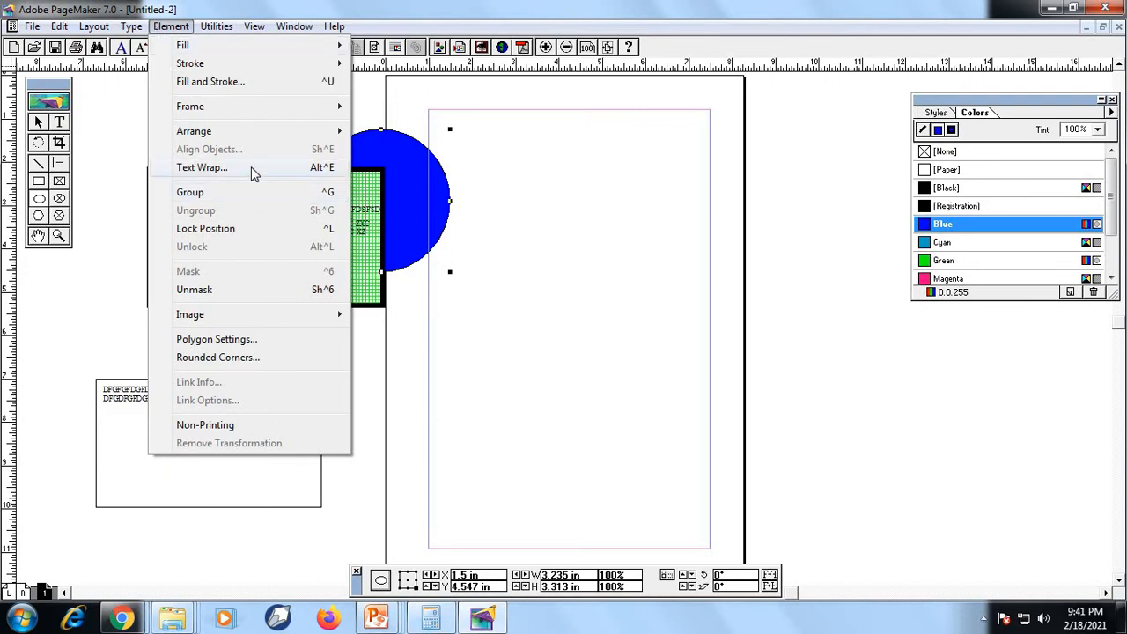
left_click(526, 279)
Enter about four lines of filler text beginning "DFGFDGDFGDGDFGDF" across the page, just above its middle
left_click(58, 126)
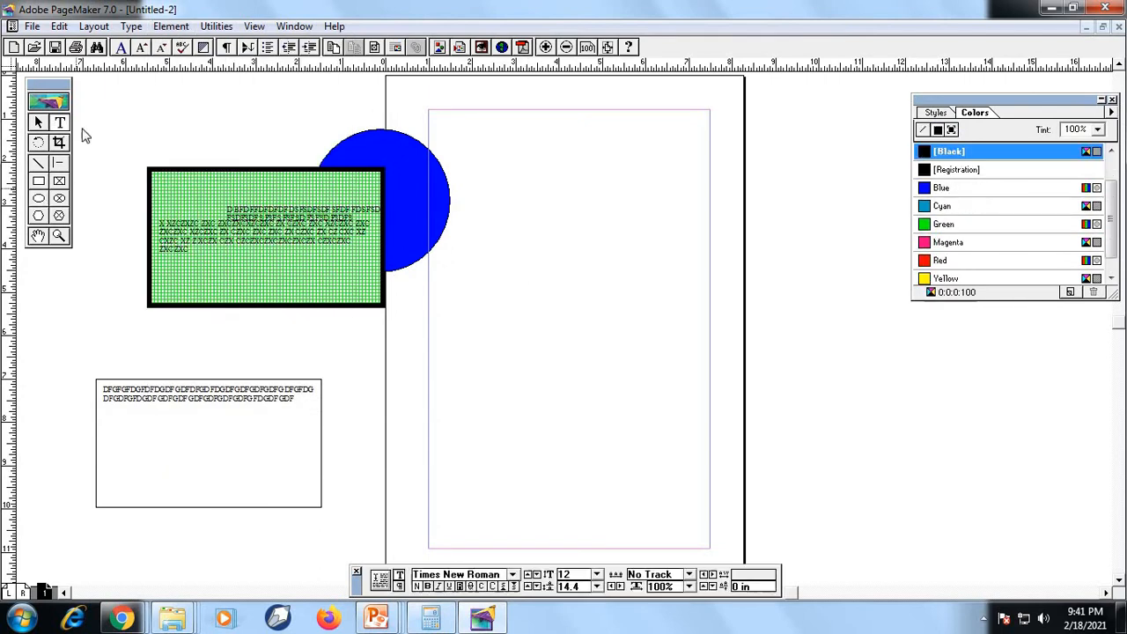
left_click(507, 270)
type("DFGFDGDFGDGDFGDF")
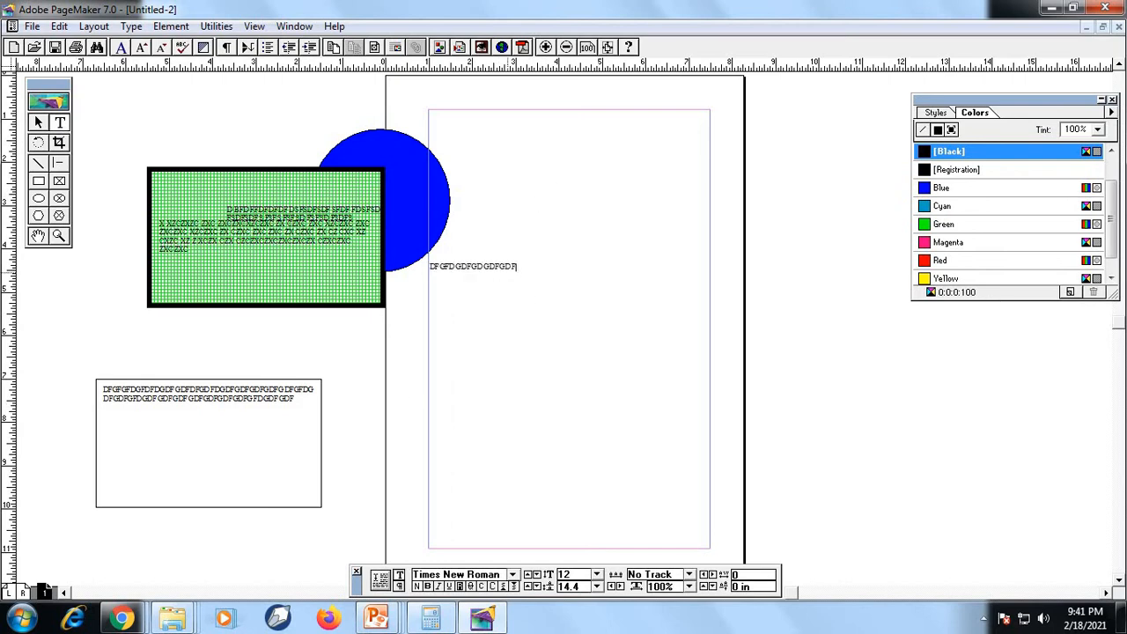
type("GDSFGDSFGDSFGDFGDFGDSFGDSFGDFGDFG")
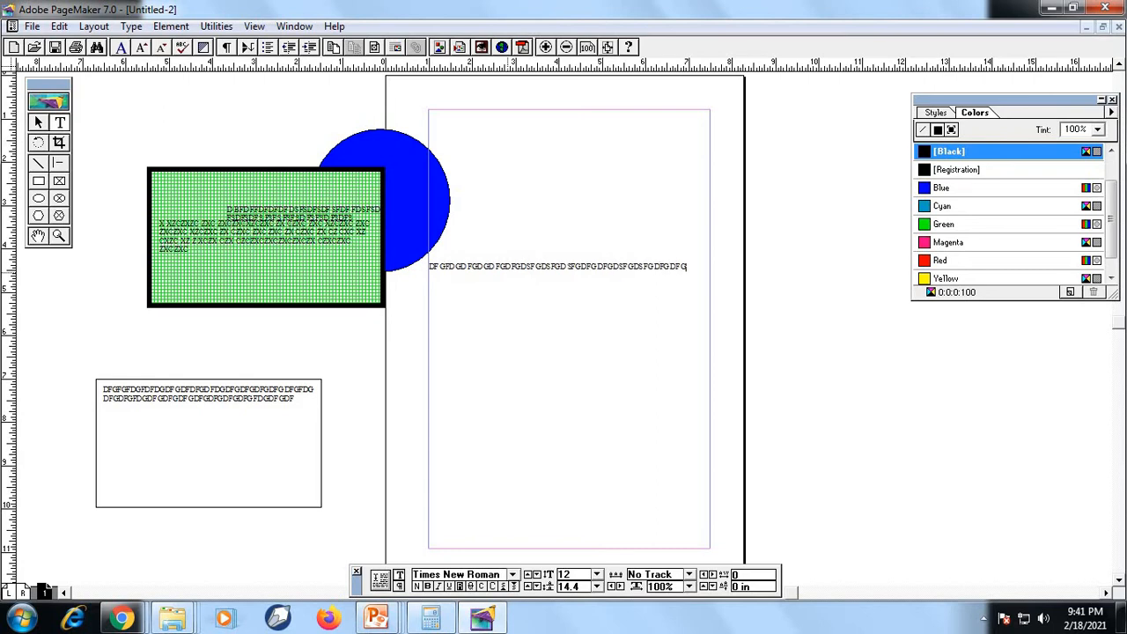
type("DFGDSFGDSFGDSFGDSFGDSFGDSFGDSFGDSFGD")
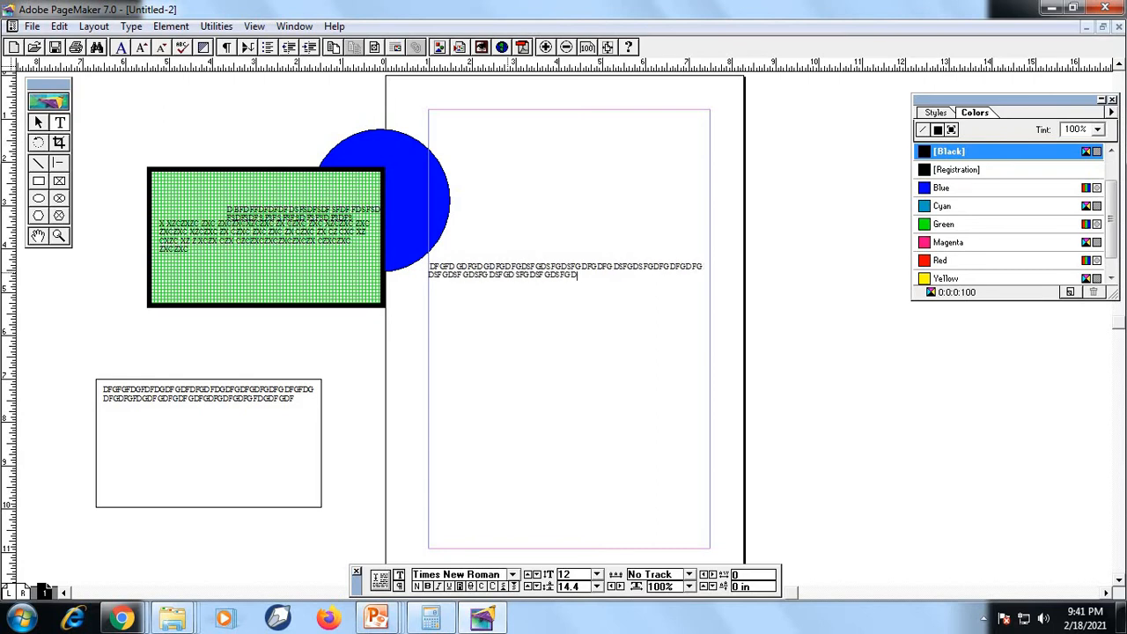
type("FGDFGDFGDFGDFGDFGDFGDFGDF")
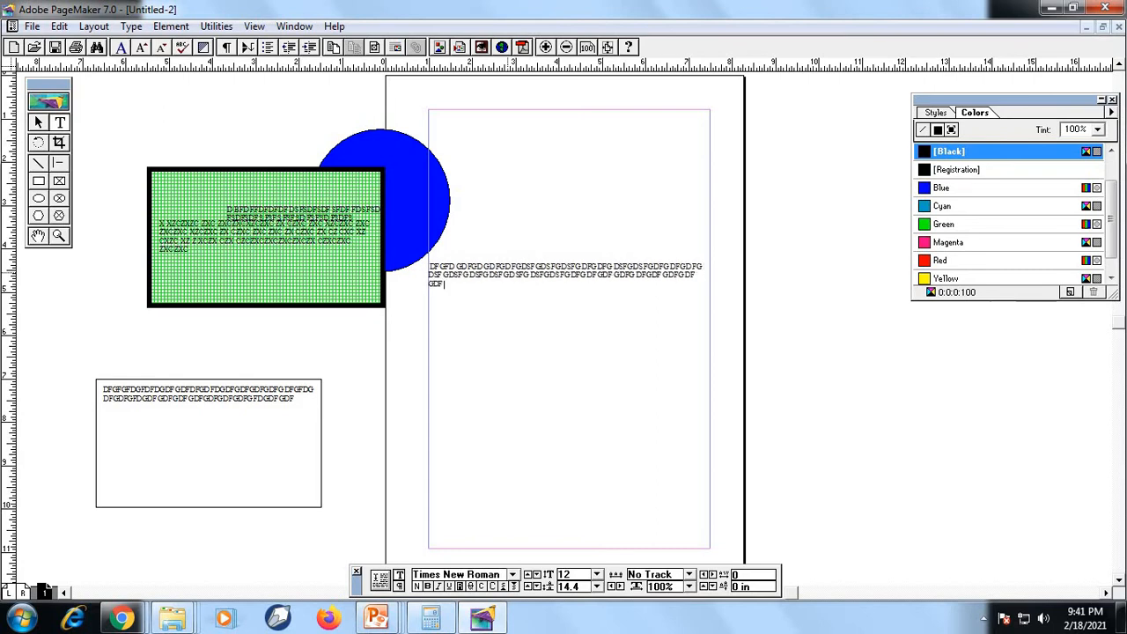
type(" GDFG DFGDFGDFGDFGDGDGDFG")
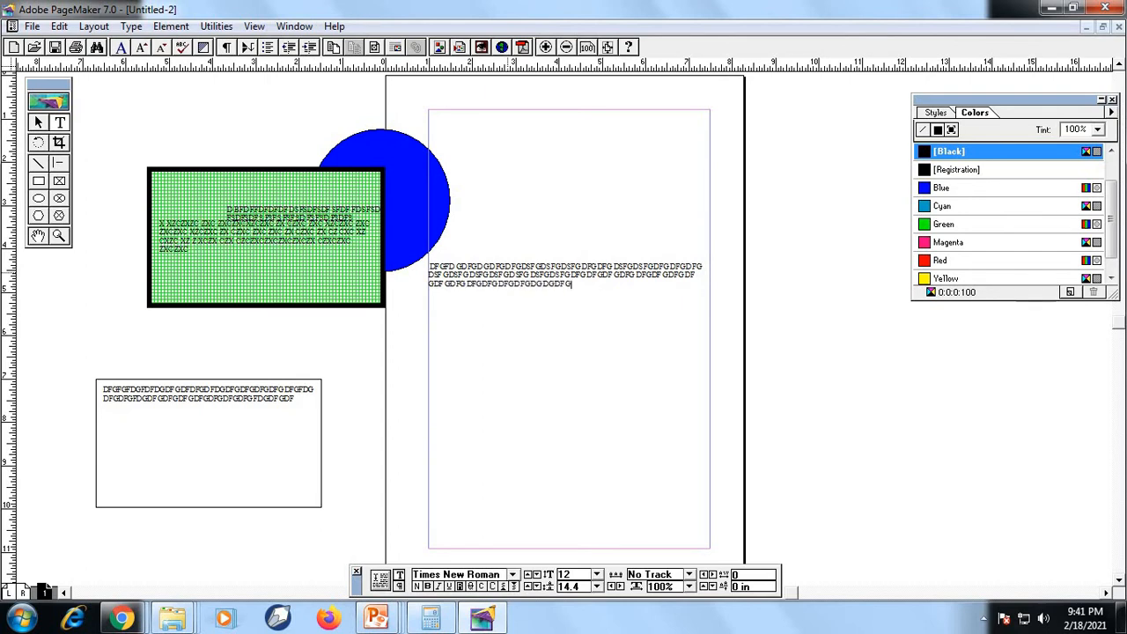
type("DFGDFG DGDFG DFGDG DF")
type("FGDF GDFG DFGDF")
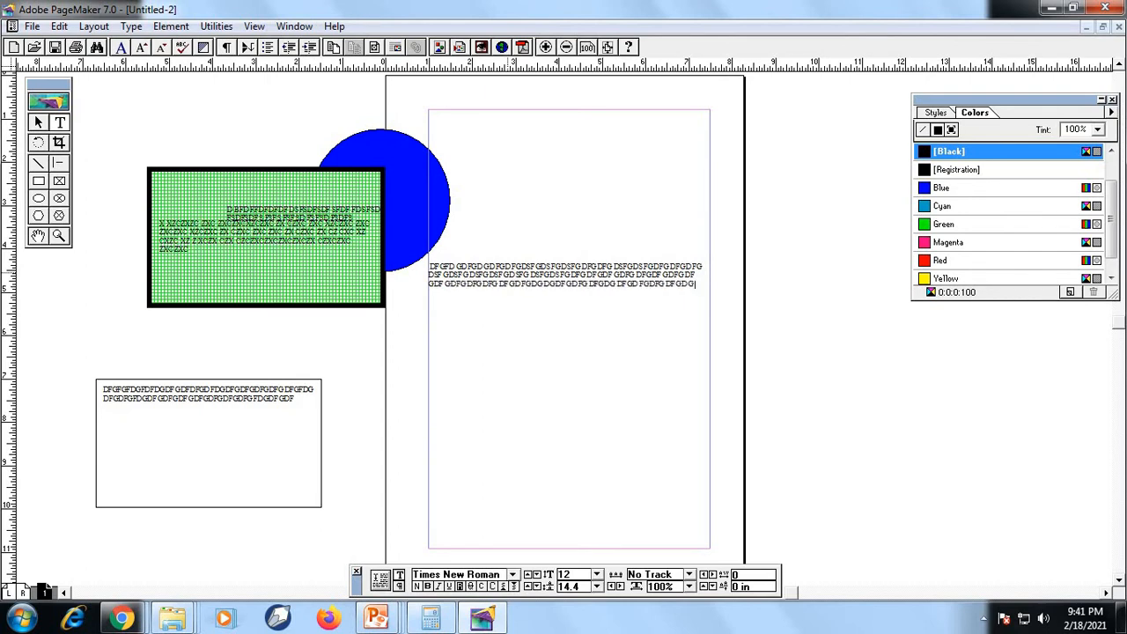
type(" GDGDG DGD GDGD GDGDFGDF")
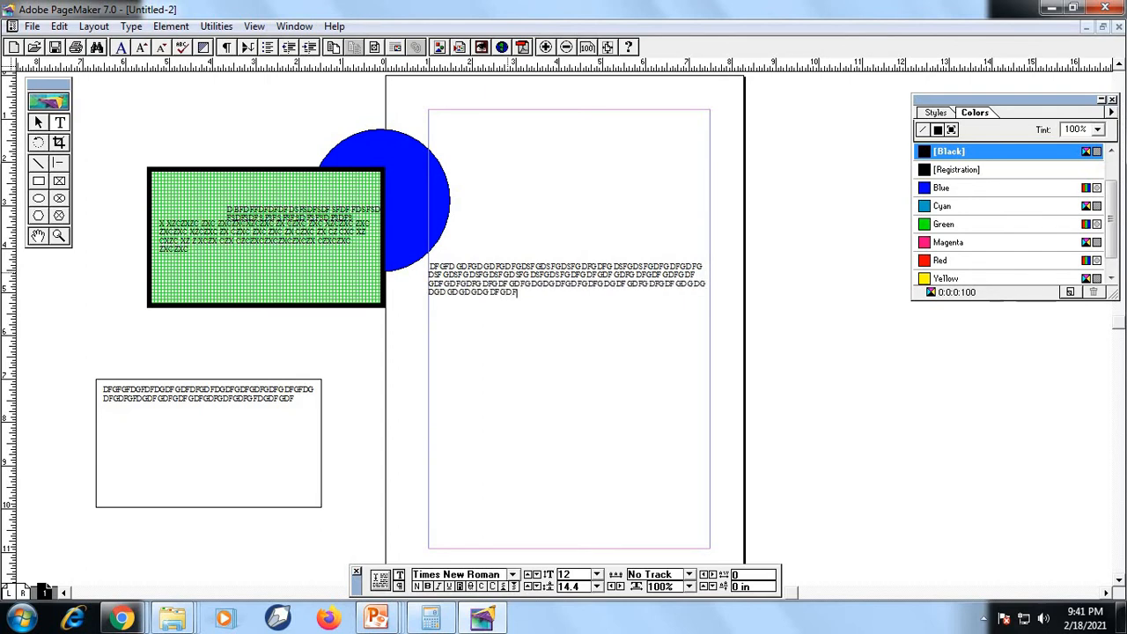
Shrink the blue circle to about 1.5 by 1.6 inches and place it over the middle of the page's filler text
left_click(407, 180)
left_click(42, 126)
left_click(357, 155)
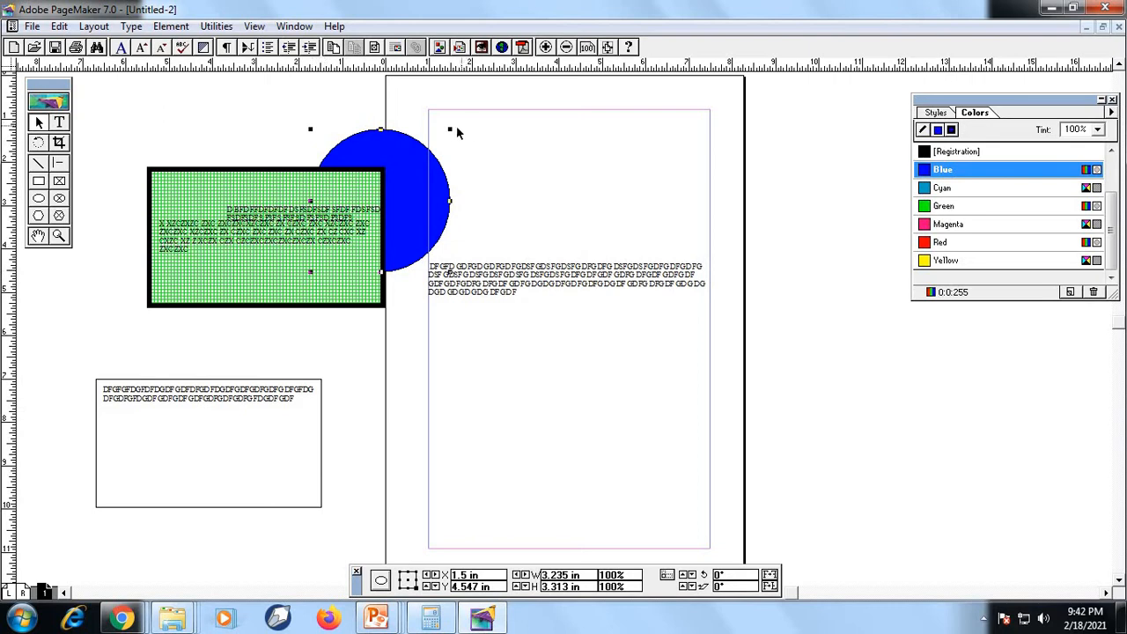
left_click_drag(450, 130, 556, 113)
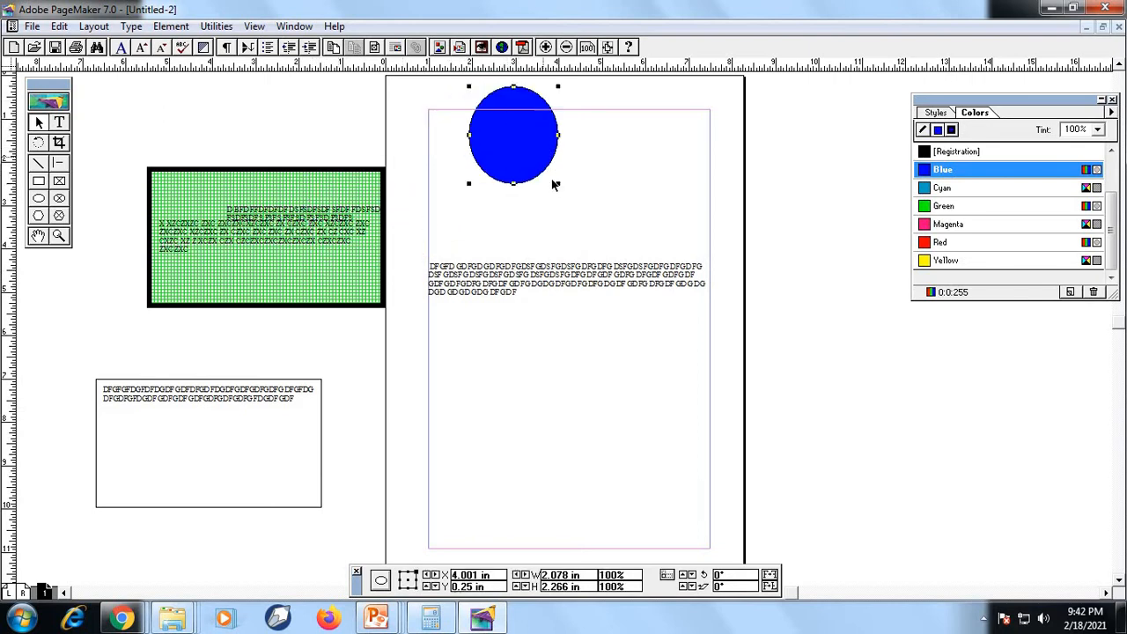
left_click_drag(558, 188, 569, 284)
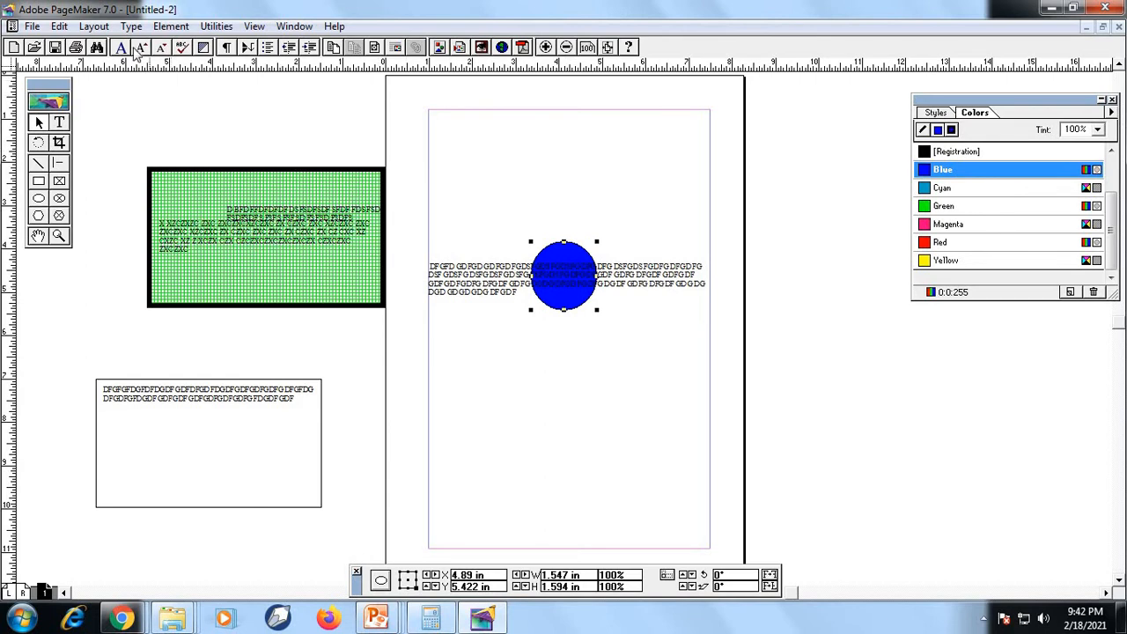
Apply a rectangular Text Wrap to the blue circle, with text flowing on all sides and a 0.167-inch standoff
left_click(171, 26)
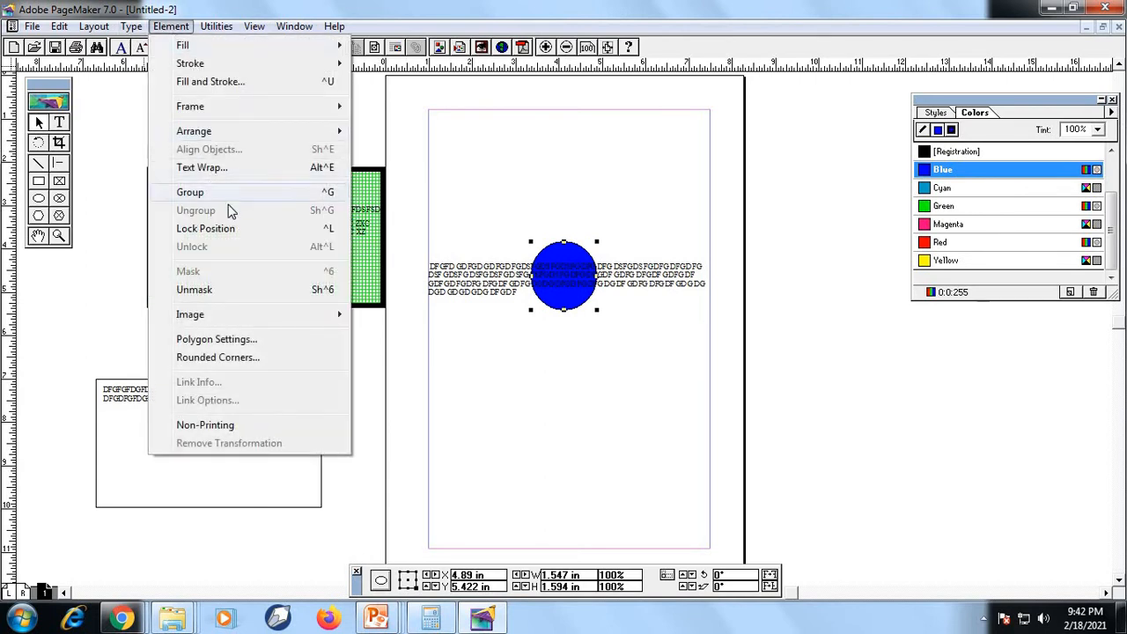
left_click(257, 169)
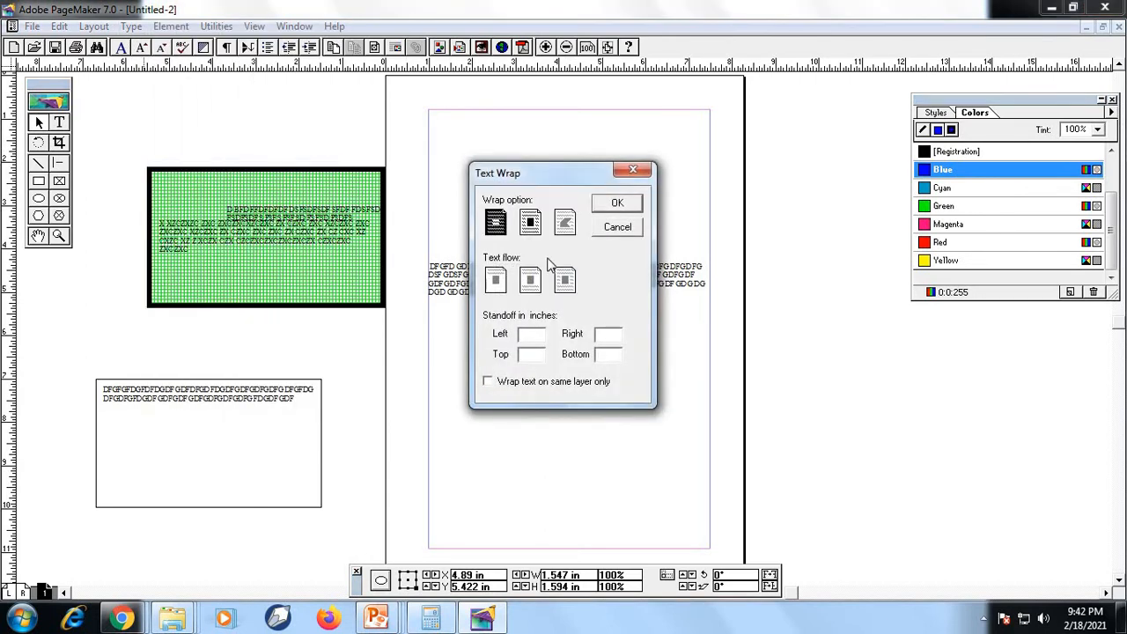
left_click(529, 223)
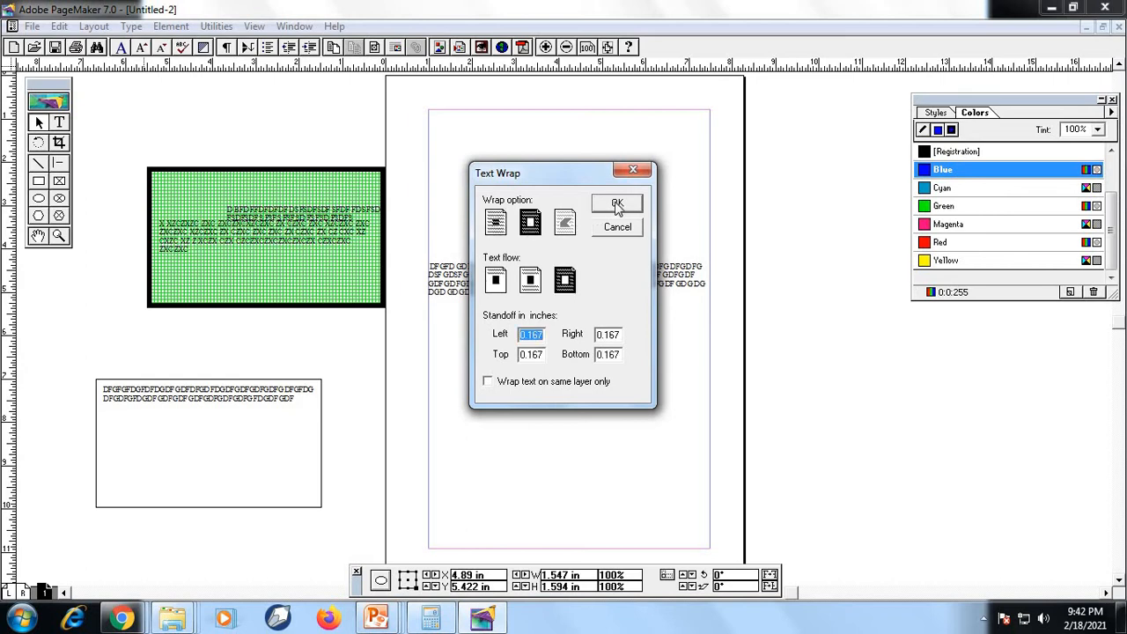
left_click(618, 203)
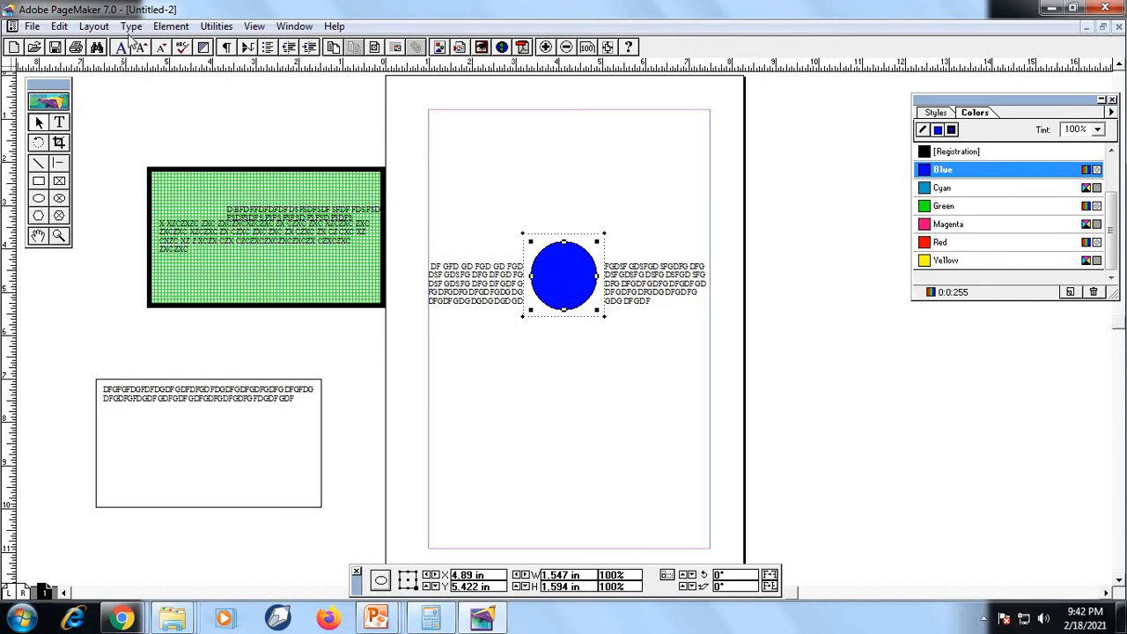
Remove the Text Wrap from the blue circle by choosing the no-wrap option
left_click(169, 26)
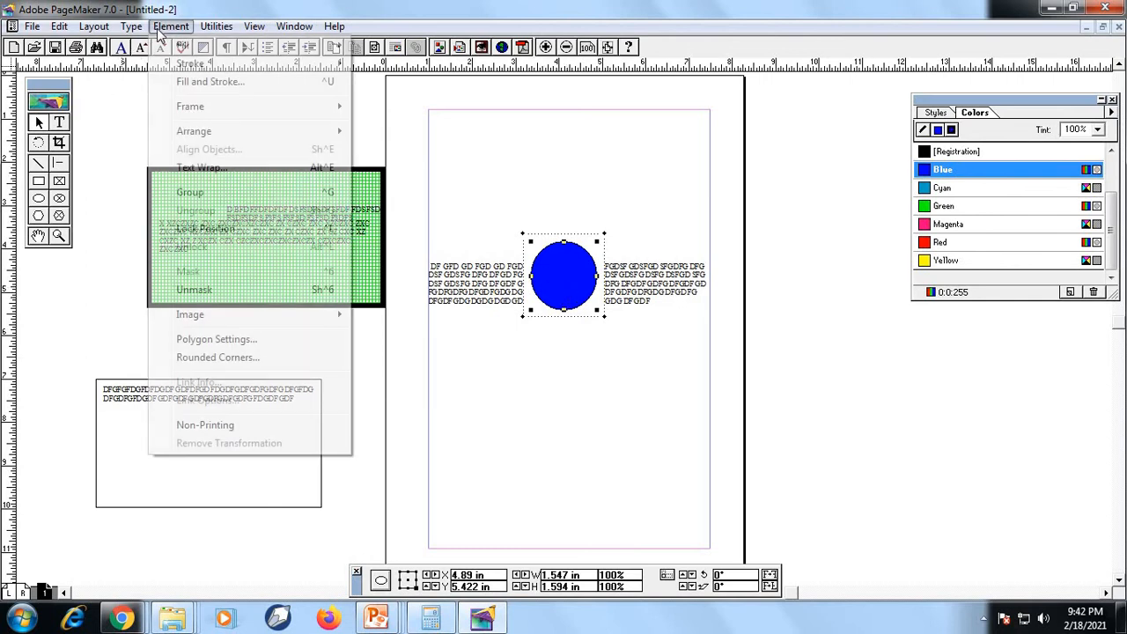
left_click(264, 168)
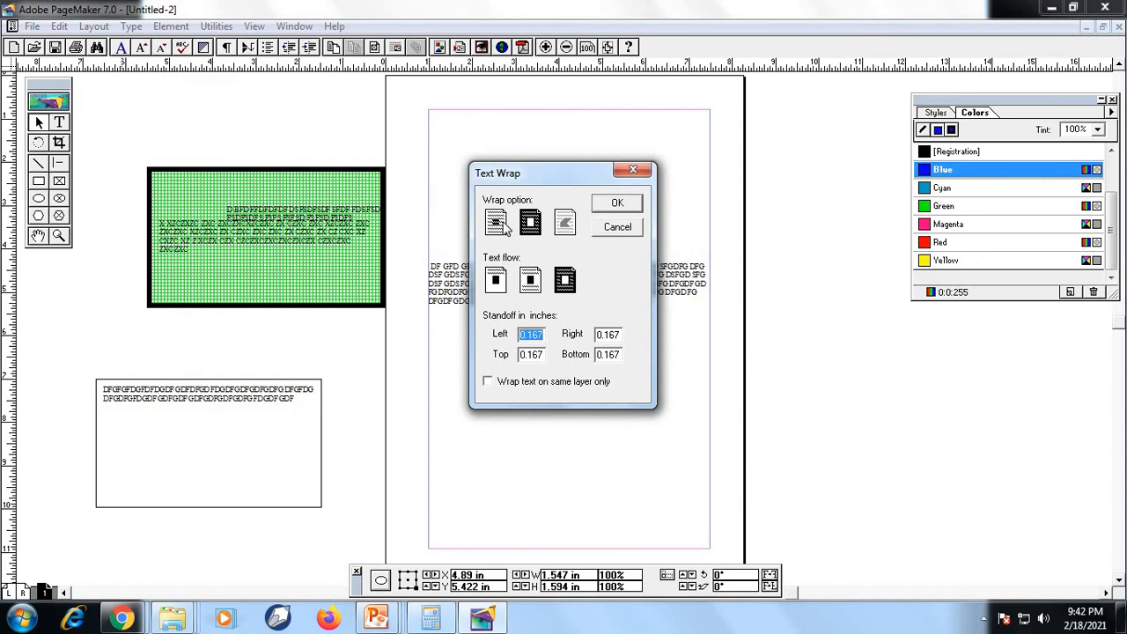
left_click(497, 223)
left_click(616, 205)
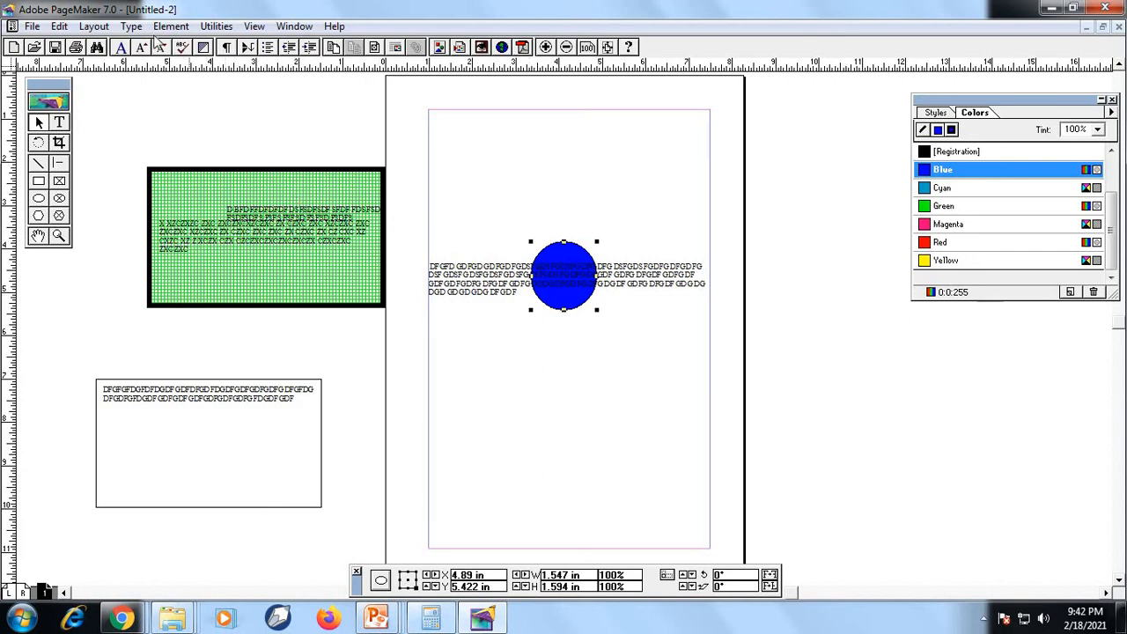
Apply a rectangular Text Wrap to the blue circle so text flows only above and below it, with a 0.167-inch standoff
left_click(132, 25)
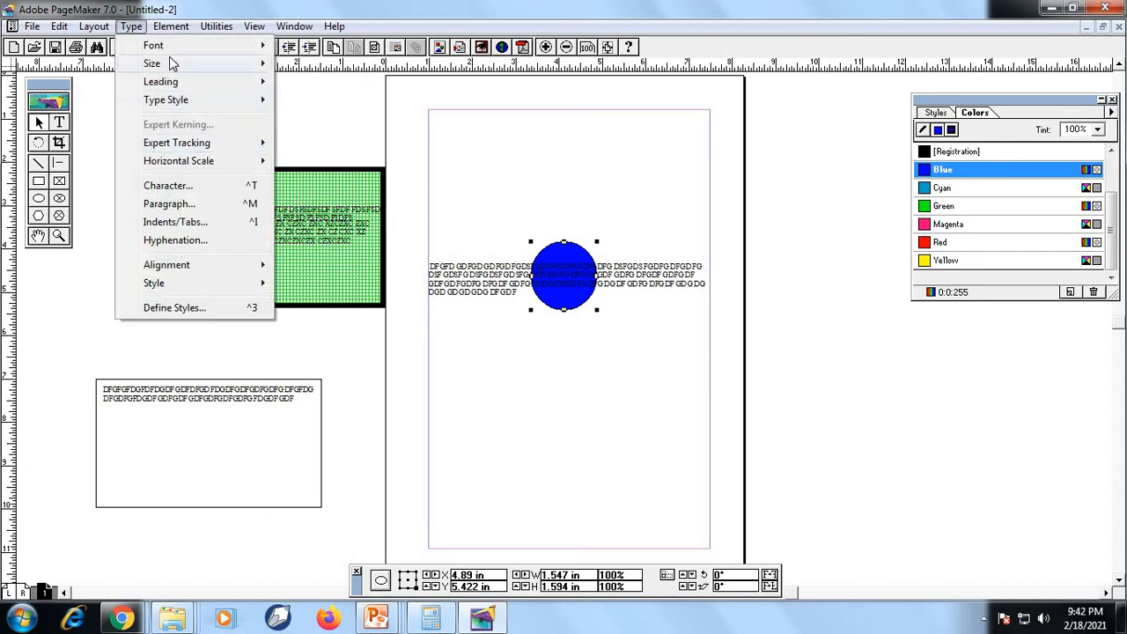
mouse_move(171, 26)
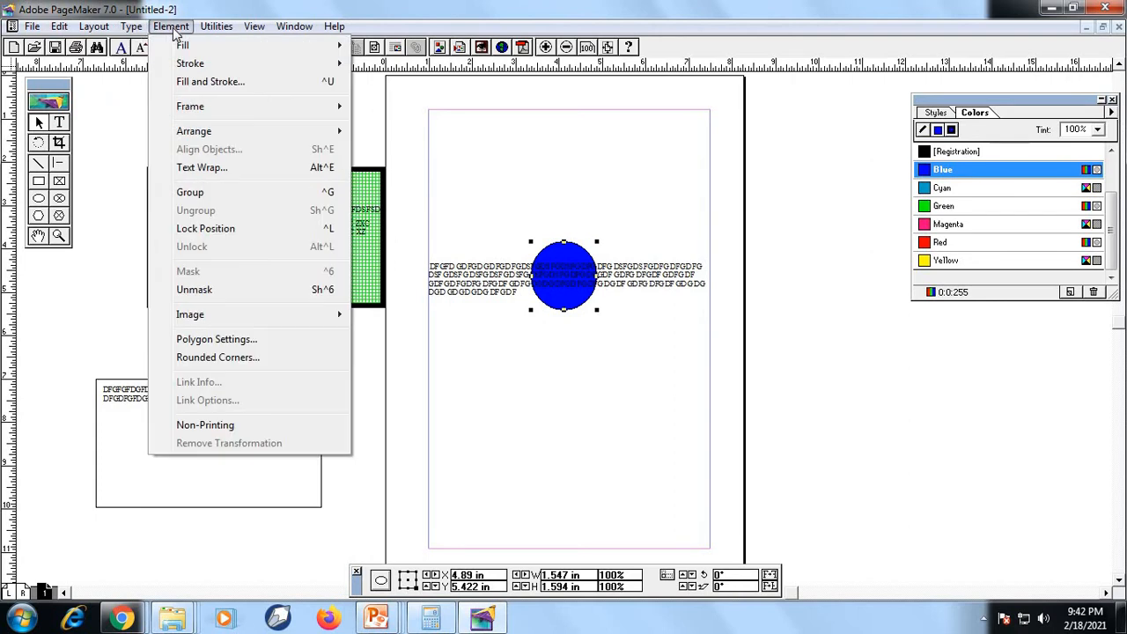
left_click(247, 168)
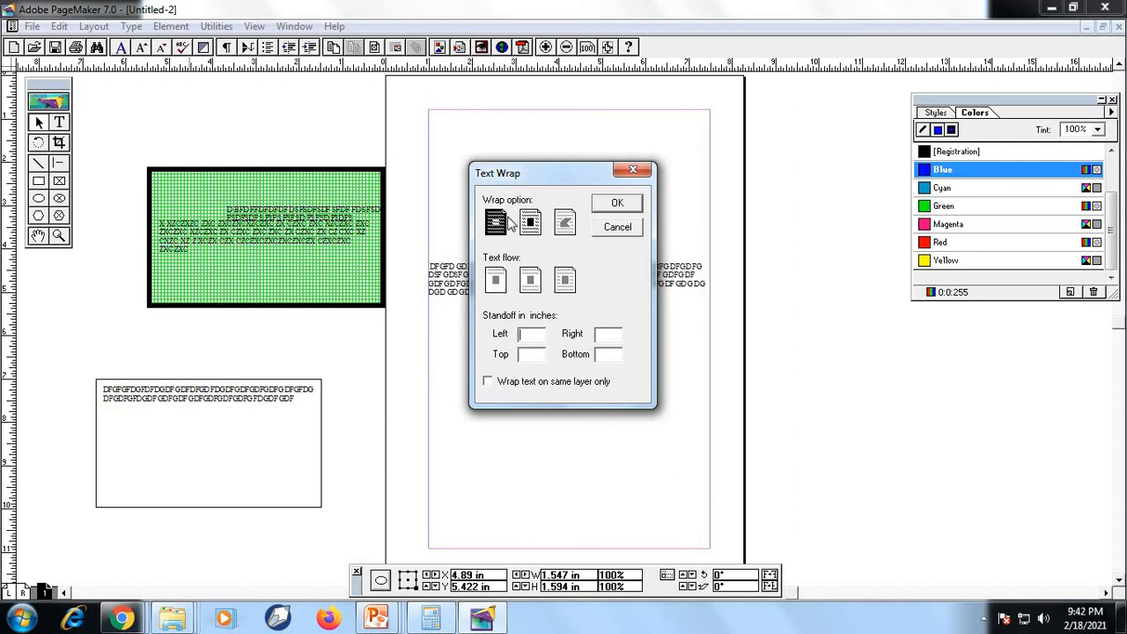
left_click(529, 223)
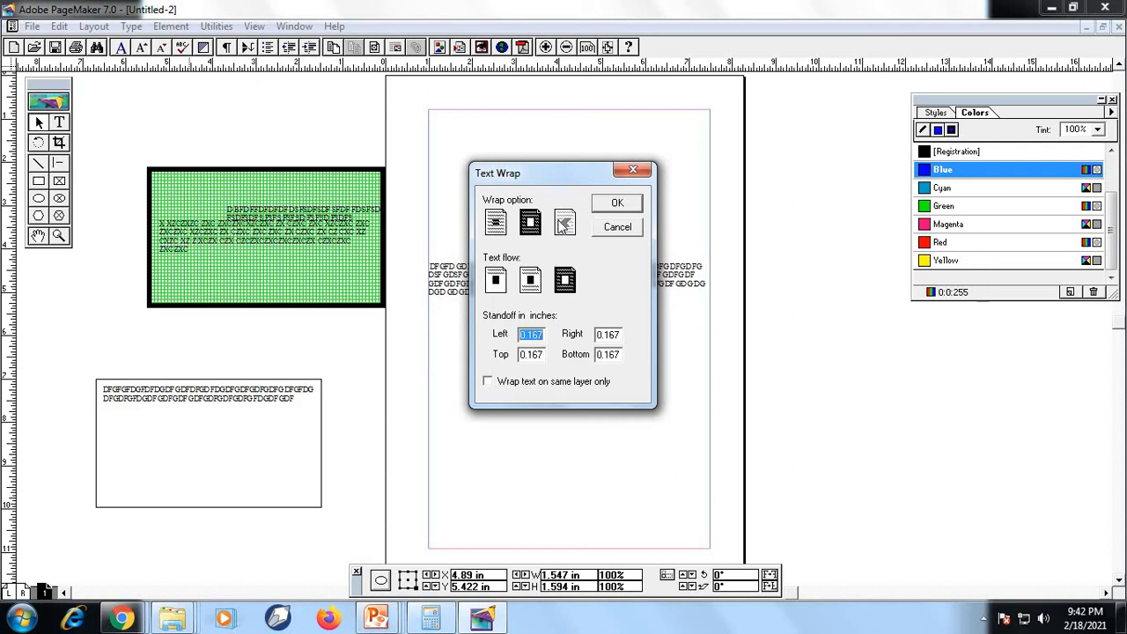
left_click(496, 224)
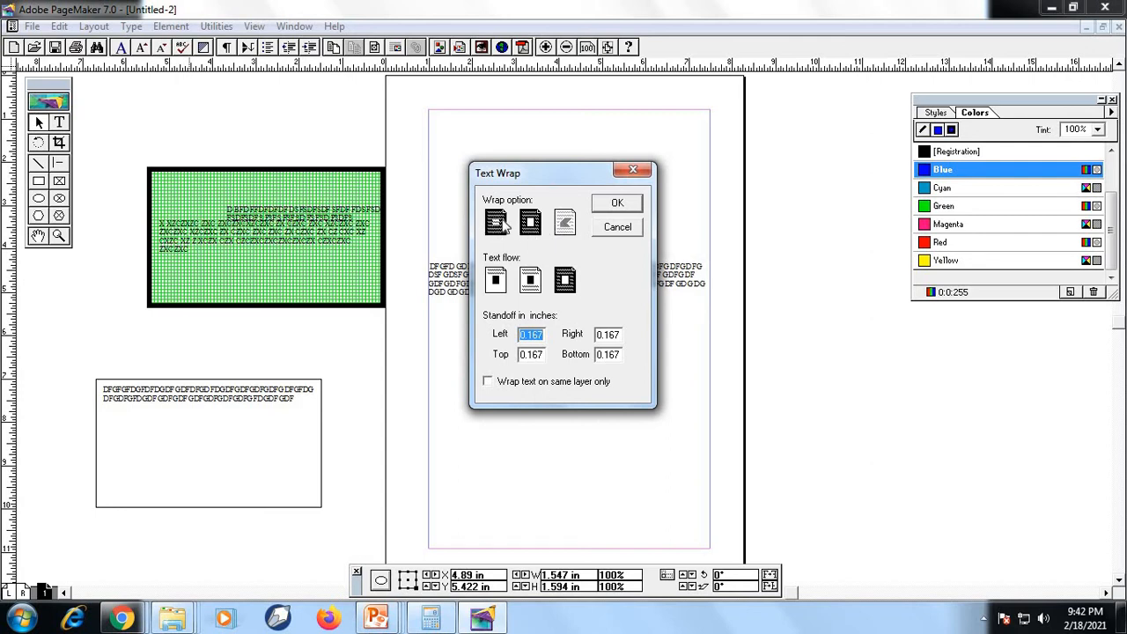
left_click(529, 223)
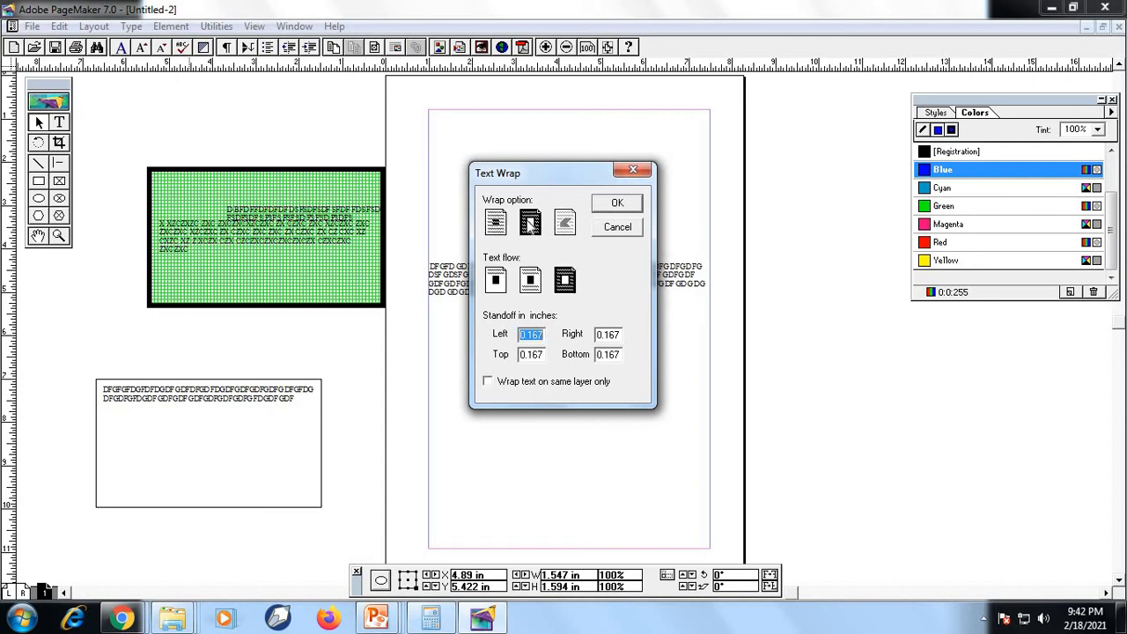
left_click(496, 280)
left_click(531, 280)
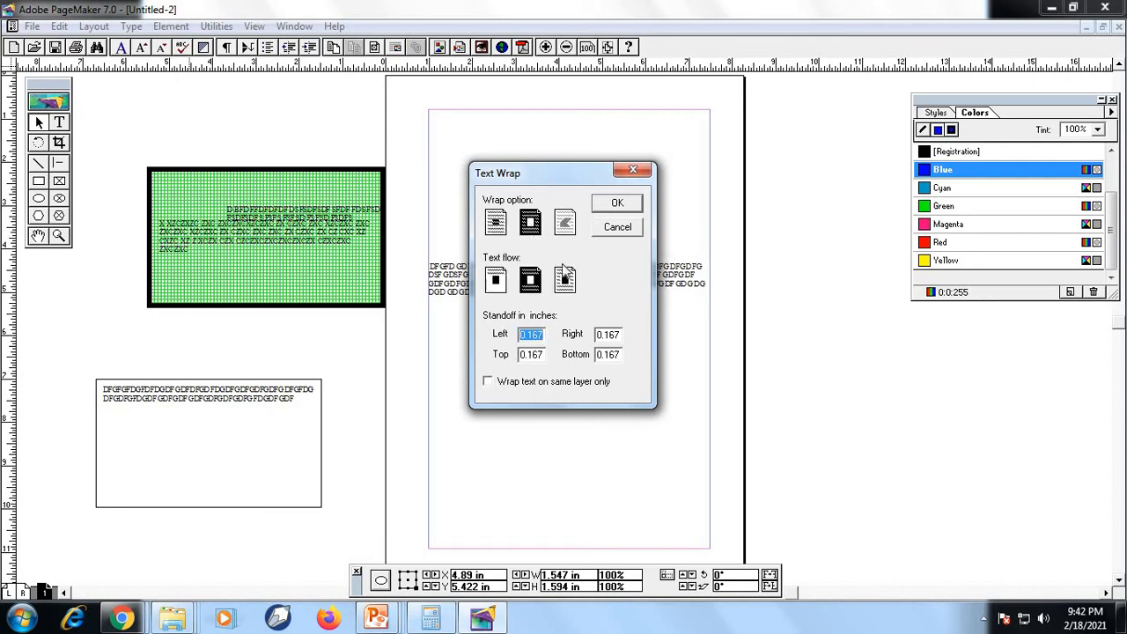
left_click(618, 203)
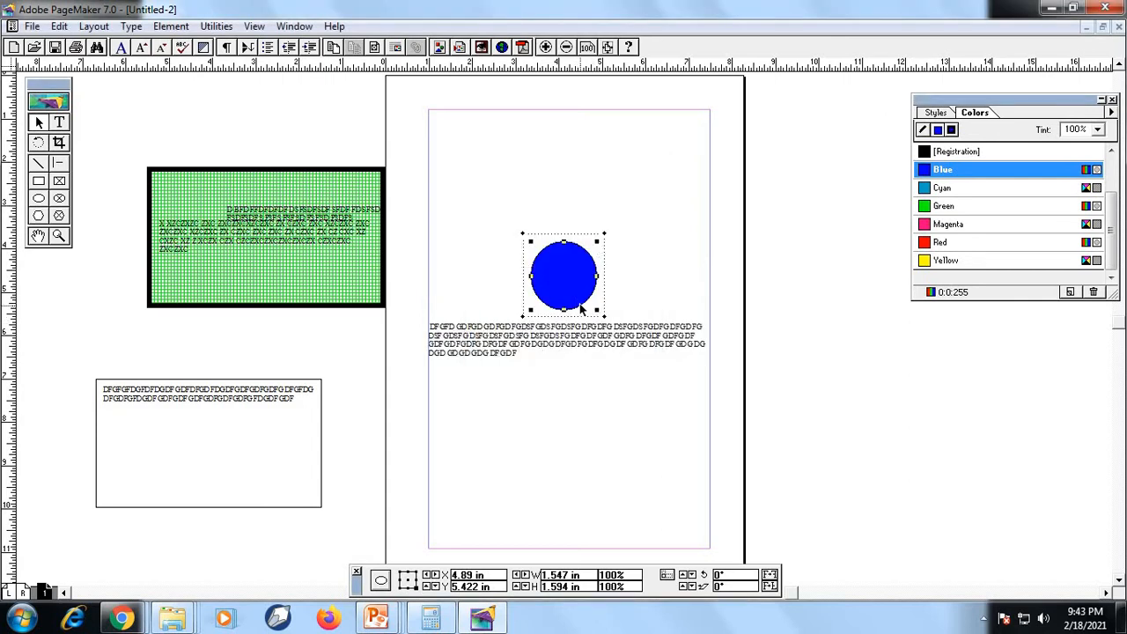
Move the blue circle below the filler text, and back up so it splits the text after the first line
left_click_drag(583, 326, 584, 372)
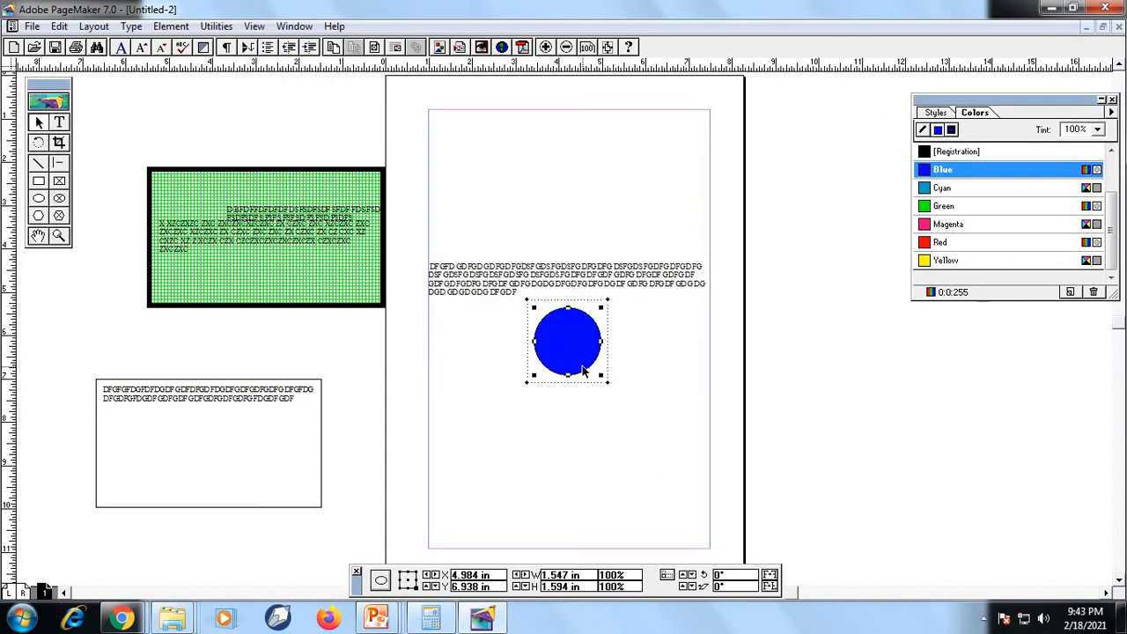
left_click_drag(578, 295, 574, 342)
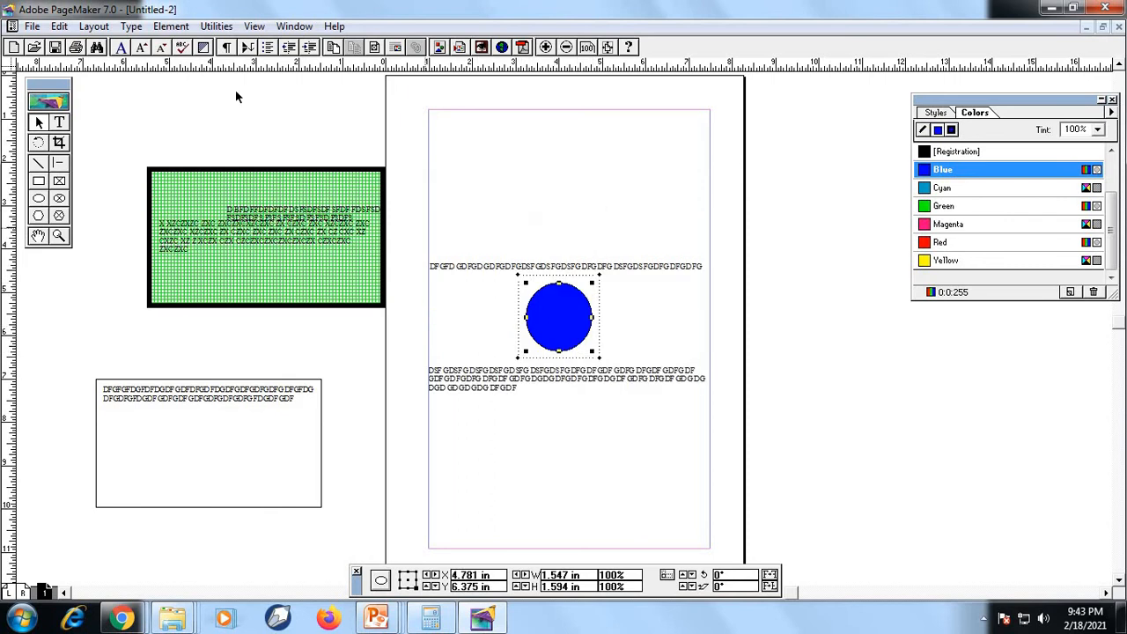
left_click(176, 27)
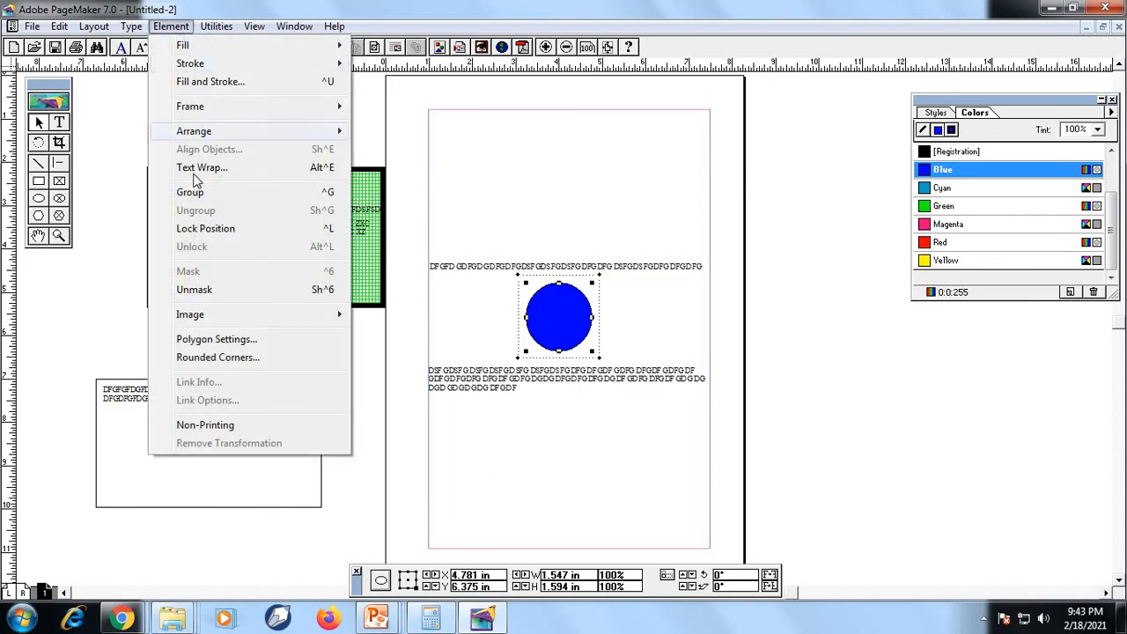
left_click(475, 202)
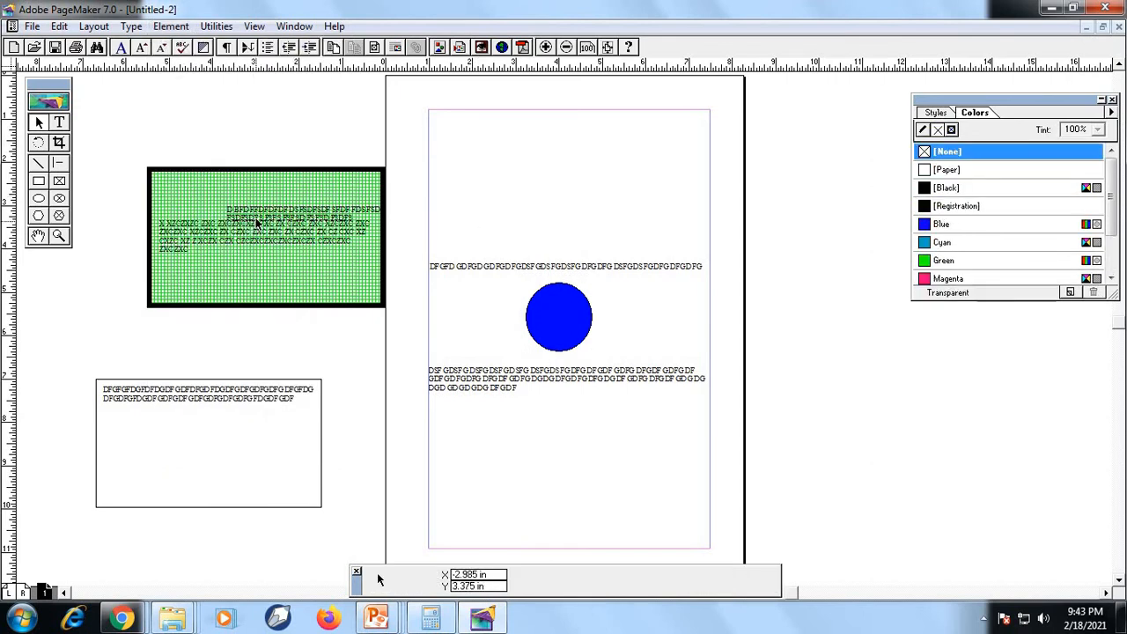
Move the loose text block and the green frame toward the page so the frame partly overlaps the blue circle
left_click_drag(260, 220, 325, 303)
left_click_drag(263, 203, 419, 224)
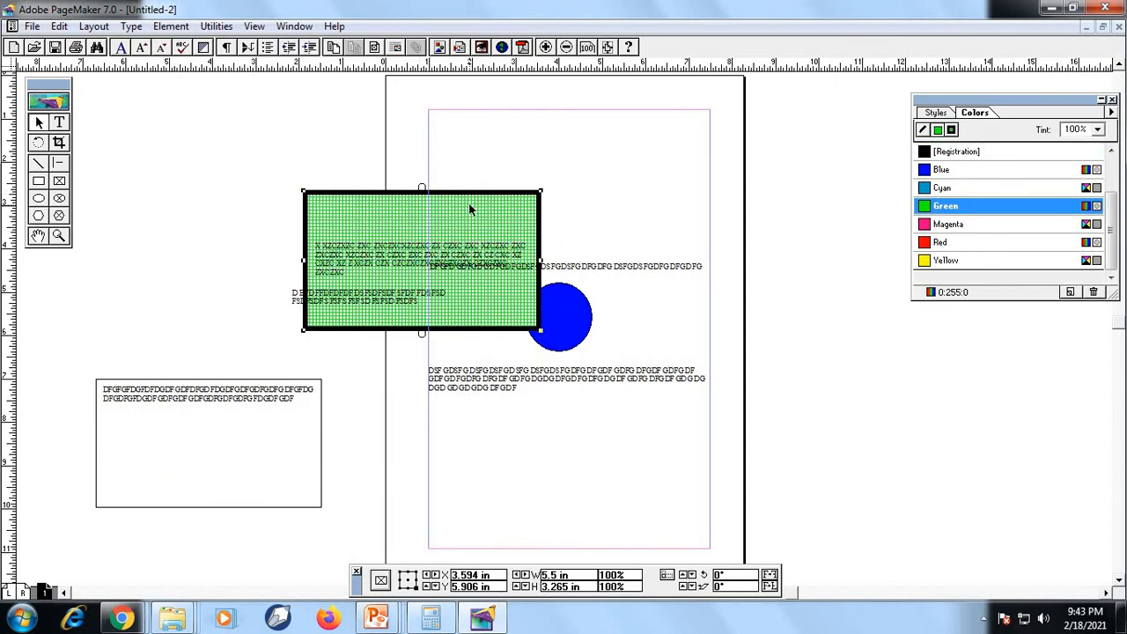
left_click(582, 306)
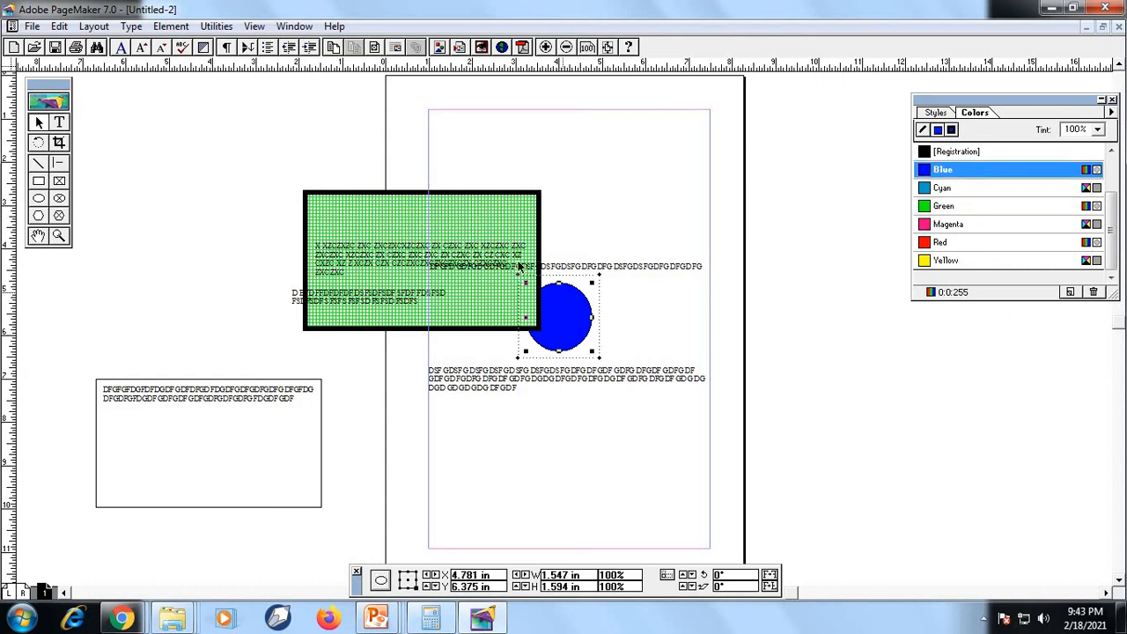
left_click(487, 235)
left_click_drag(451, 214, 460, 250)
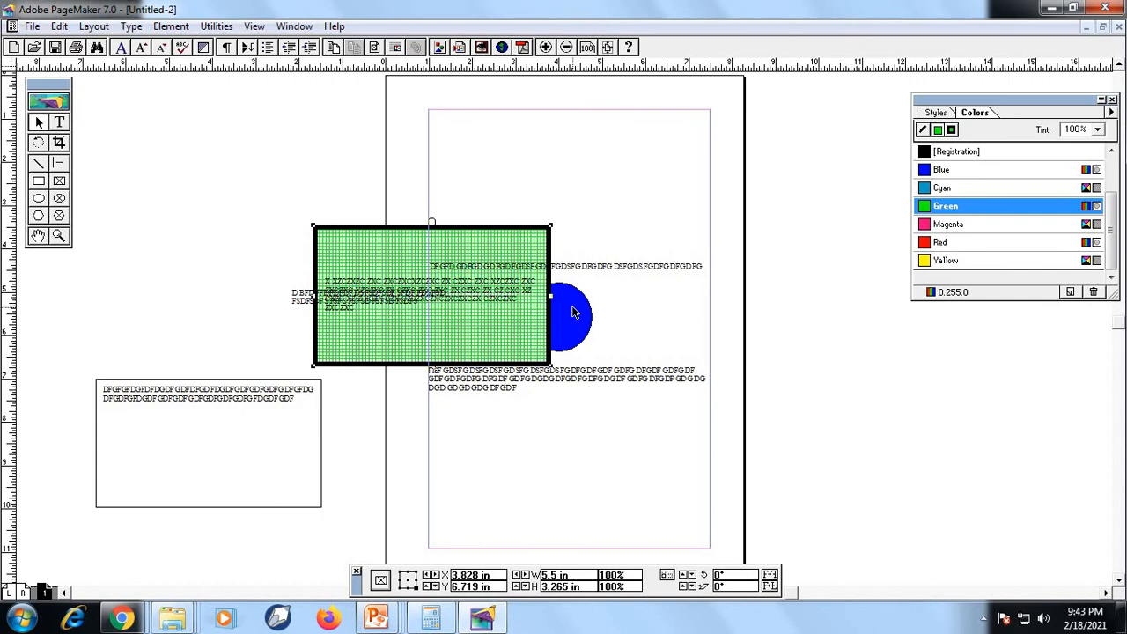
left_click(573, 312)
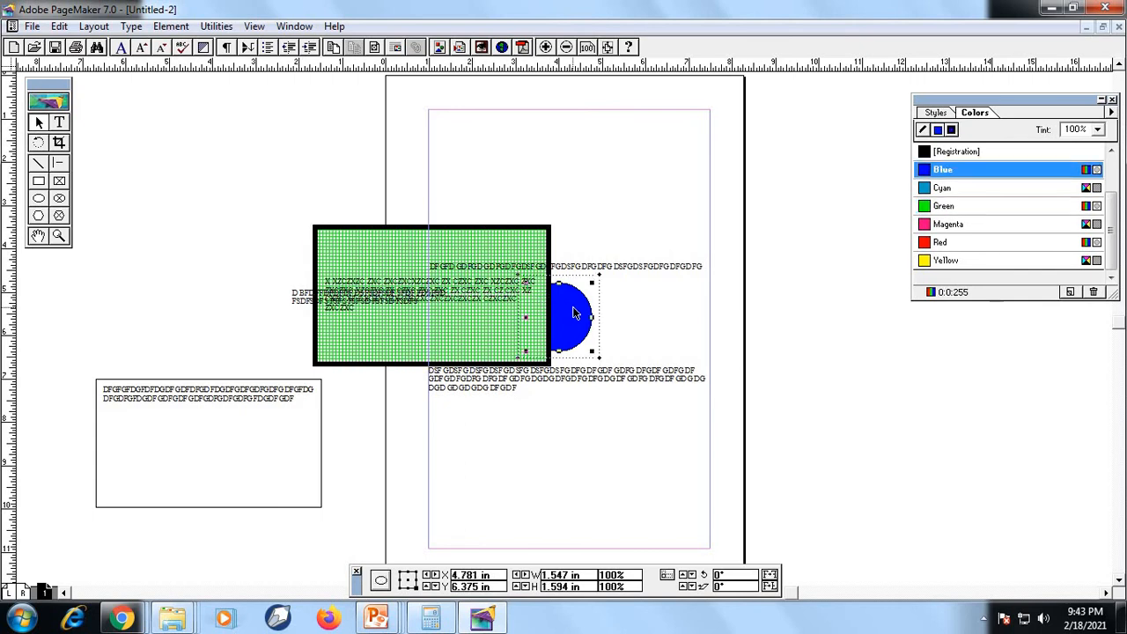
left_click(467, 247)
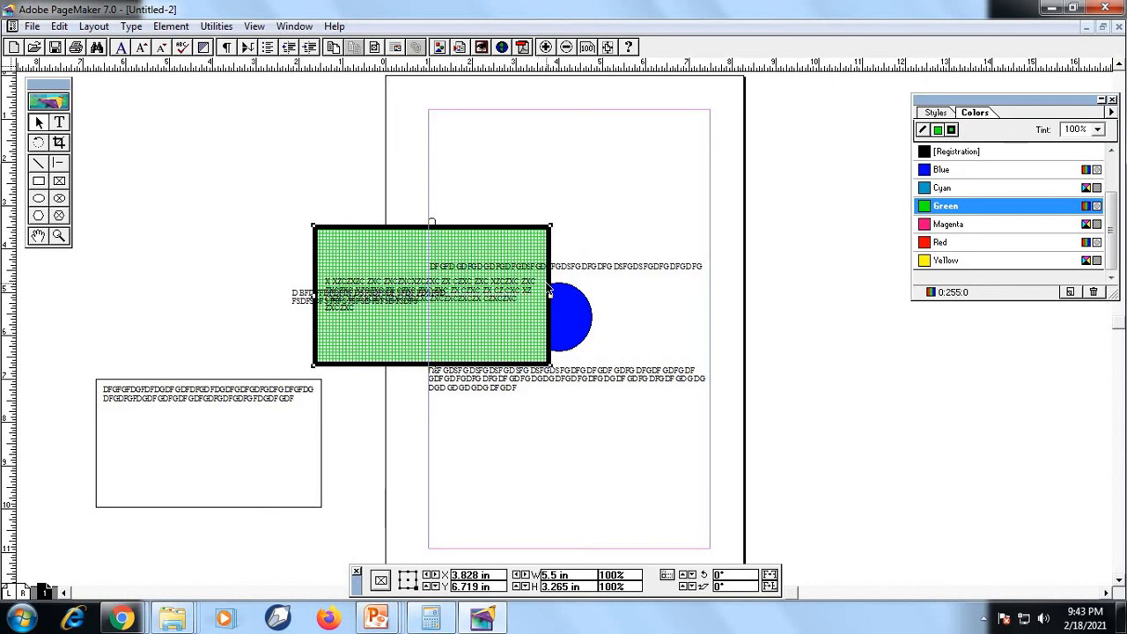
Move the green frame clear of the blue circle and delete all objects from the page and pasteboard
key("ctrl+a")
left_click_drag(474, 245, 375, 223)
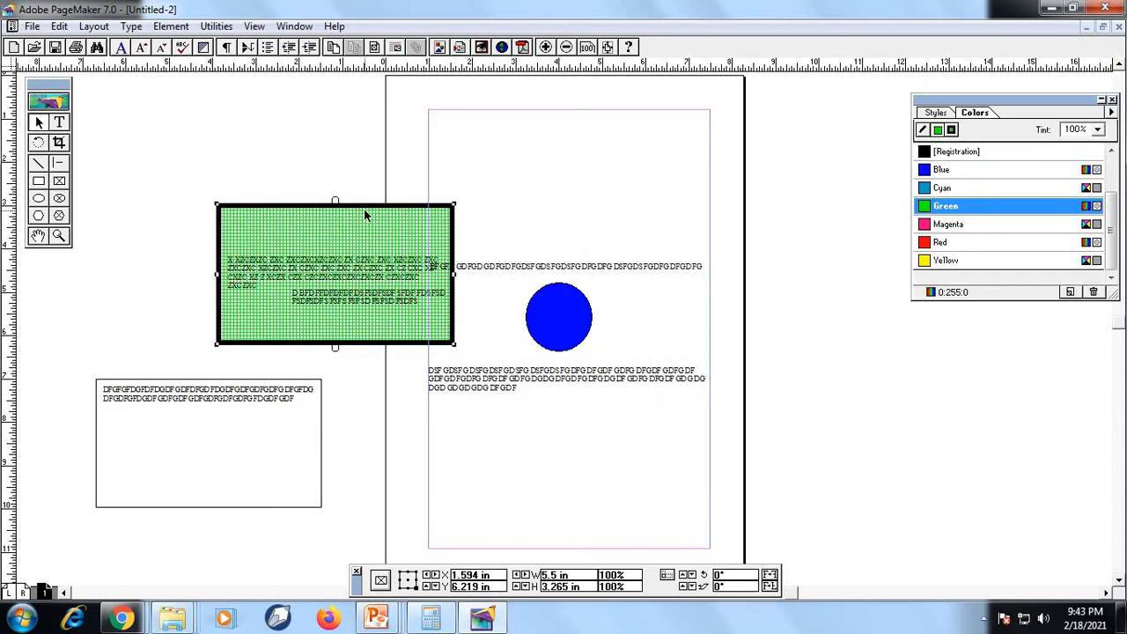
key("ctrl+a")
key("Delete")
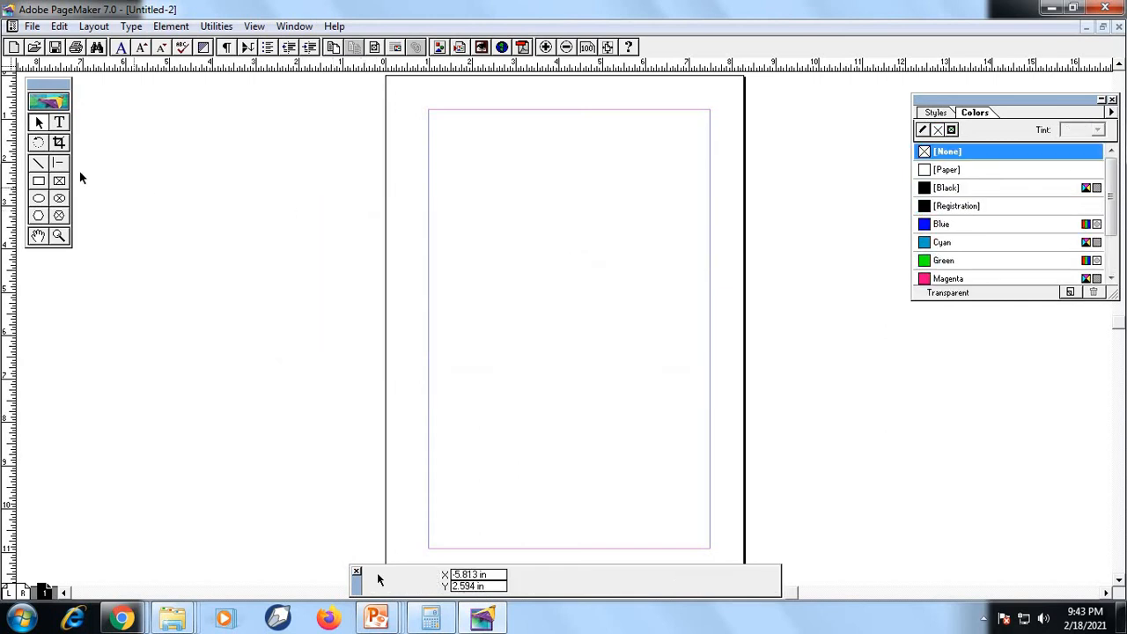
Draw a rectangle about 1.5 by 1.5 inches on the pasteboard beside the page and color it Blue
left_click(38, 181)
left_click_drag(131, 181, 197, 244)
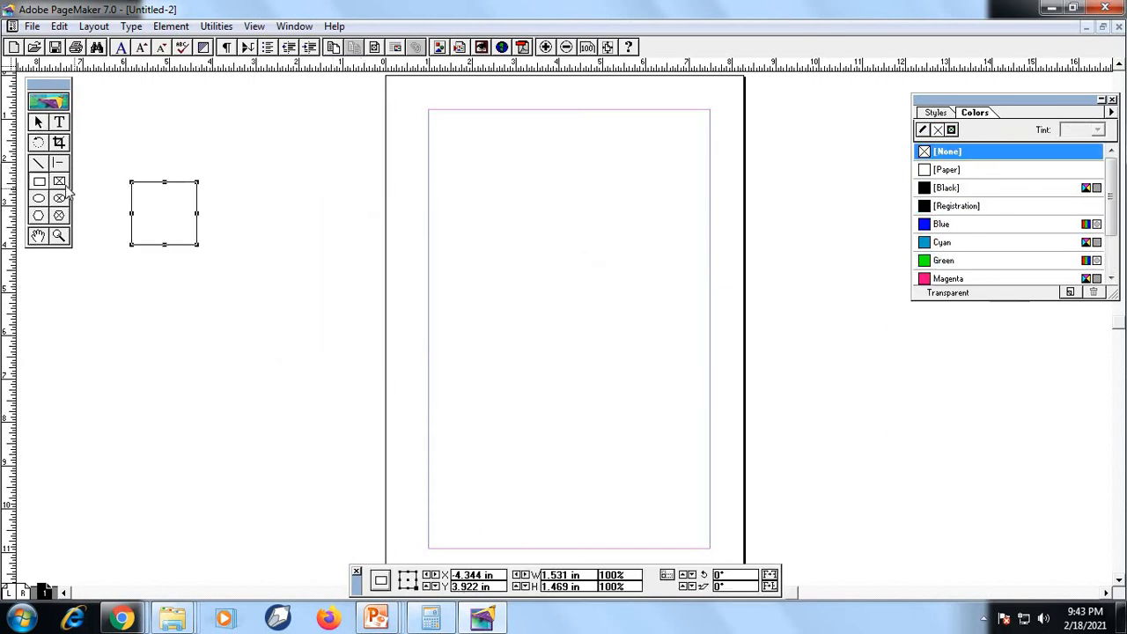
left_click(936, 227)
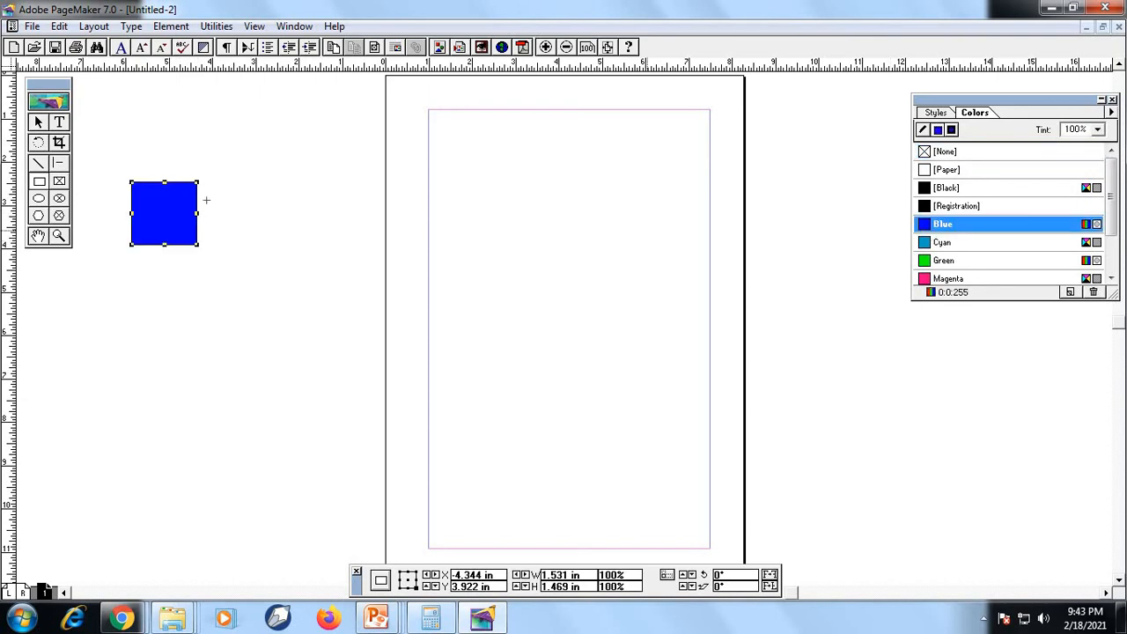
Draw an ellipse about 1.2 by 1.4 inches over the blue square's upper-right corner and color it Green
left_click(39, 198)
left_click_drag(172, 158, 221, 219)
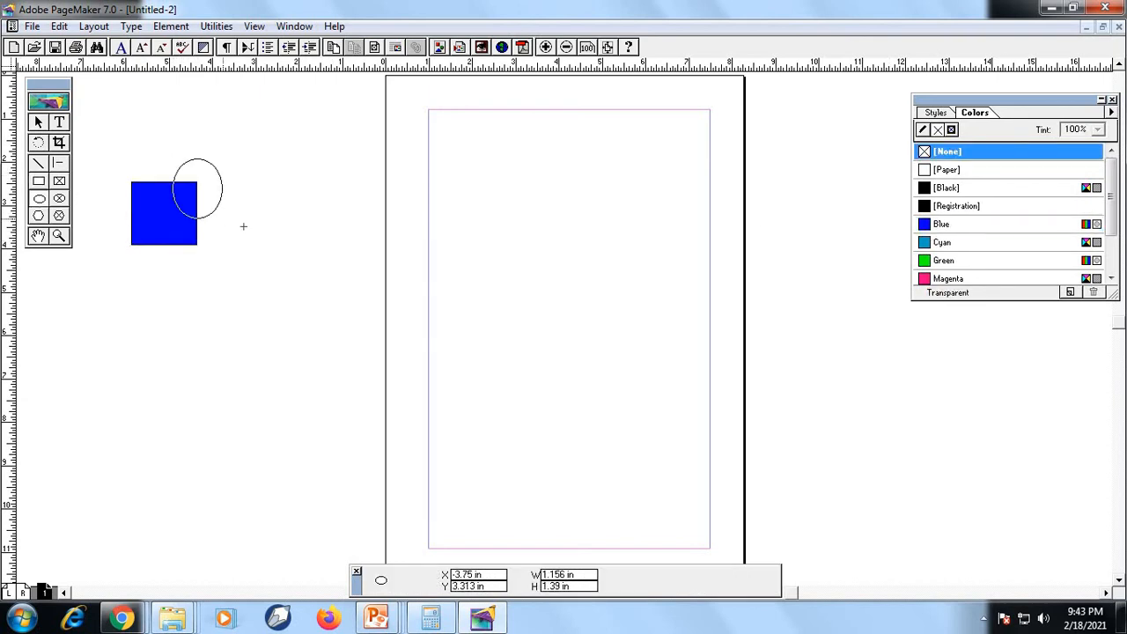
left_click(940, 261)
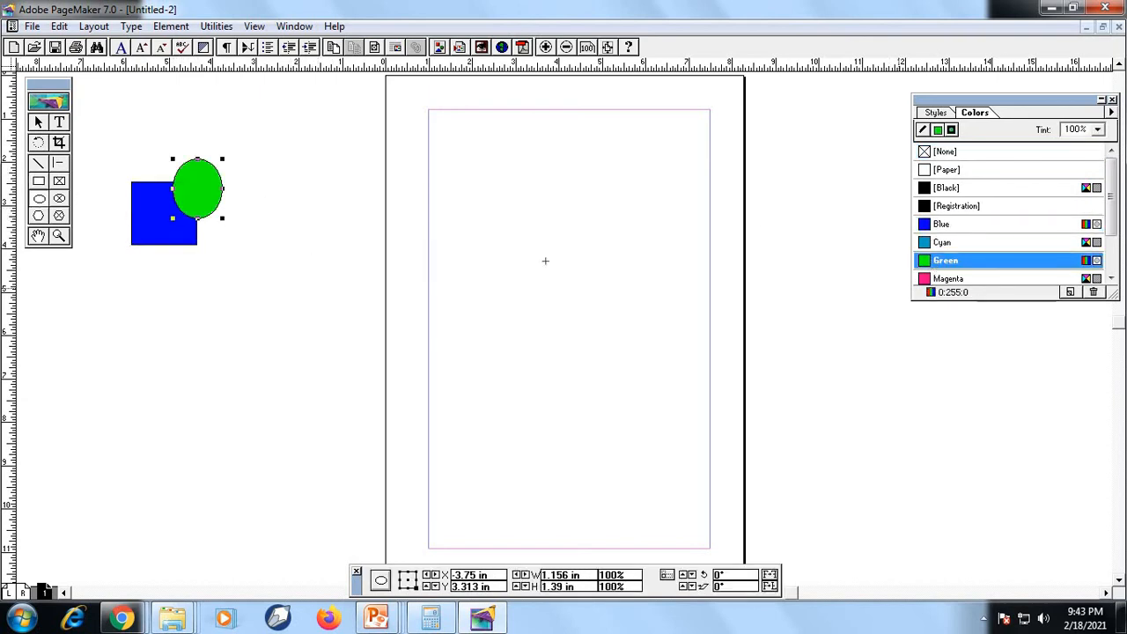
Move the green ellipse off the blue square and back over the square's upper-right corner
left_click(40, 123)
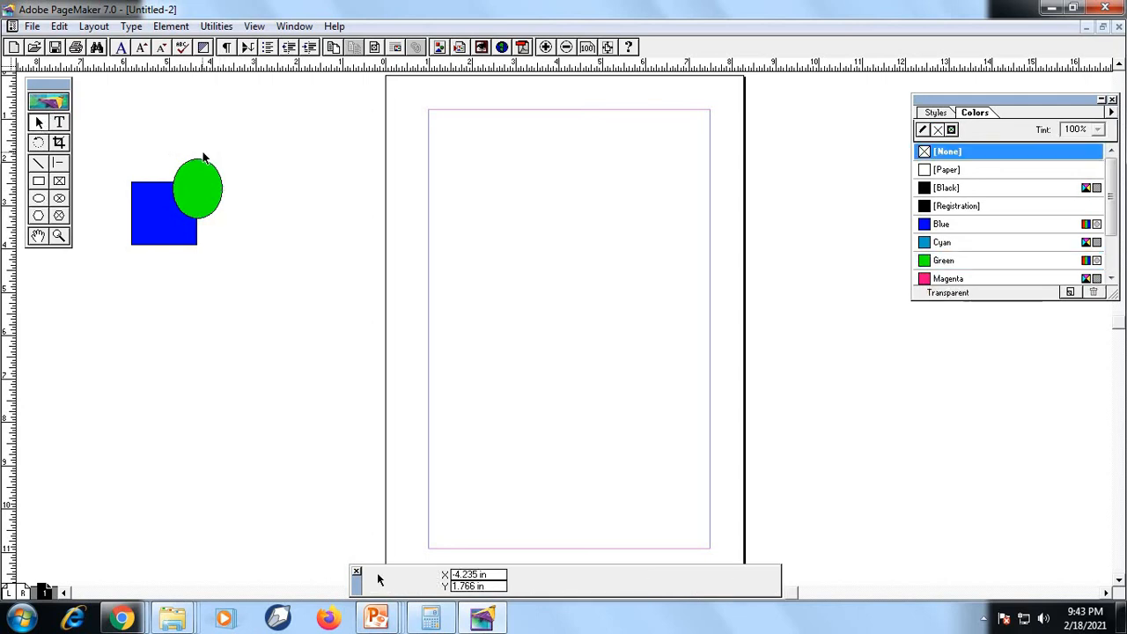
left_click_drag(196, 176, 243, 170)
left_click_drag(243, 169, 202, 175)
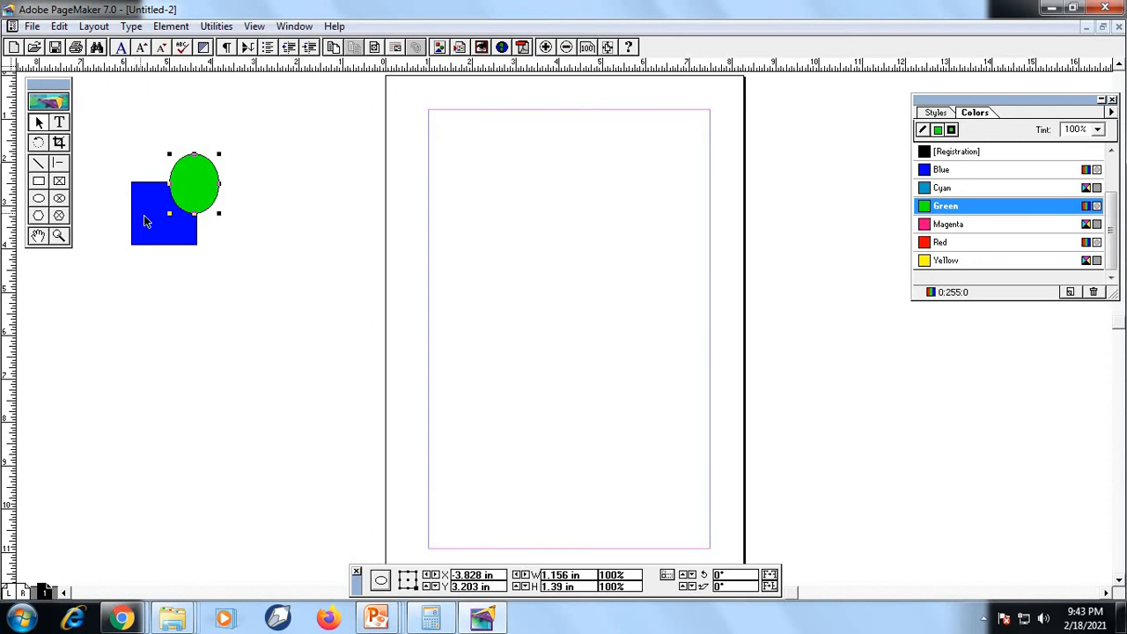
Group the blue square and green ellipse into one object and move the group closer to the page
left_click(146, 221)
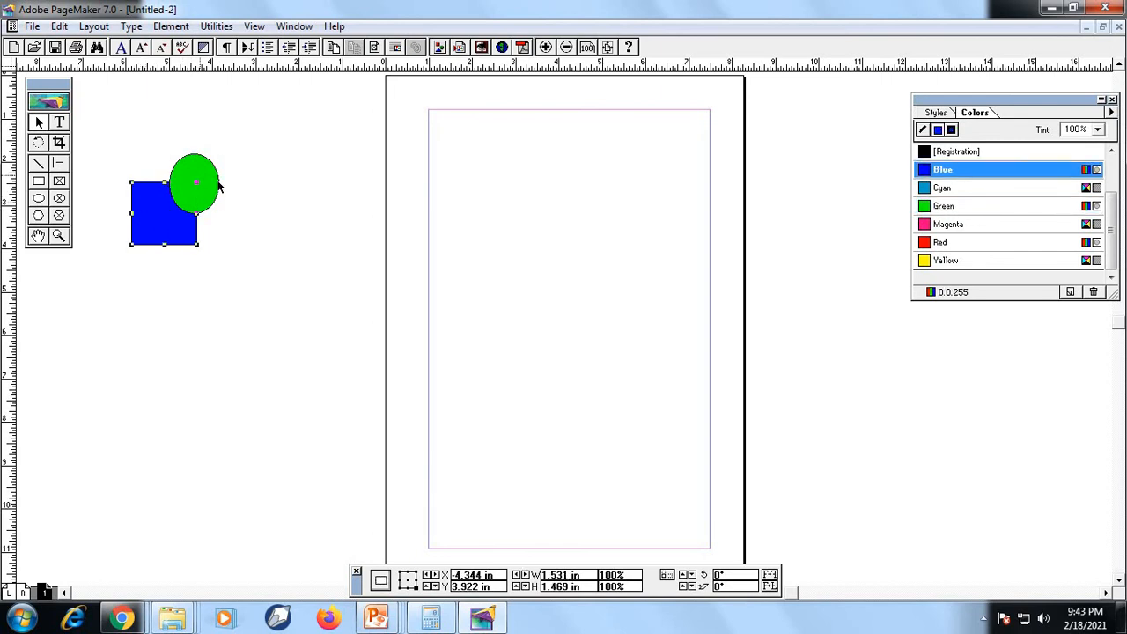
key("ctrl+a")
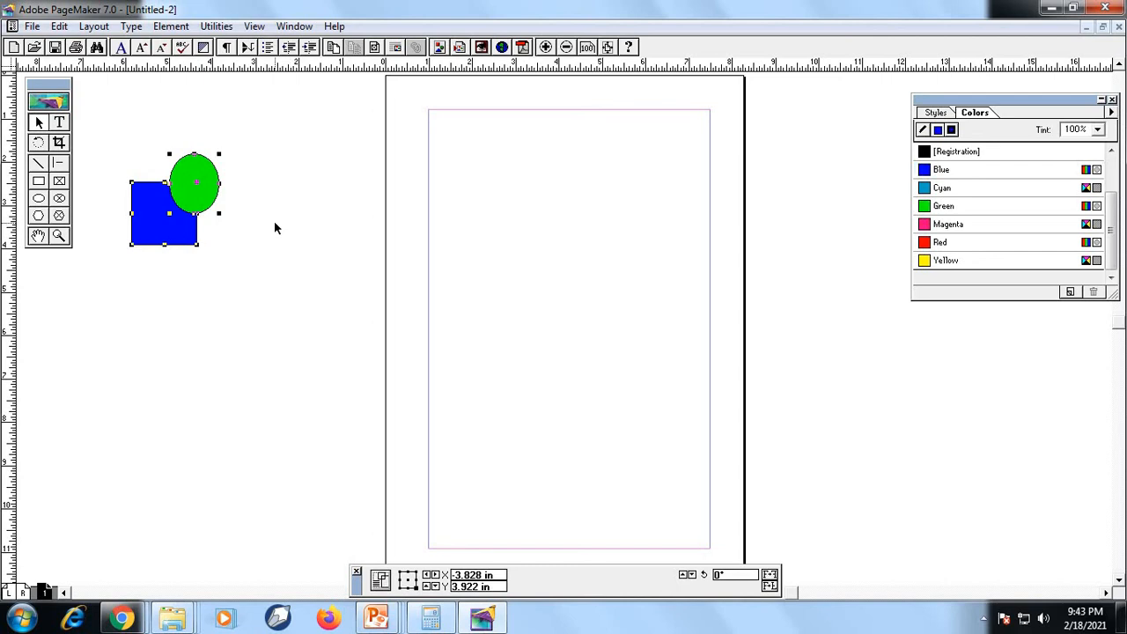
left_click(132, 26)
mouse_move(171, 26)
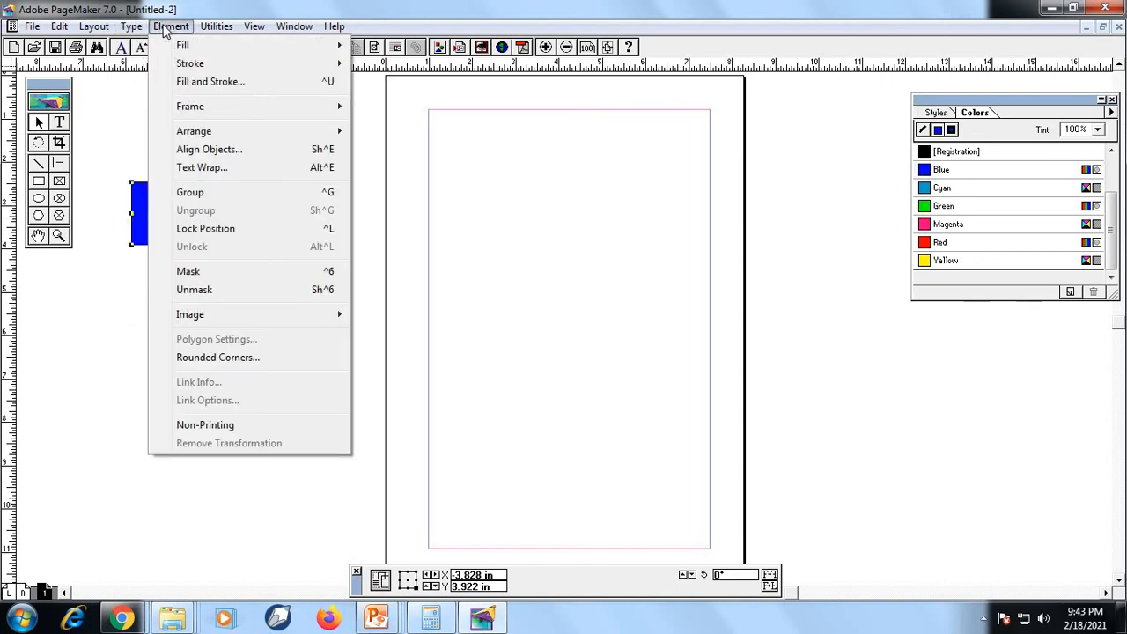
left_click(197, 194)
left_click_drag(152, 220, 163, 273)
left_click_drag(167, 270, 246, 195)
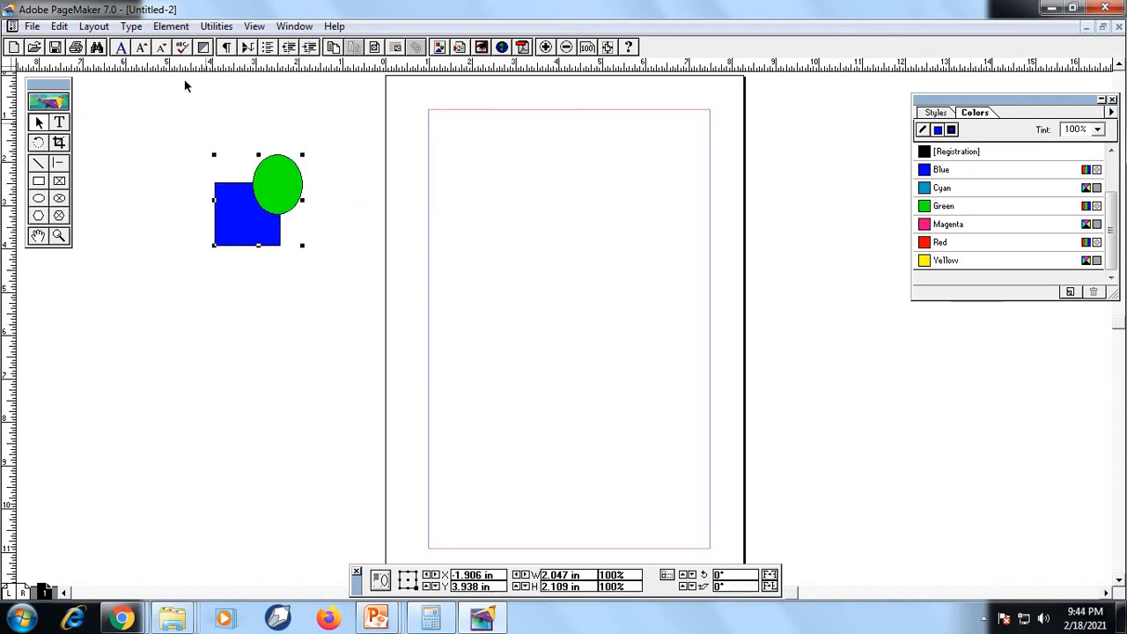
Ungroup the square and ellipse and shift both shapes slightly up toward the page
left_click(163, 27)
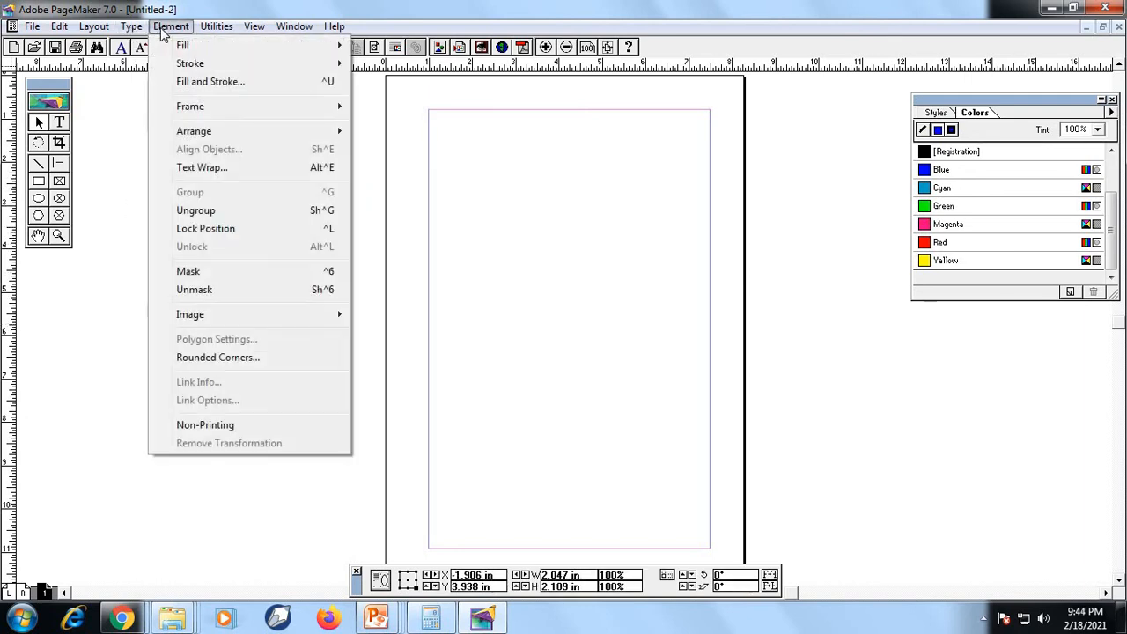
left_click(209, 211)
left_click_drag(275, 180, 309, 158)
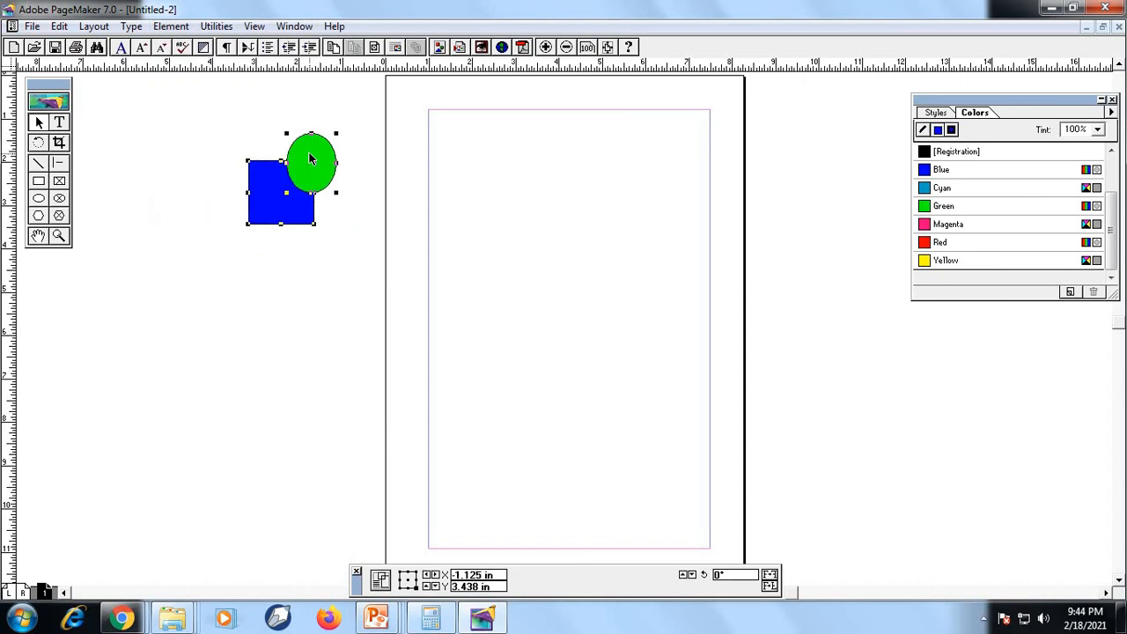
Move the blue square down away from the ellipse, and place the green ellipse back over the square's upper-right corner
left_click(276, 212)
left_click_drag(236, 276, 238, 268)
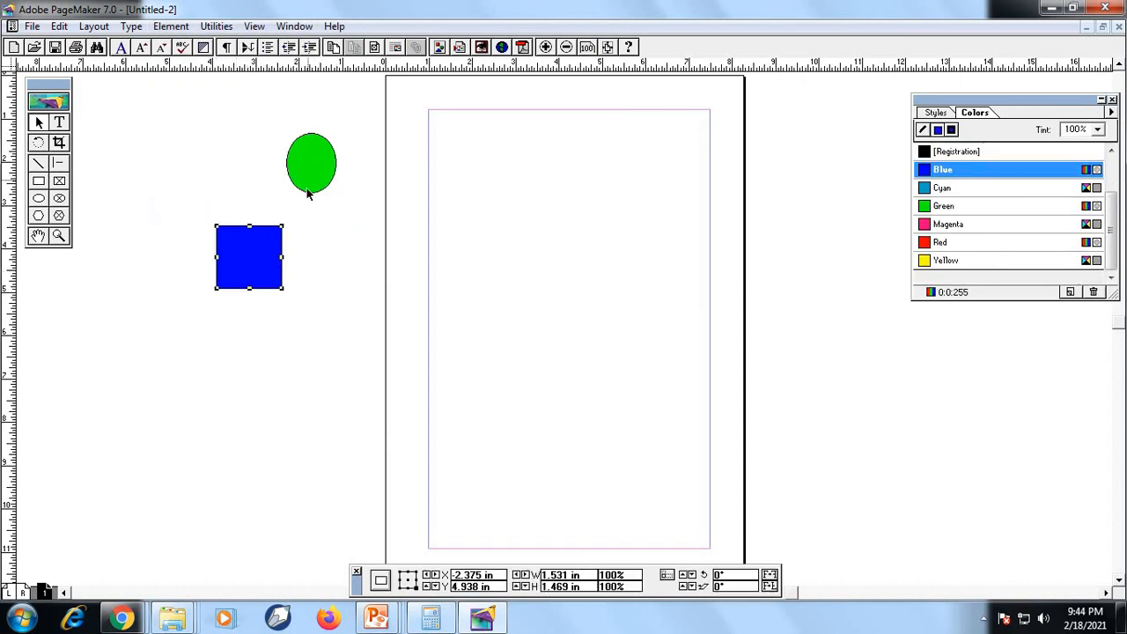
left_click_drag(307, 192, 271, 242)
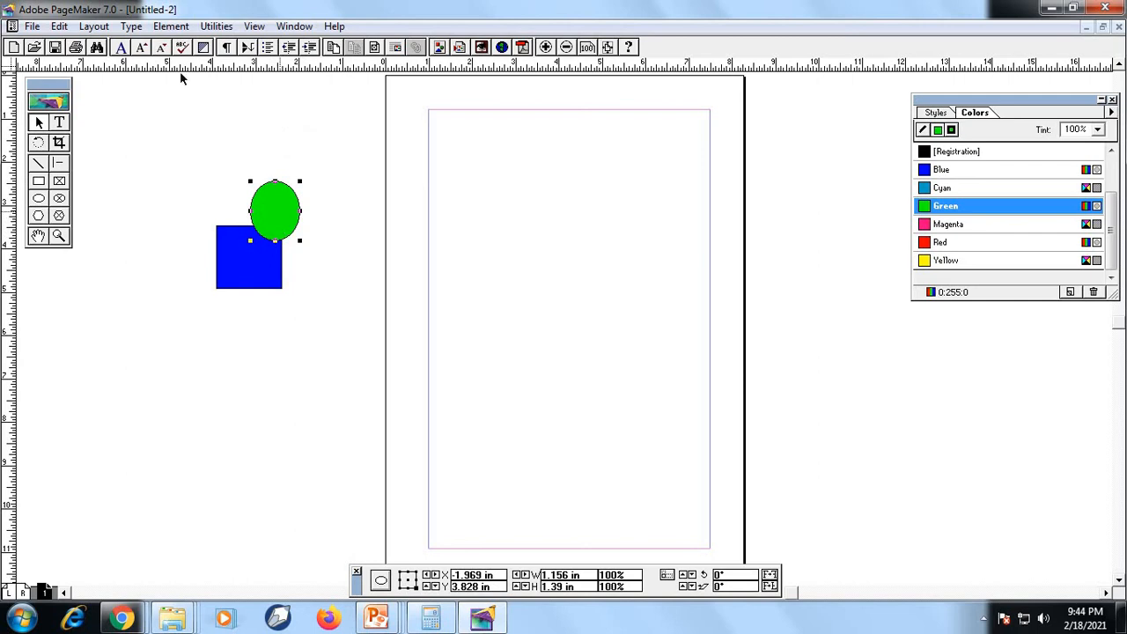
Lock the green ellipse's position and move the blue square down and left, clear of the ellipse
left_click(132, 26)
left_click(171, 26)
left_click(171, 26)
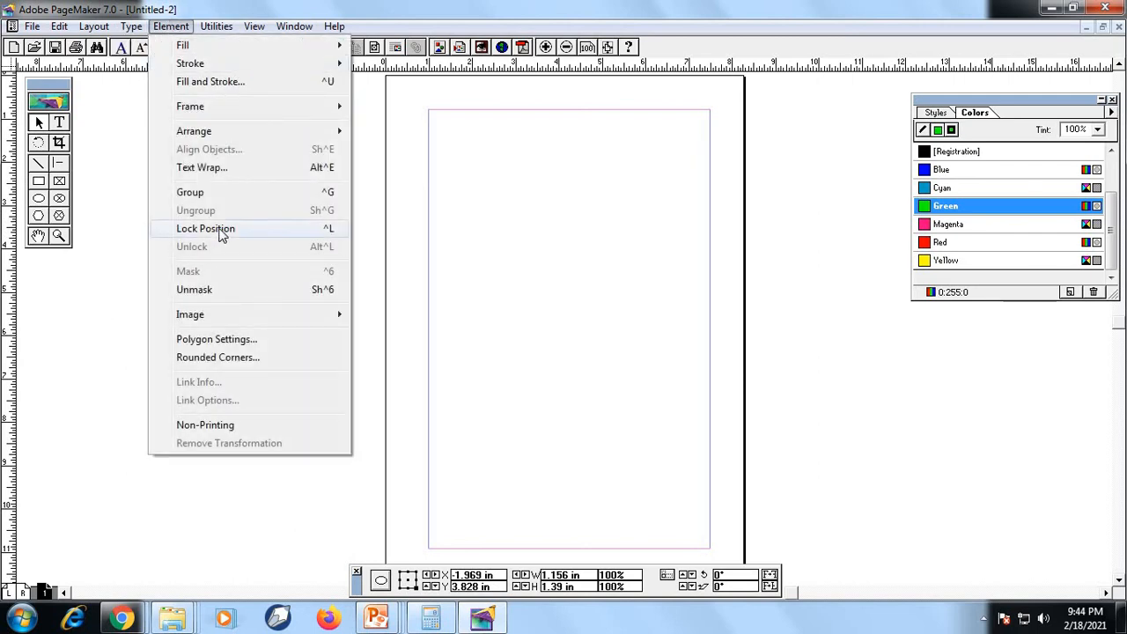
left_click(271, 227)
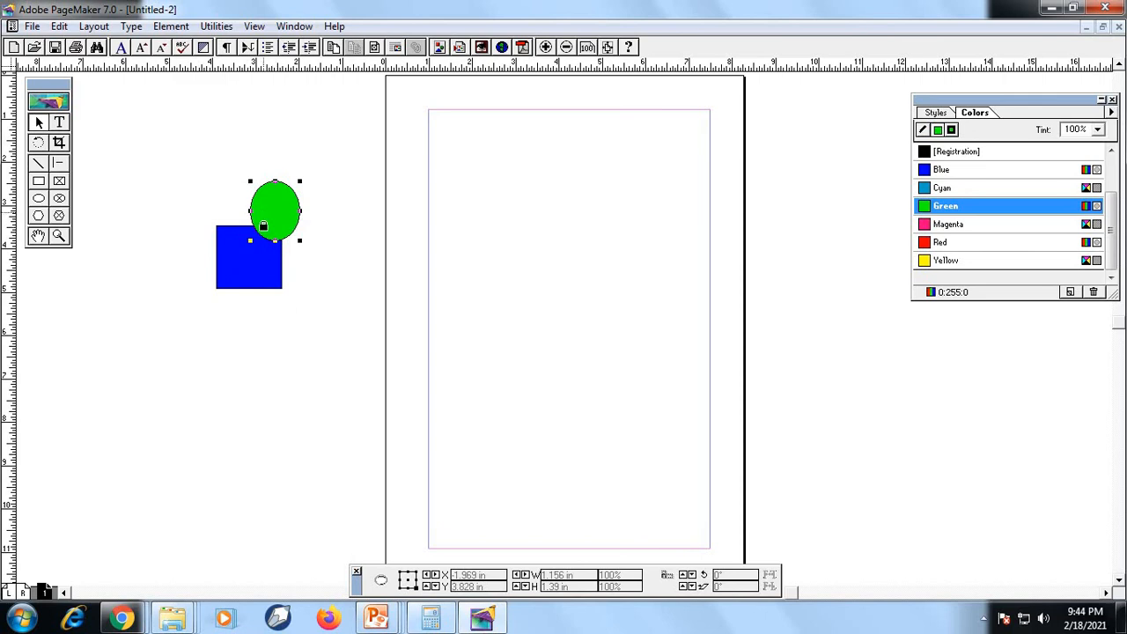
left_click_drag(245, 276, 216, 313)
left_click(267, 231)
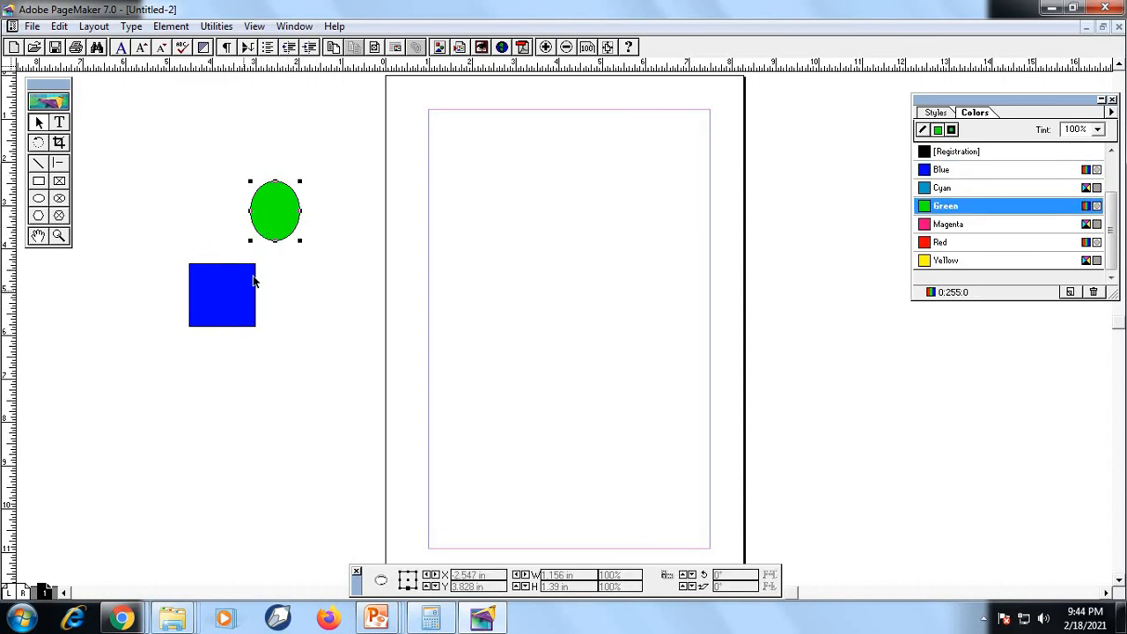
Lock the position of the blue square
left_click(251, 284)
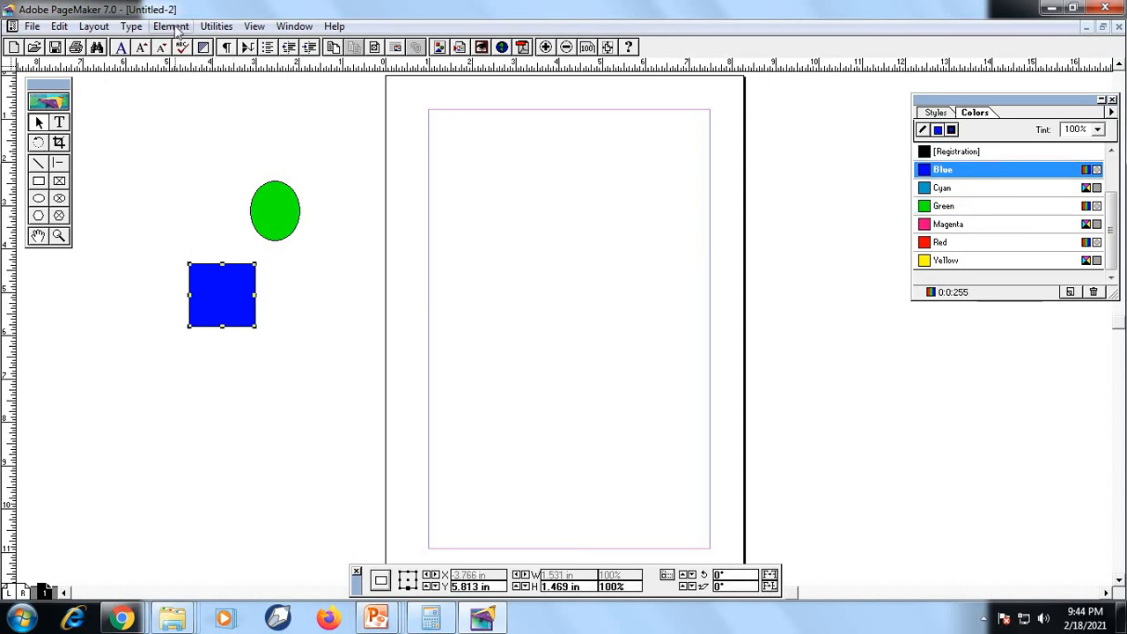
left_click(172, 26)
left_click(219, 229)
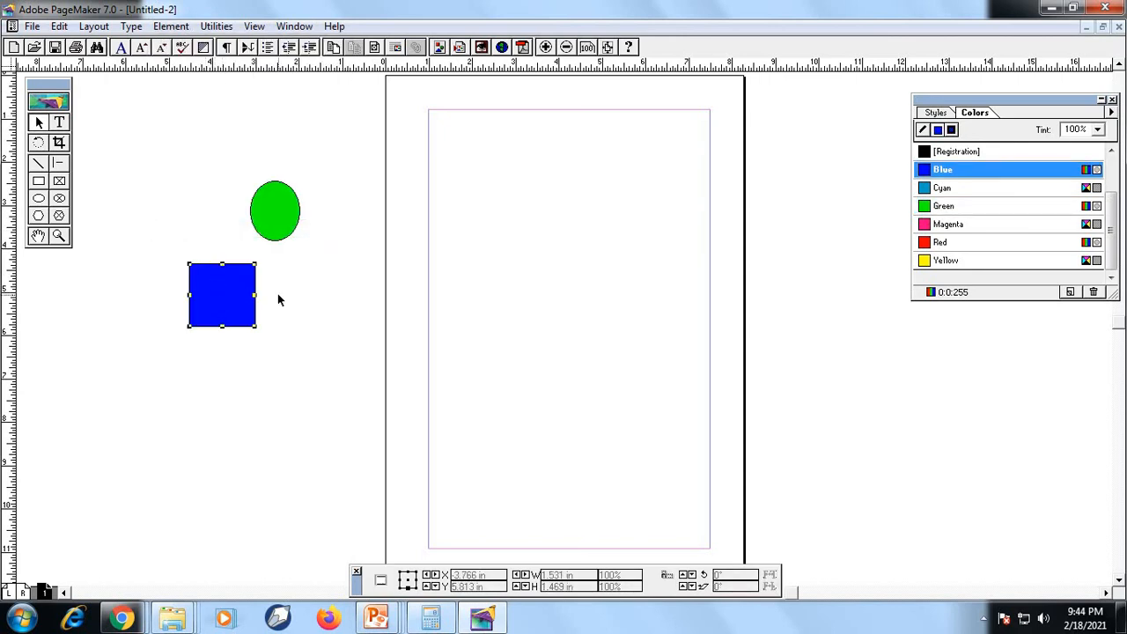
Unlock the blue square and move it slightly down
left_click(163, 29)
left_click(211, 246)
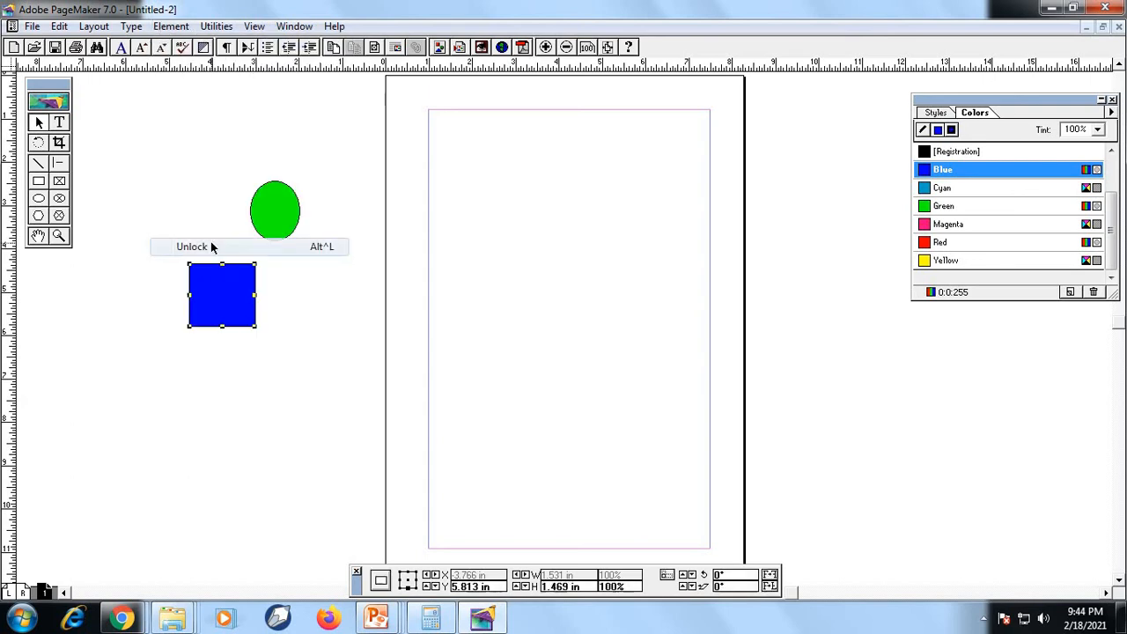
left_click_drag(231, 302, 233, 329)
Unlock the green ellipse and move it down beside the blue square's right edge
left_click(276, 203)
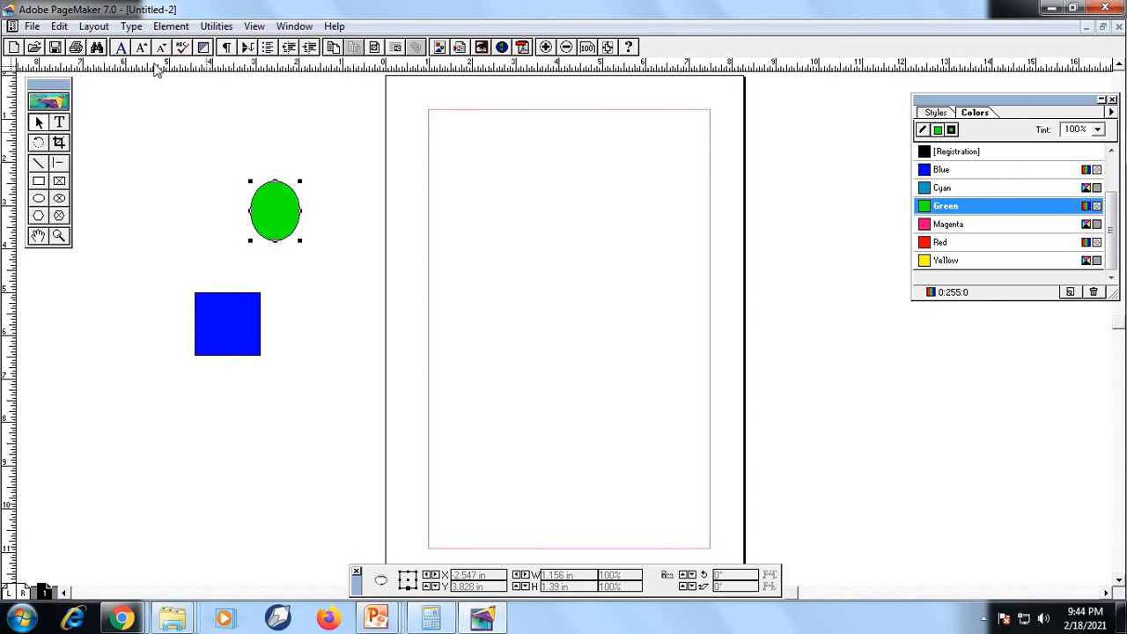
left_click(164, 26)
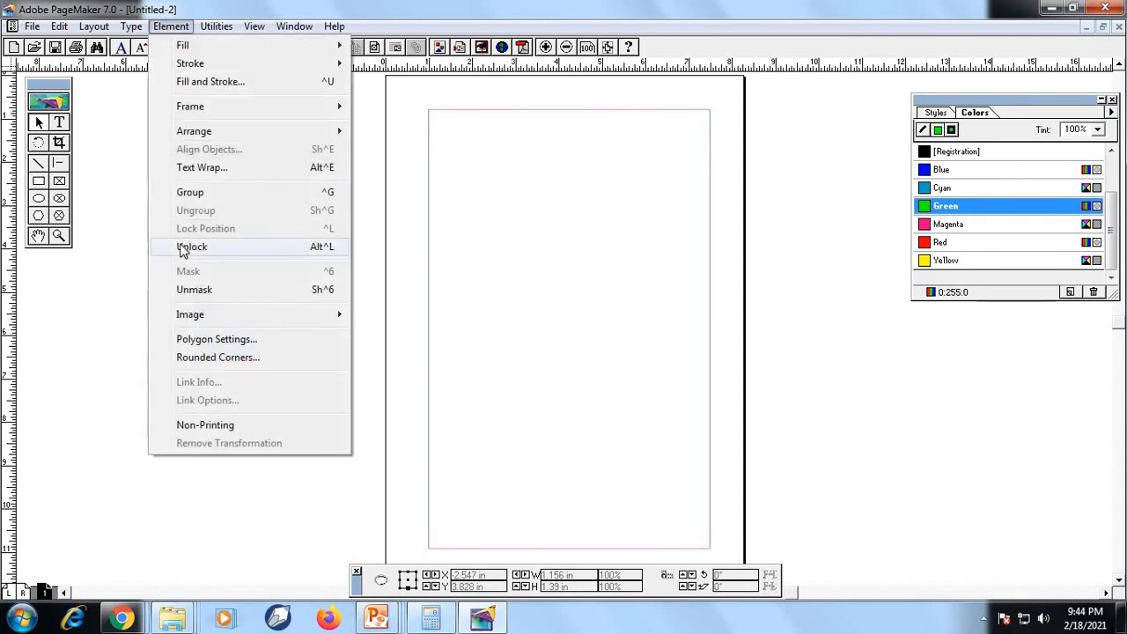
left_click(179, 243)
left_click_drag(276, 209, 309, 306)
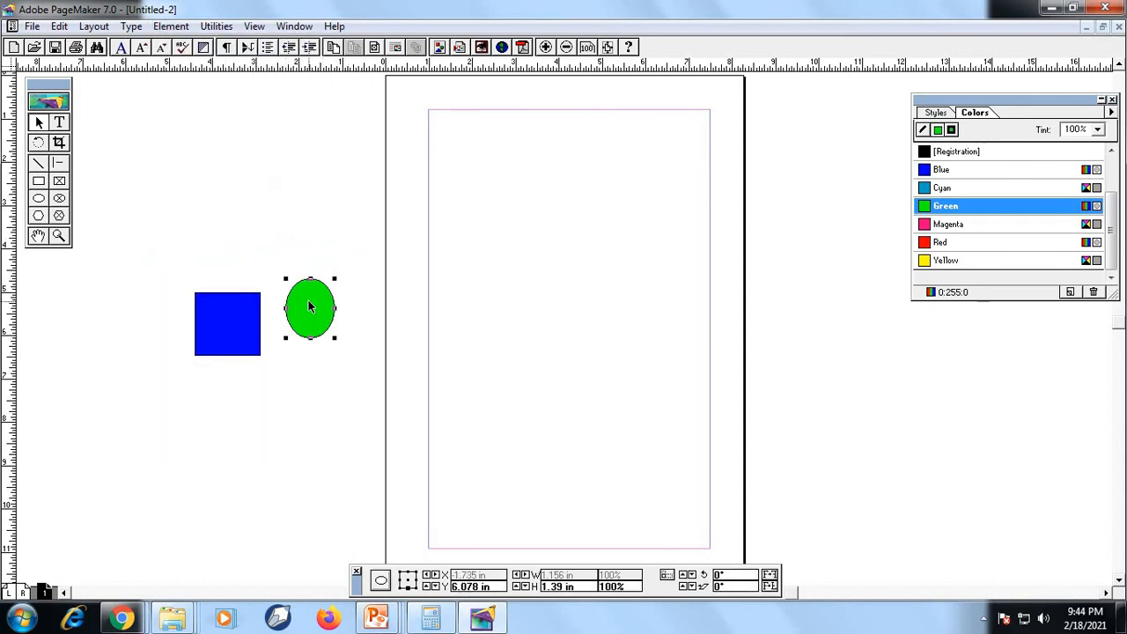
Stretch the blue square to the right into a rectangle about 6.7 inches wide and 1.5 inches high
left_click(251, 317)
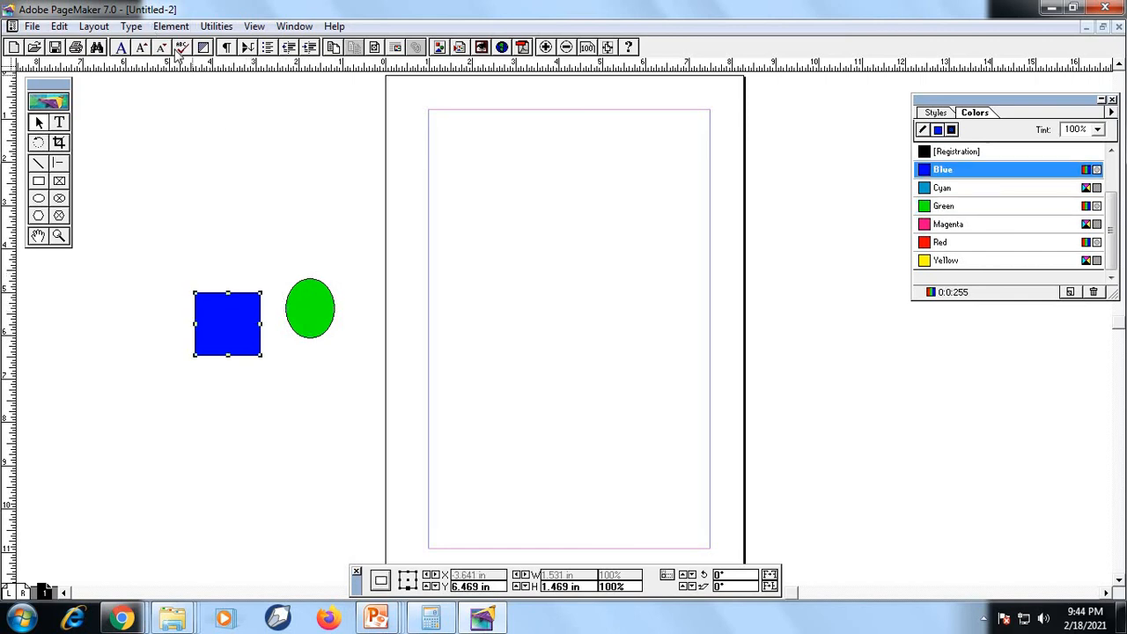
left_click(169, 27)
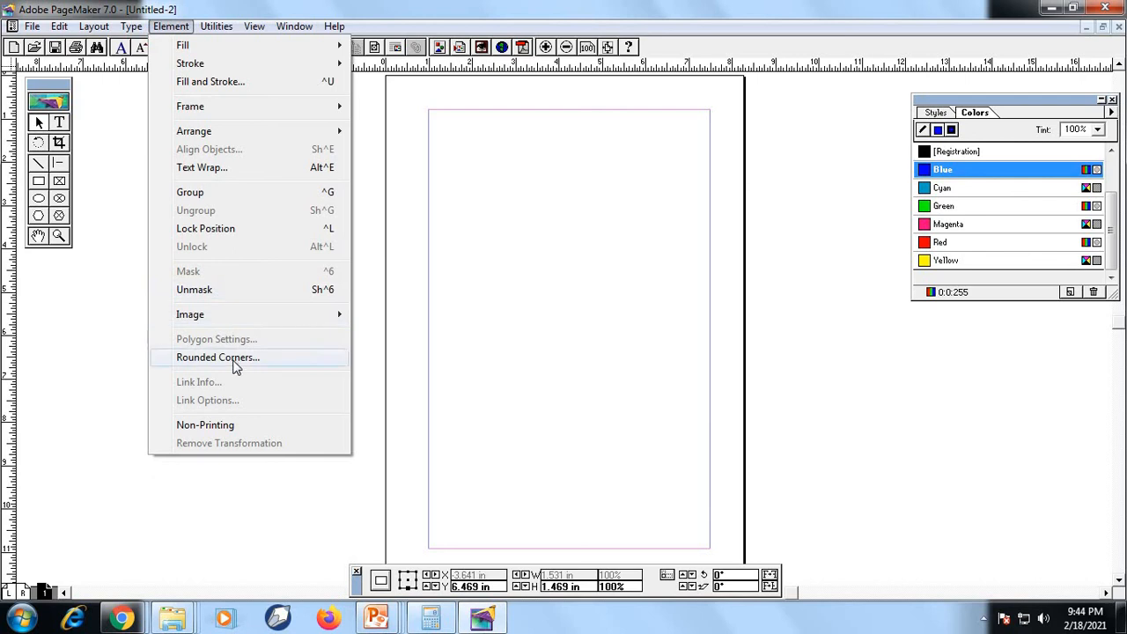
left_click(390, 382)
left_click(257, 346)
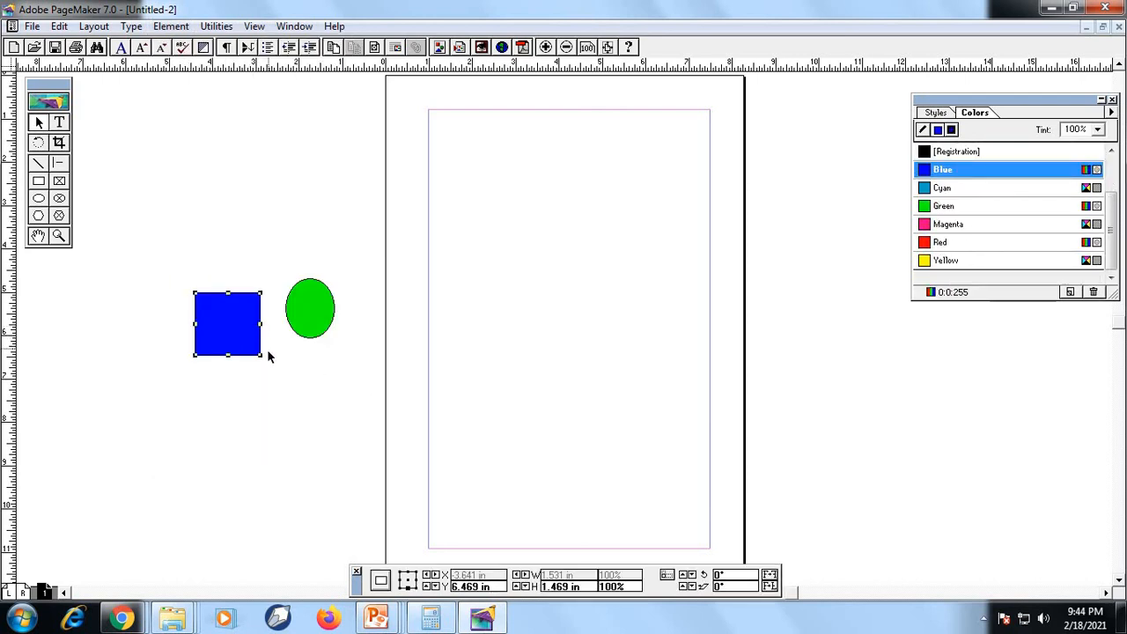
left_click_drag(260, 356, 484, 357)
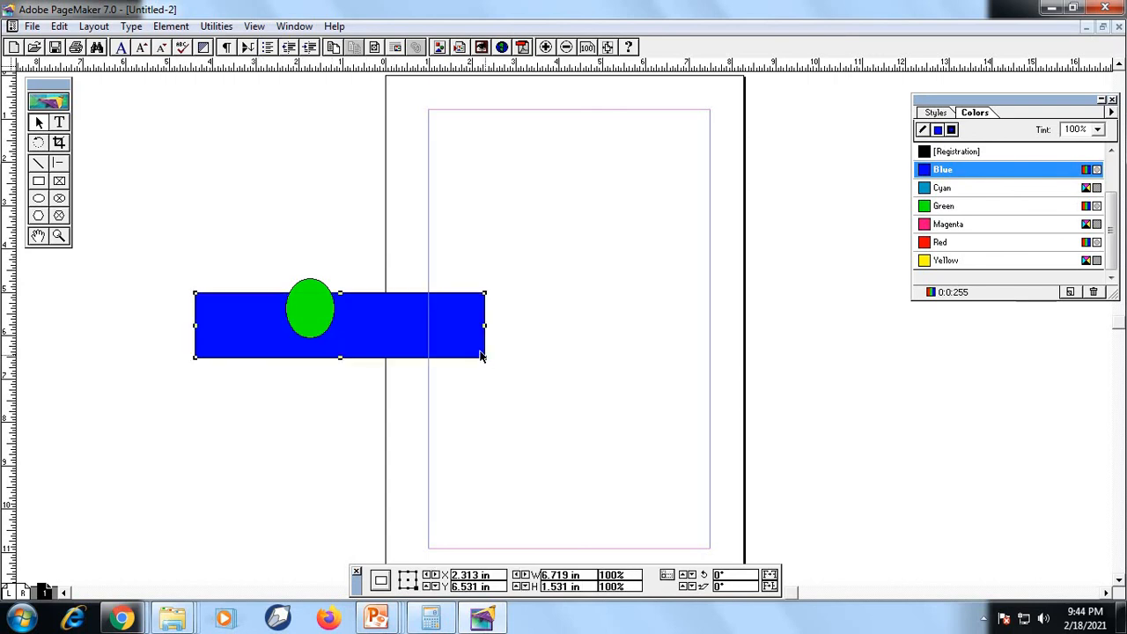
Apply Rounded Corners to the blue rectangle, using the middle corner style of the lower row
left_click(172, 27)
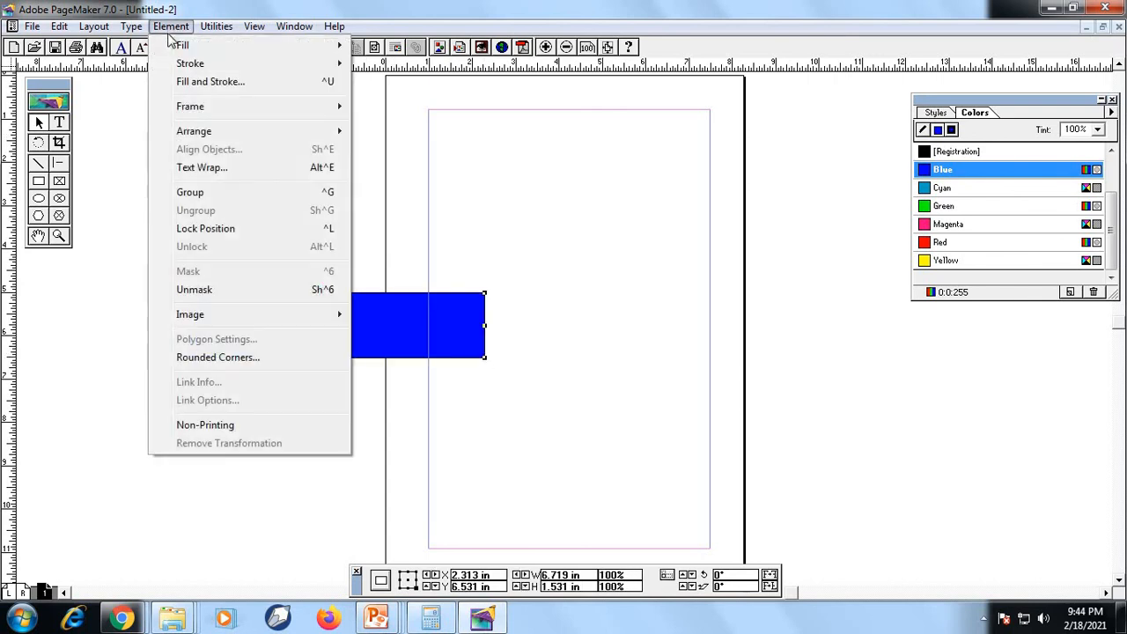
left_click(259, 358)
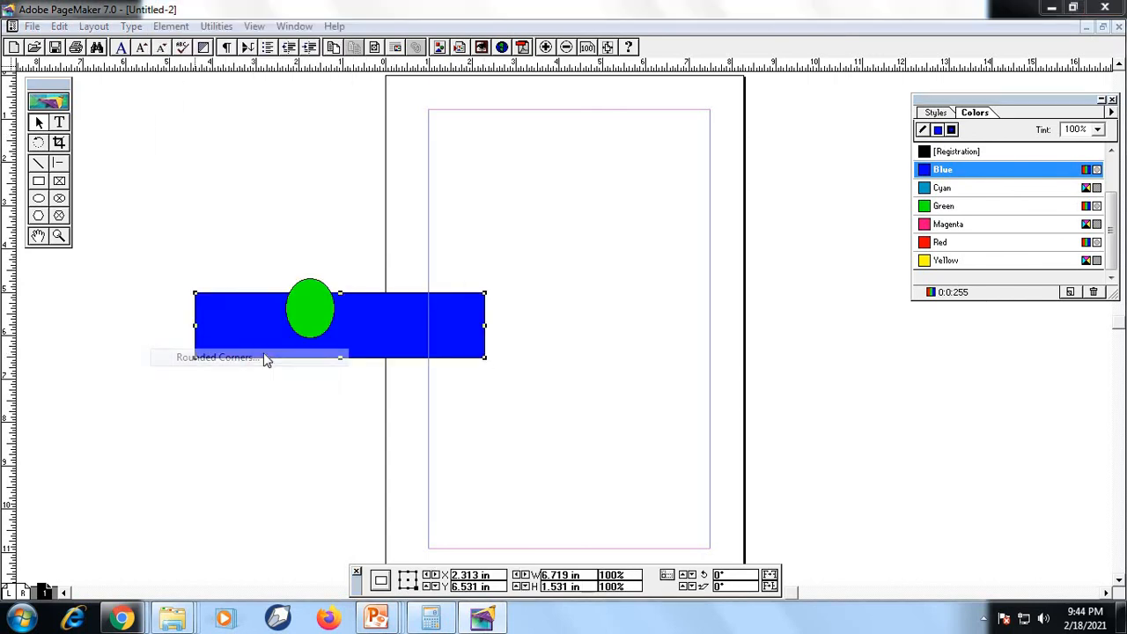
left_click(530, 302)
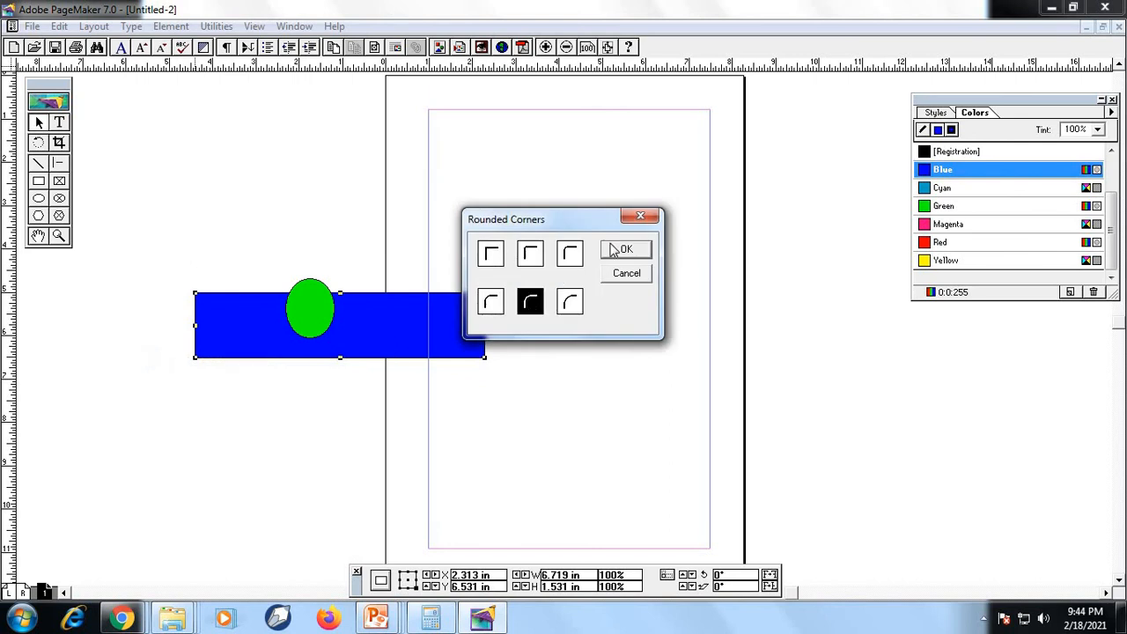
left_click(621, 250)
left_click(526, 324)
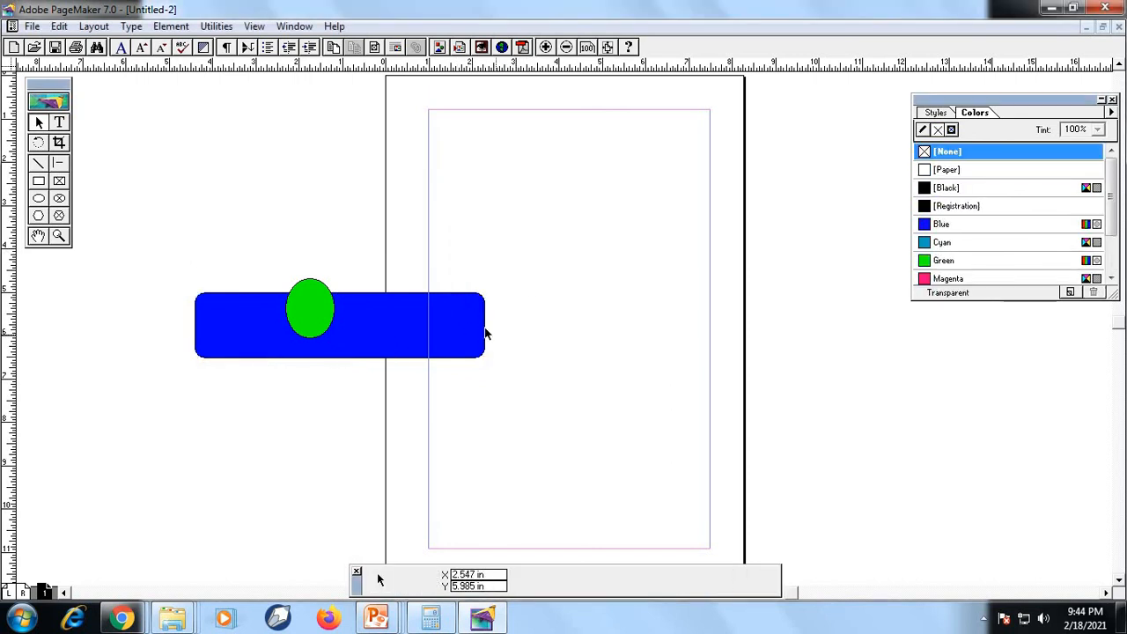
Stretch the blue rectangle upward to about 3.3 inches high and apply the first lower-row Rounded Corners style
left_click(474, 306)
left_click_drag(342, 292, 347, 214)
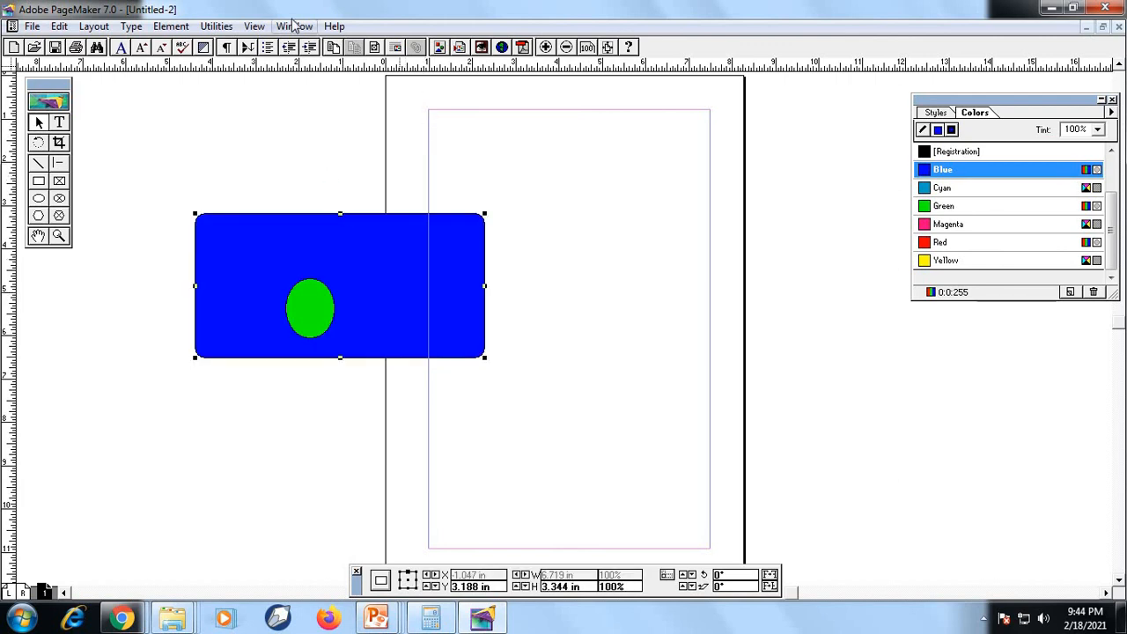
left_click(170, 27)
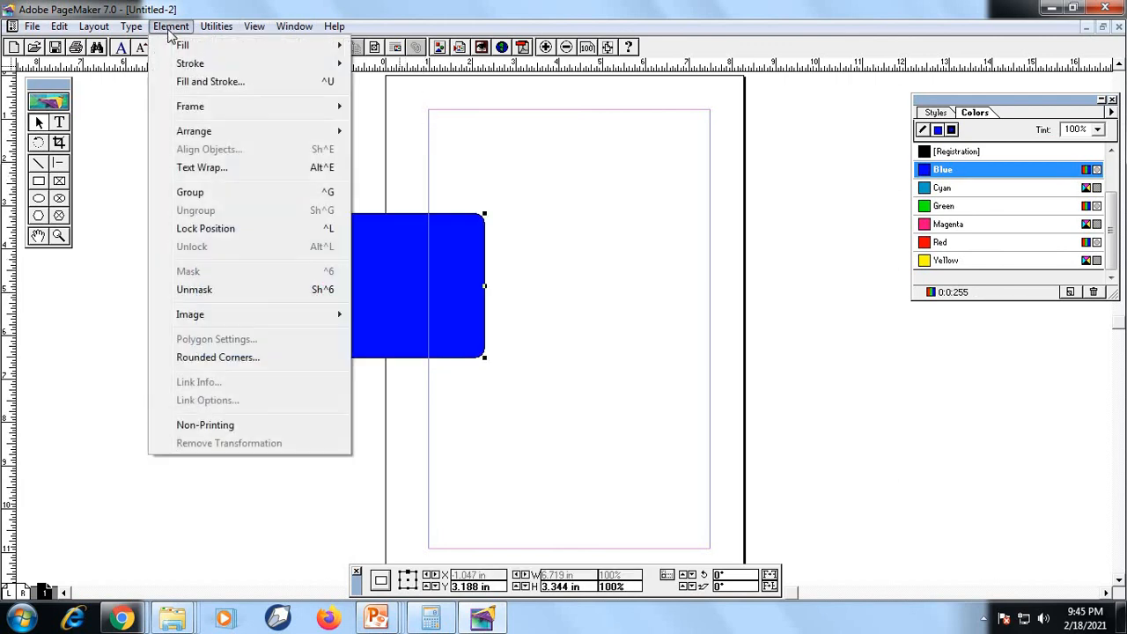
left_click(264, 357)
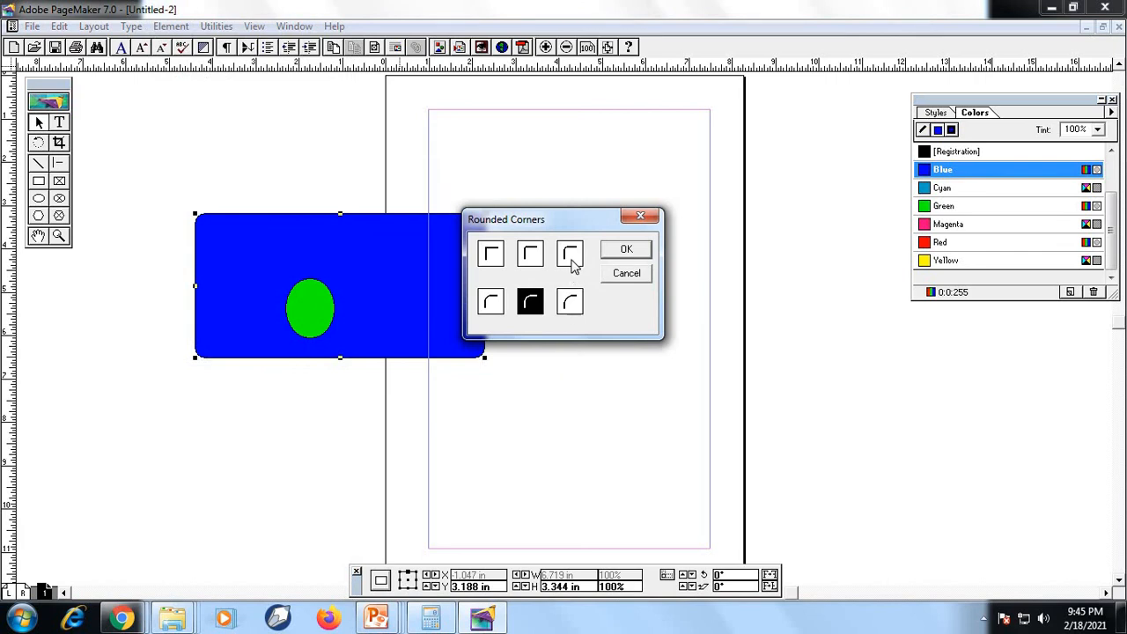
left_click(491, 304)
left_click(636, 251)
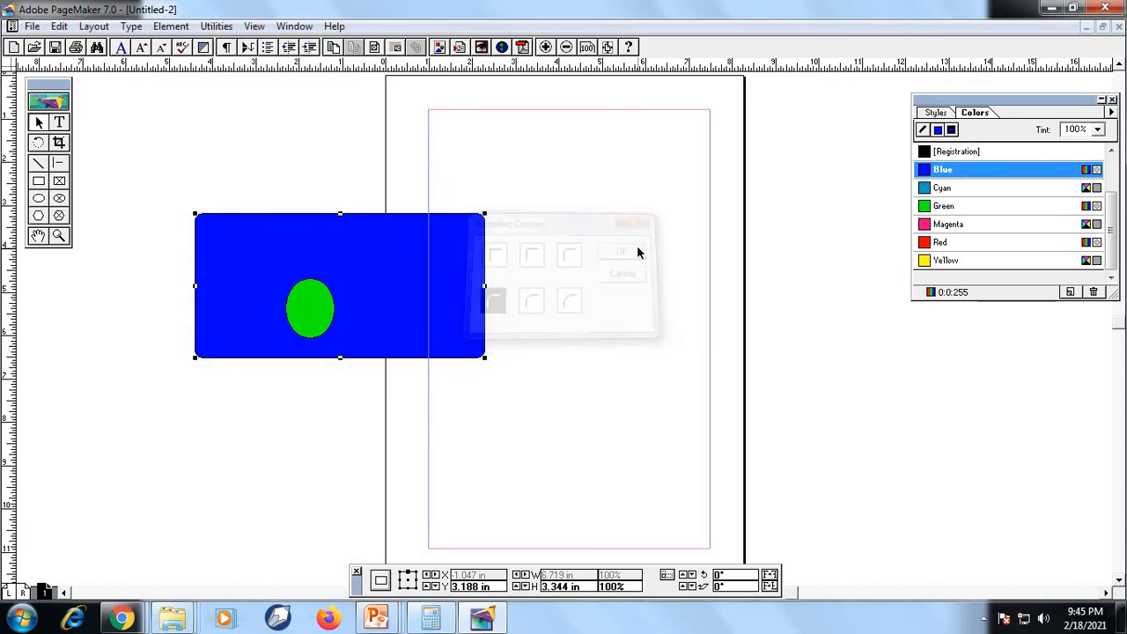
Draw a polygon about 3.5 by 2.7 inches on the upper part of the page, beside the blue rectangle
left_click(171, 26)
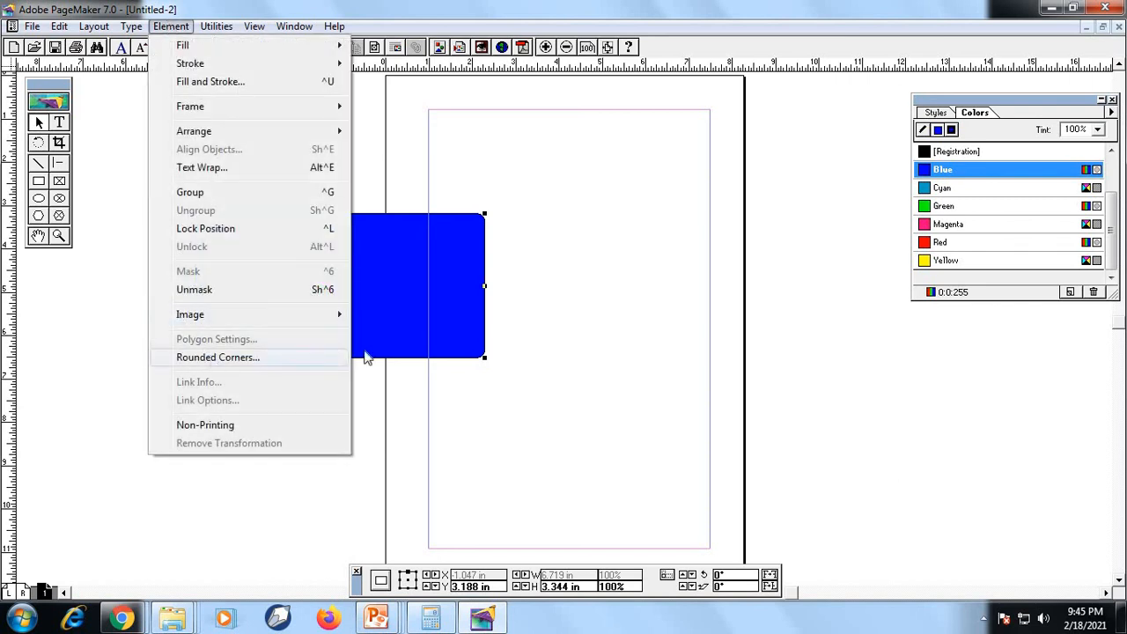
left_click(563, 397)
left_click(40, 216)
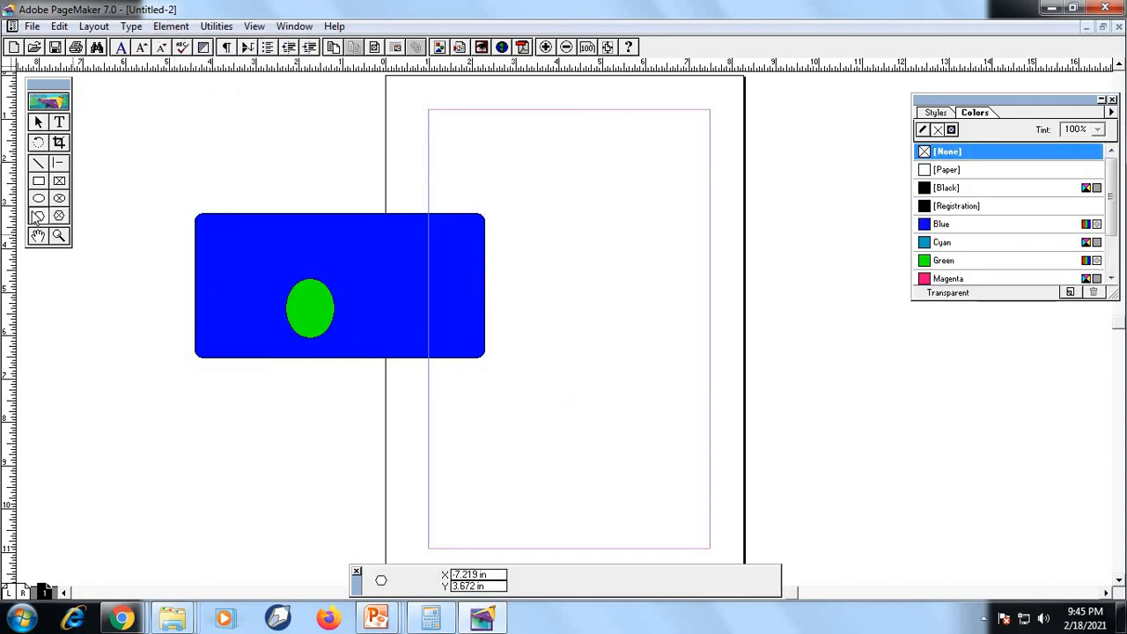
left_click_drag(510, 167, 661, 284)
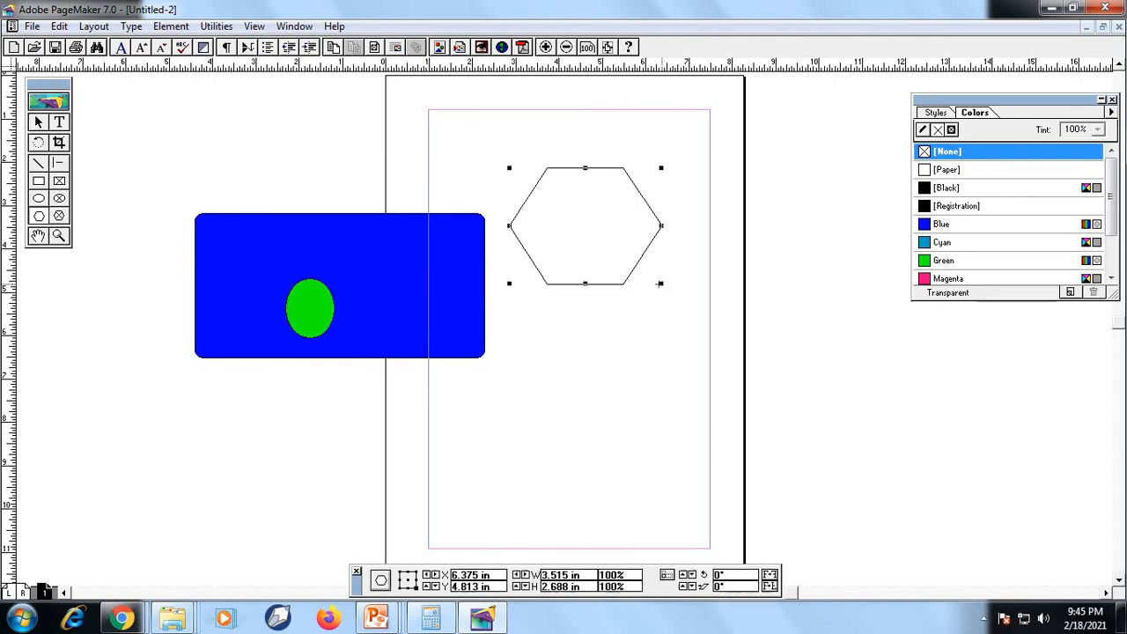
Set the polygon's number of sides to 10 in Polygon Settings
left_click(171, 26)
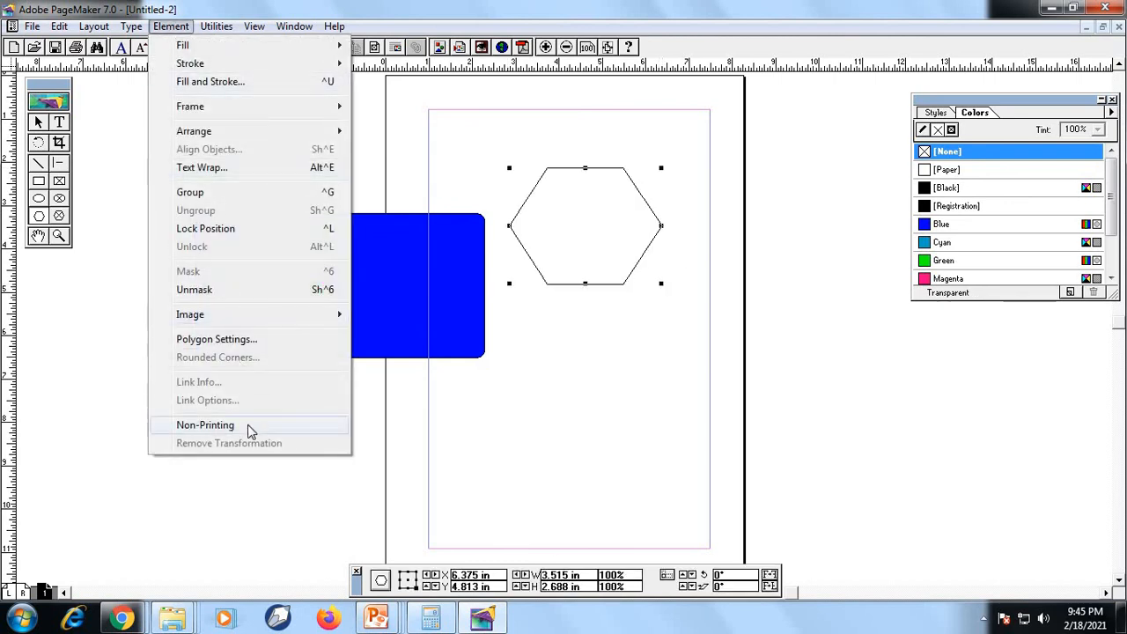
left_click(251, 338)
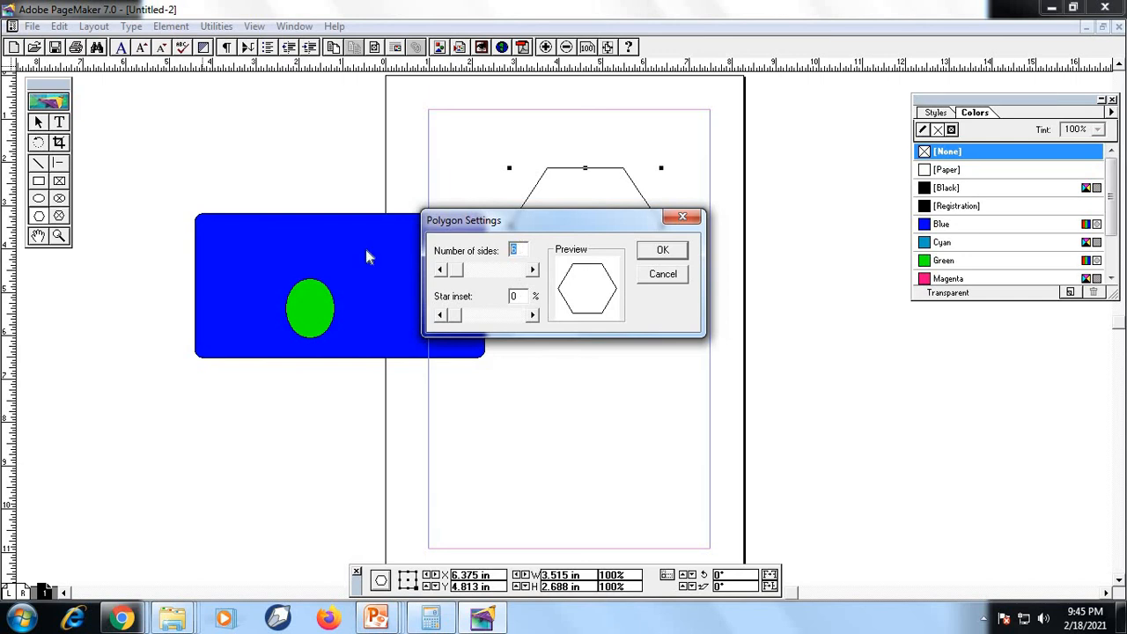
type("10")
left_click(659, 250)
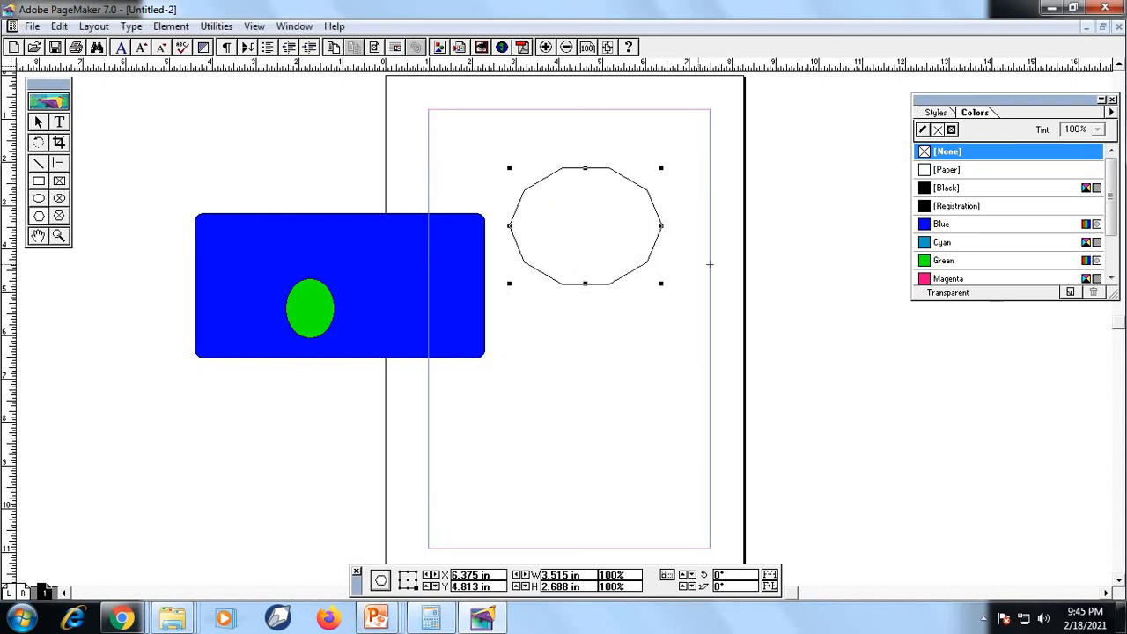
Set the polygon's number of sides to 5 in Polygon Settings and deselect the shape
left_click(168, 29)
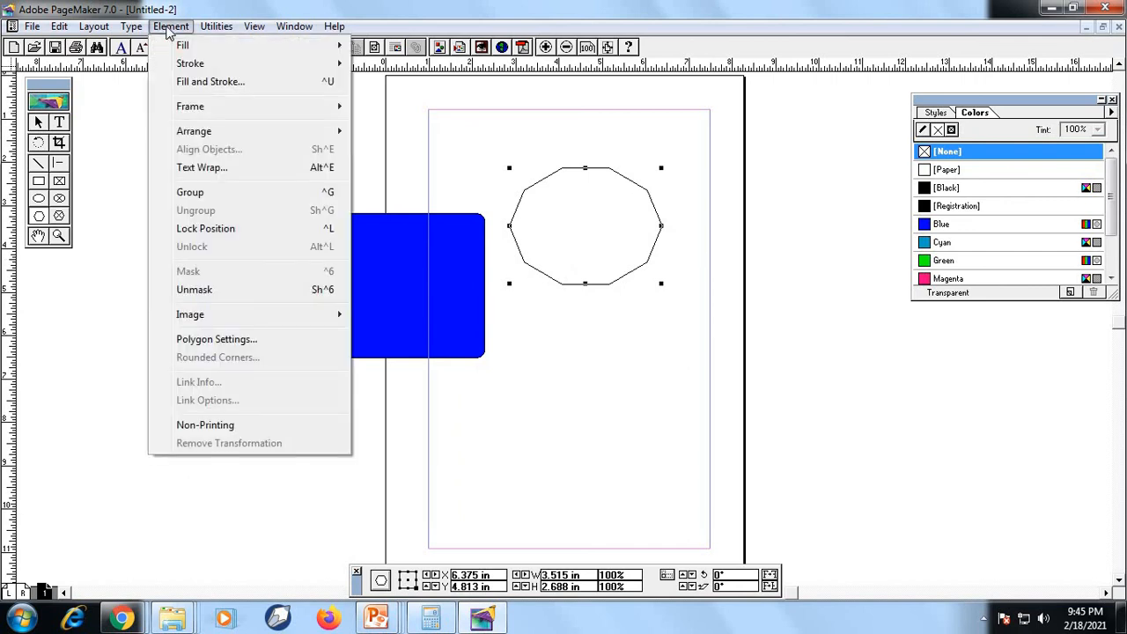
left_click(253, 340)
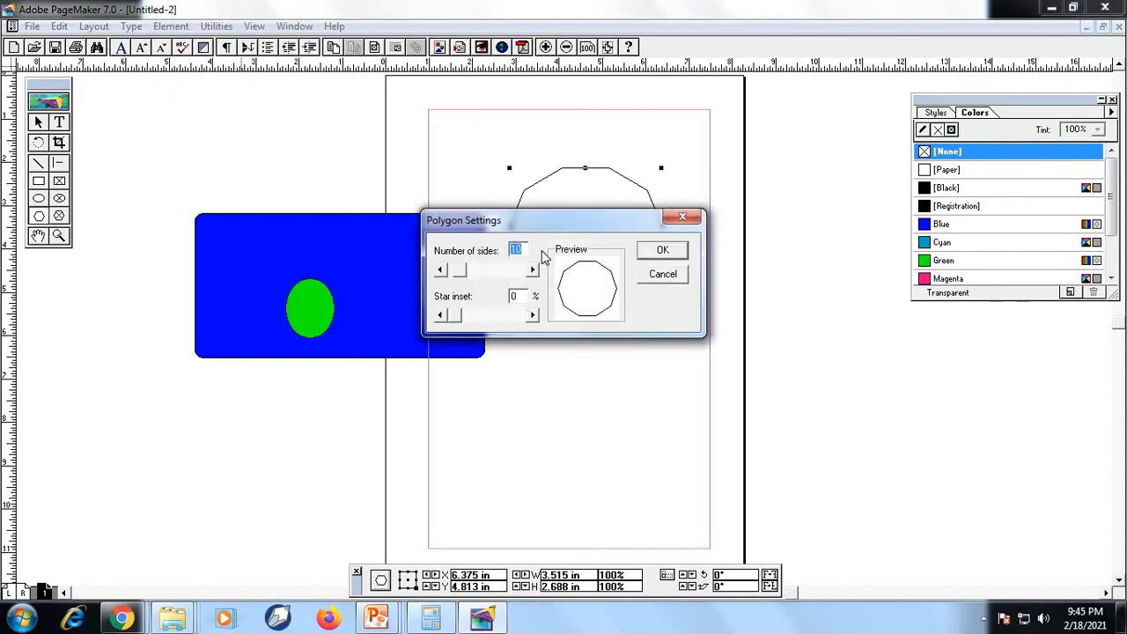
type("5")
left_click(663, 251)
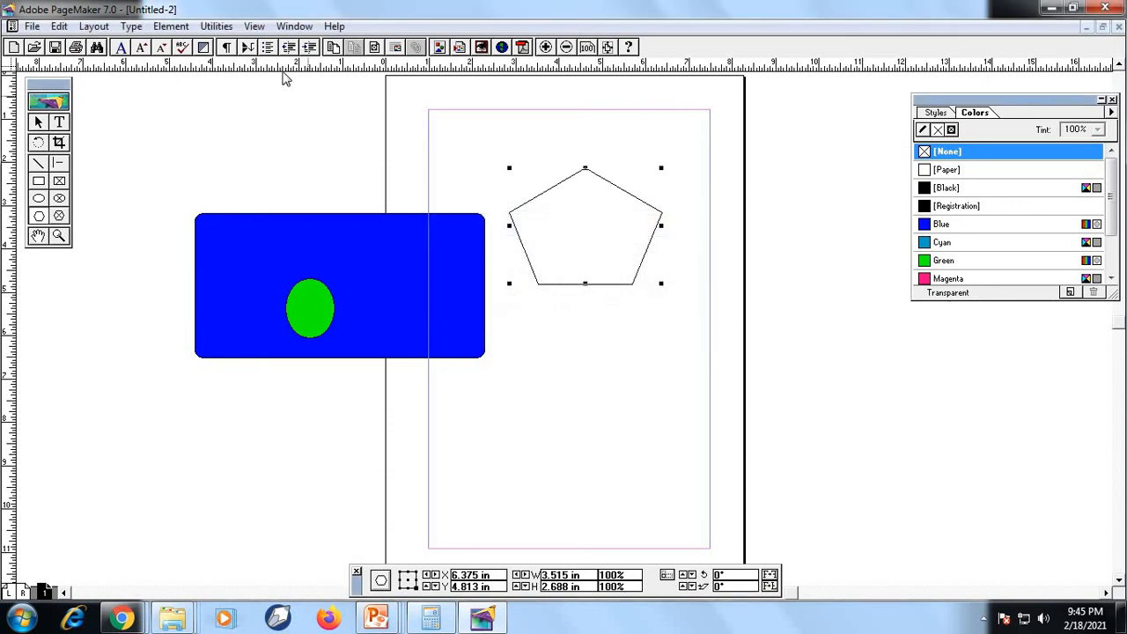
left_click(168, 26)
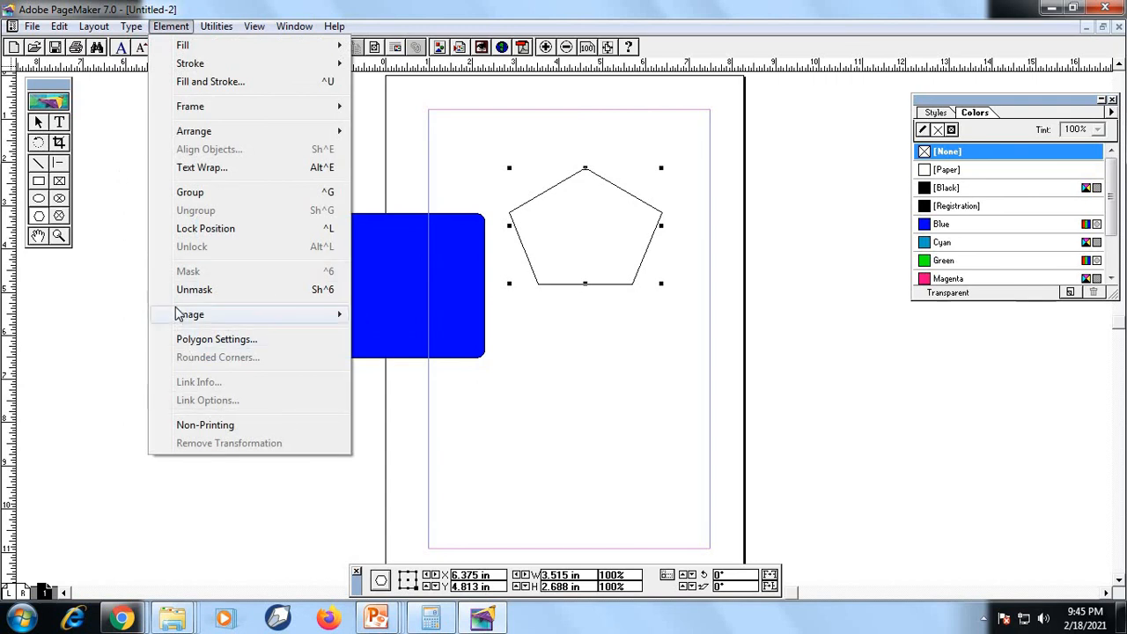
left_click(447, 170)
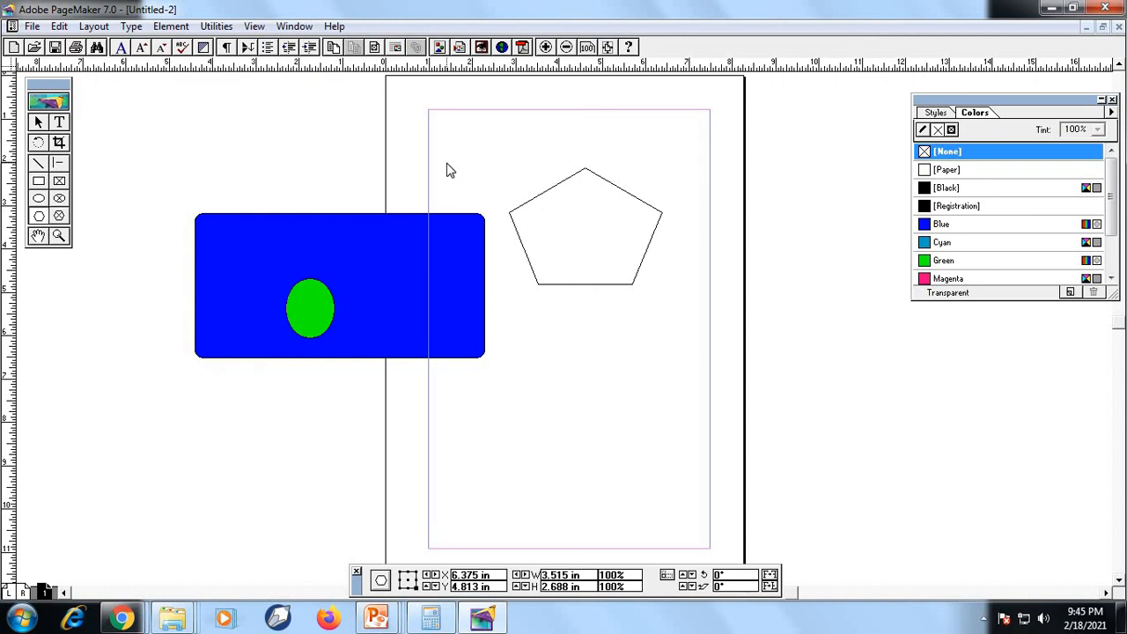